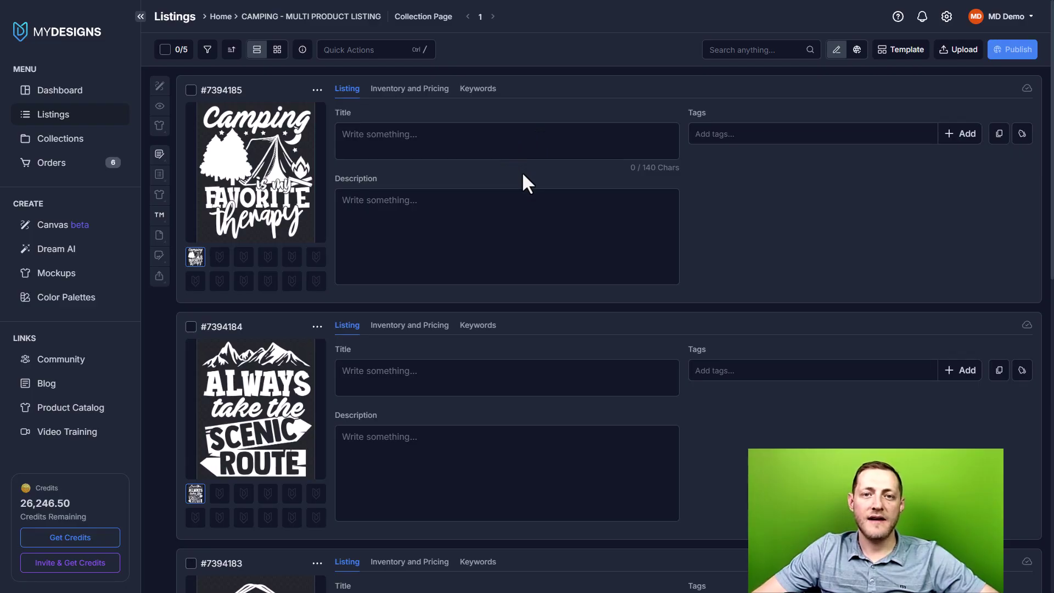
# - Look through the camping multi-product listings and view the folder tree of the collection they belong to
pyautogui.scroll(-5, 649, 141)
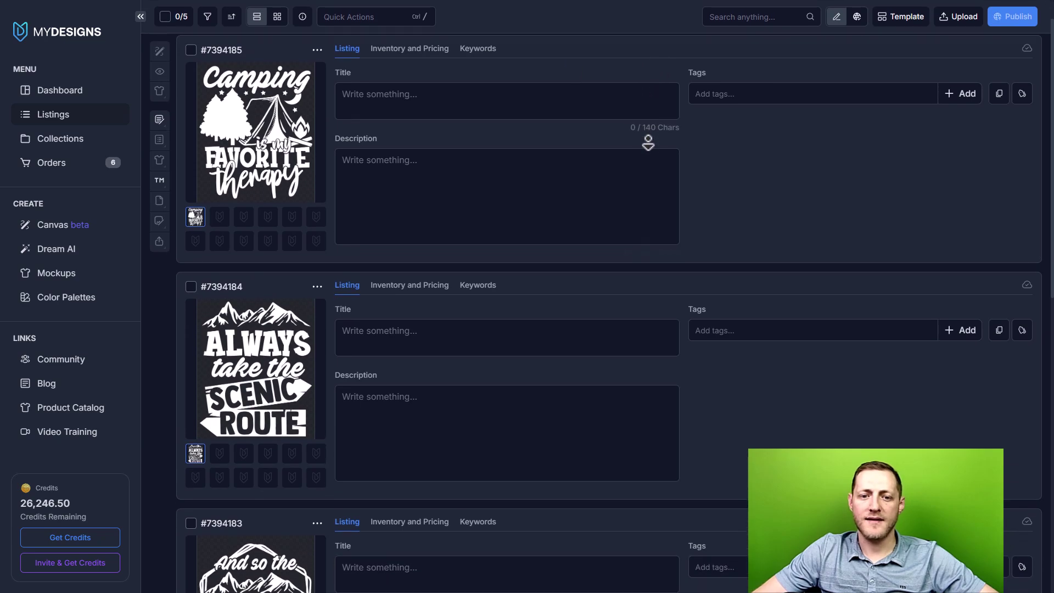
pyautogui.scroll(-6, 648, 142)
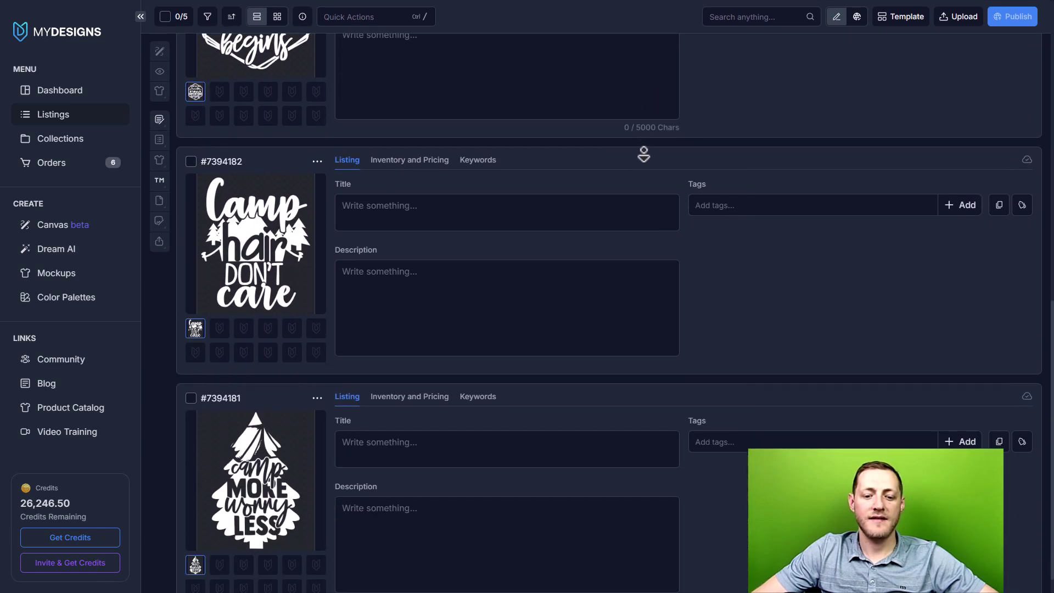
pyautogui.scroll(14, 656, 55)
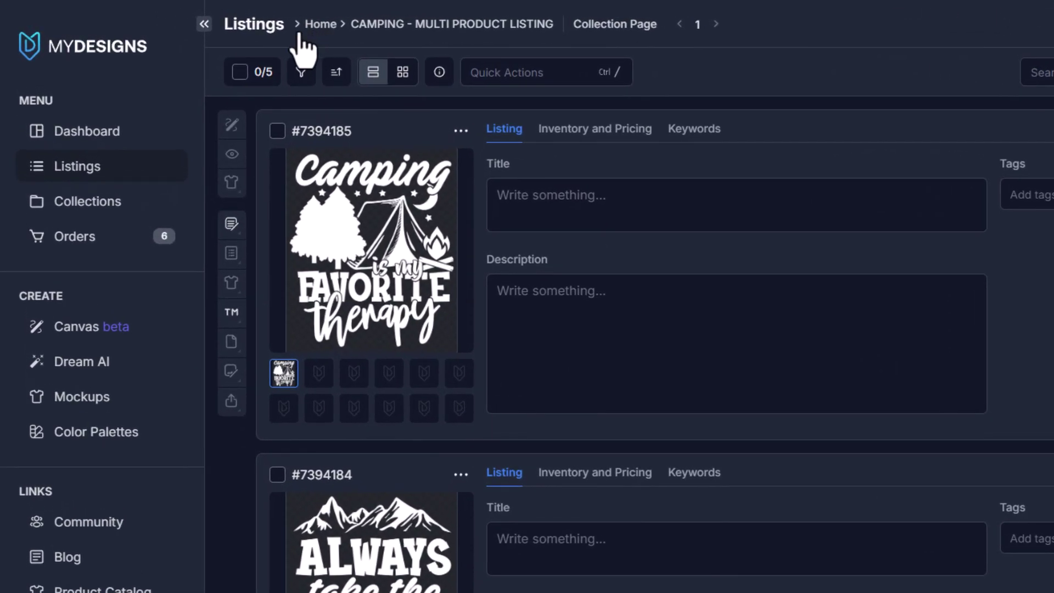
pyautogui.click(226, 18)
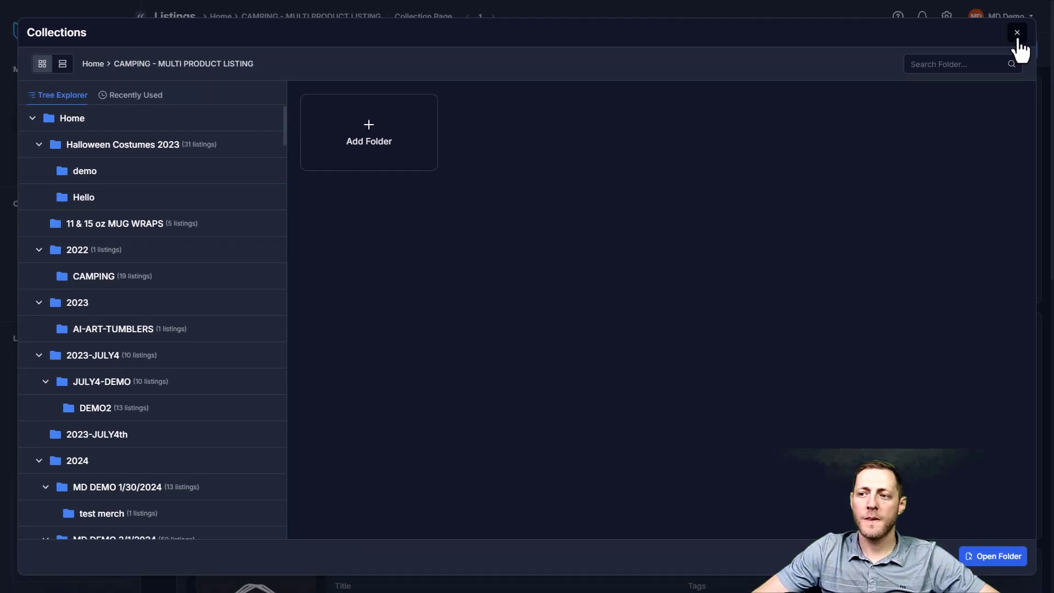
pyautogui.click(1016, 36)
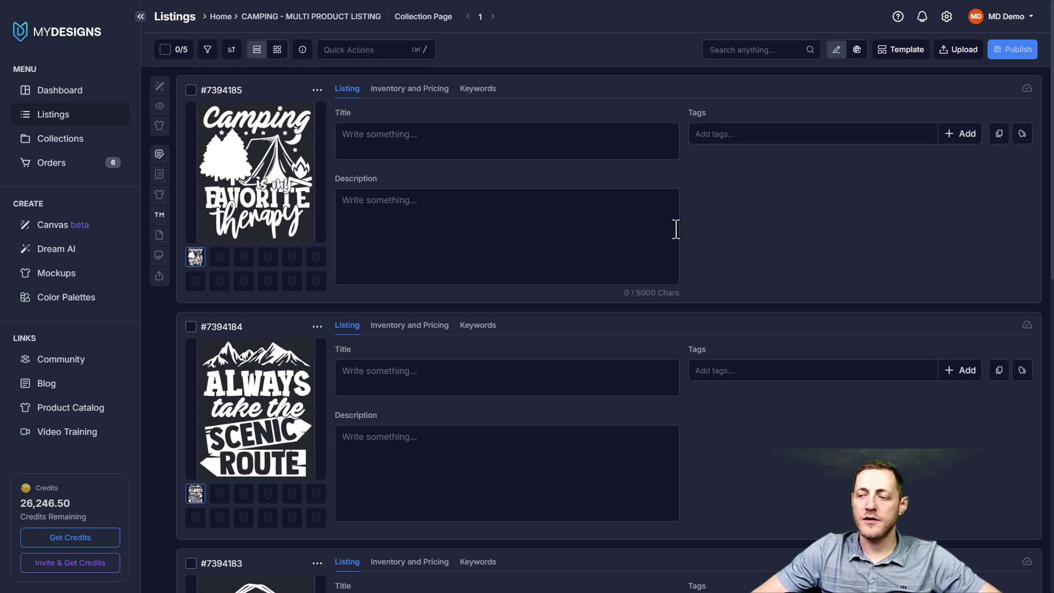
# - Open the shop settings and review the connected shops and the dialog for connecting an Etsy shop
pyautogui.click(945, 21)
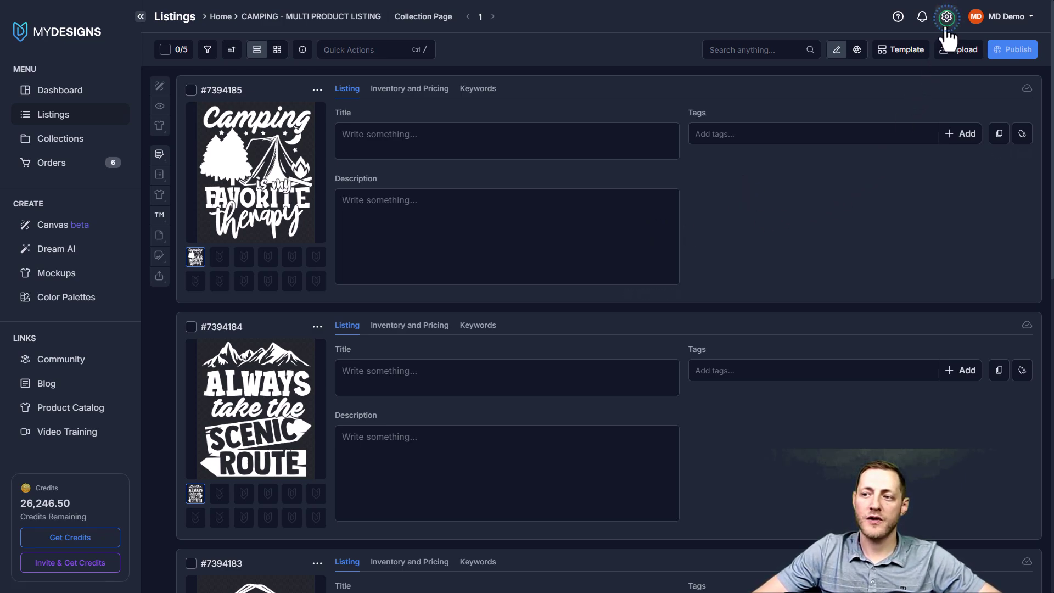
pyautogui.click(946, 28)
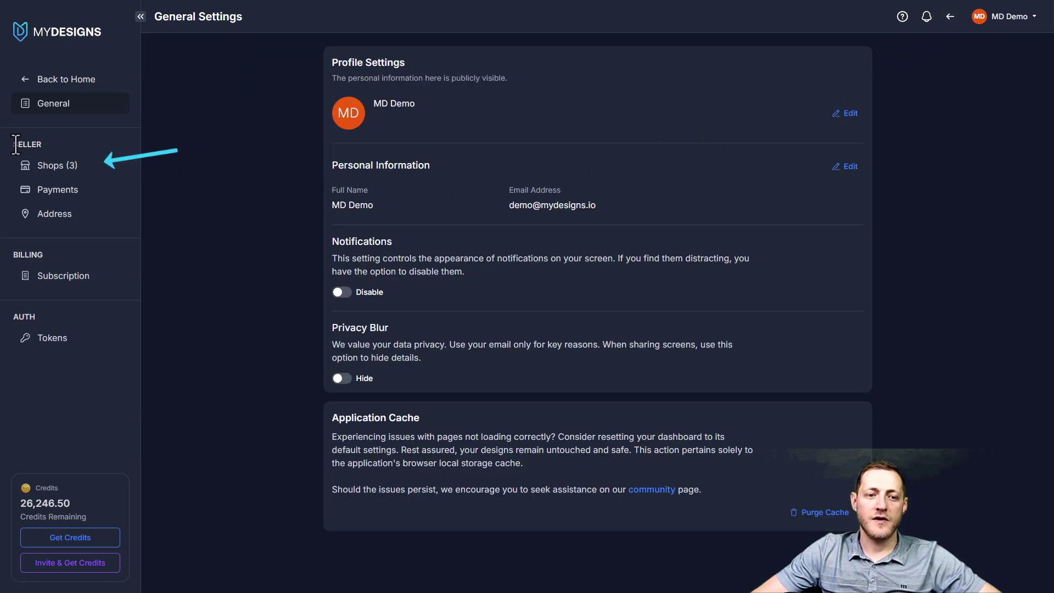
pyautogui.click(48, 173)
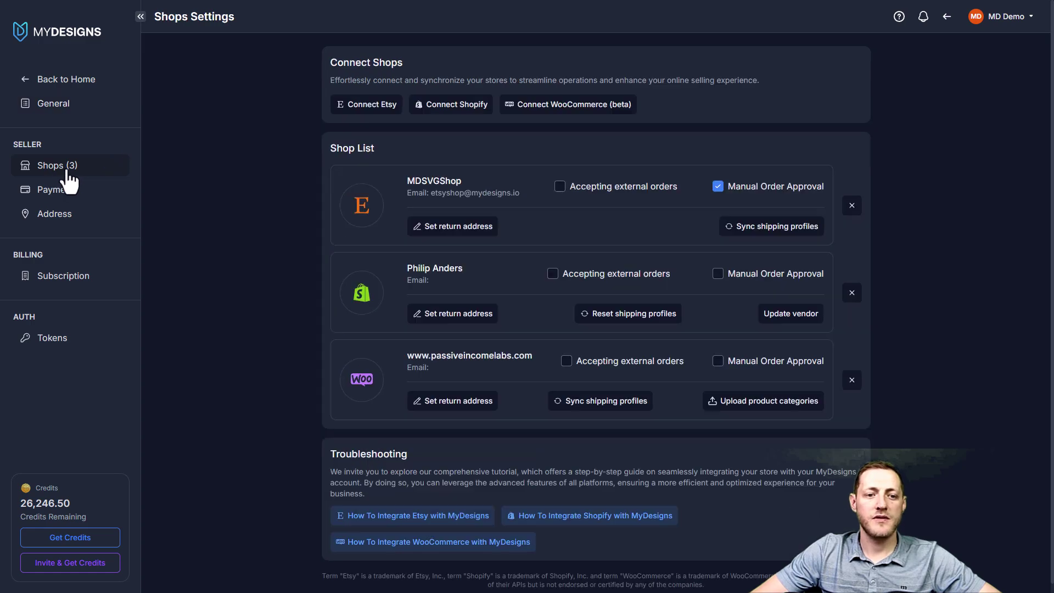
pyautogui.moveTo(411, 177); pyautogui.dragTo(469, 178)
pyautogui.click(469, 177)
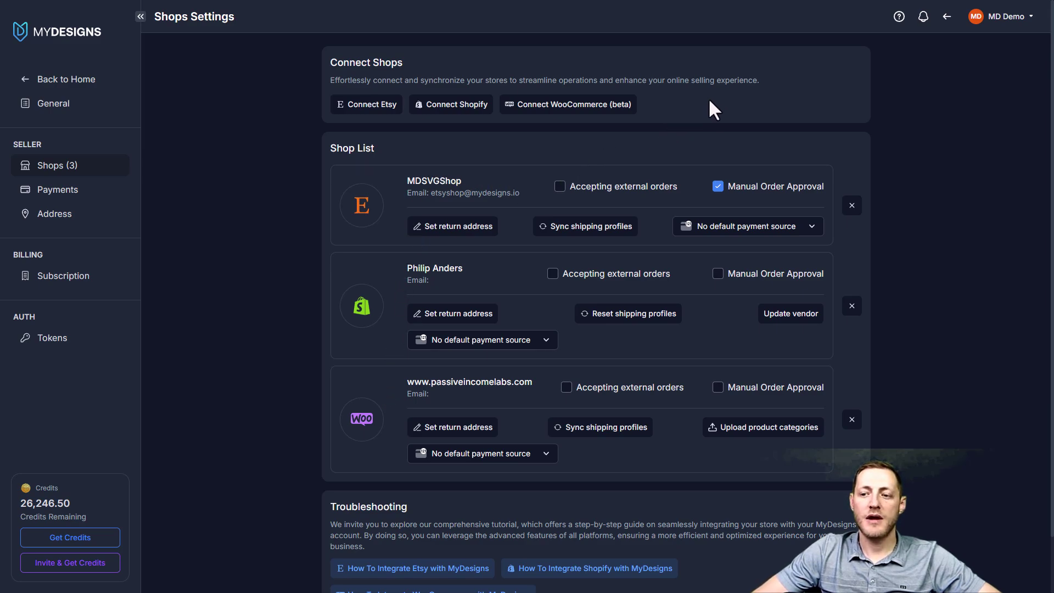
pyautogui.click(364, 107)
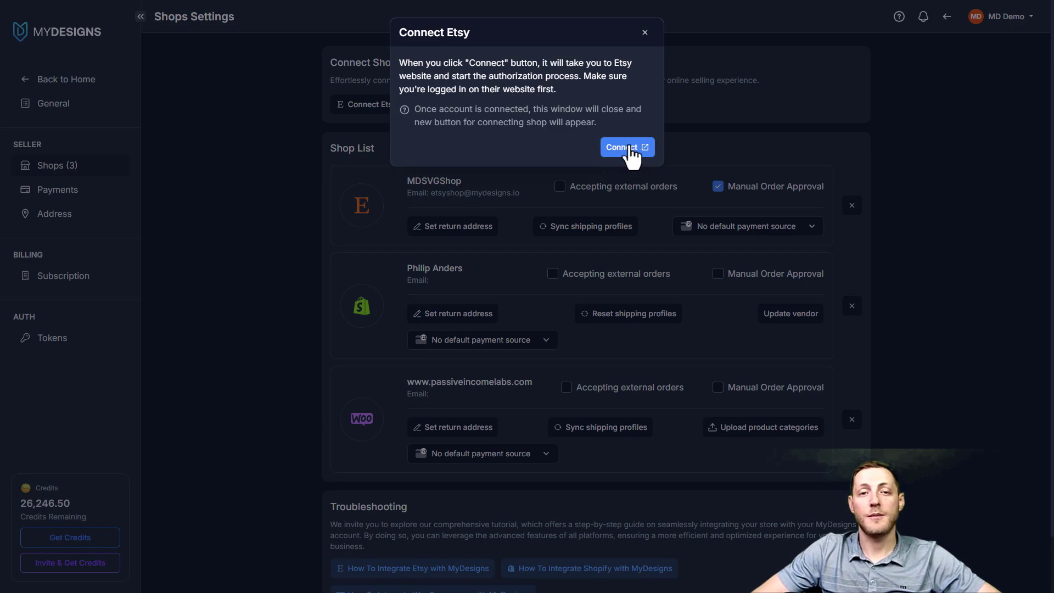
pyautogui.click(645, 33)
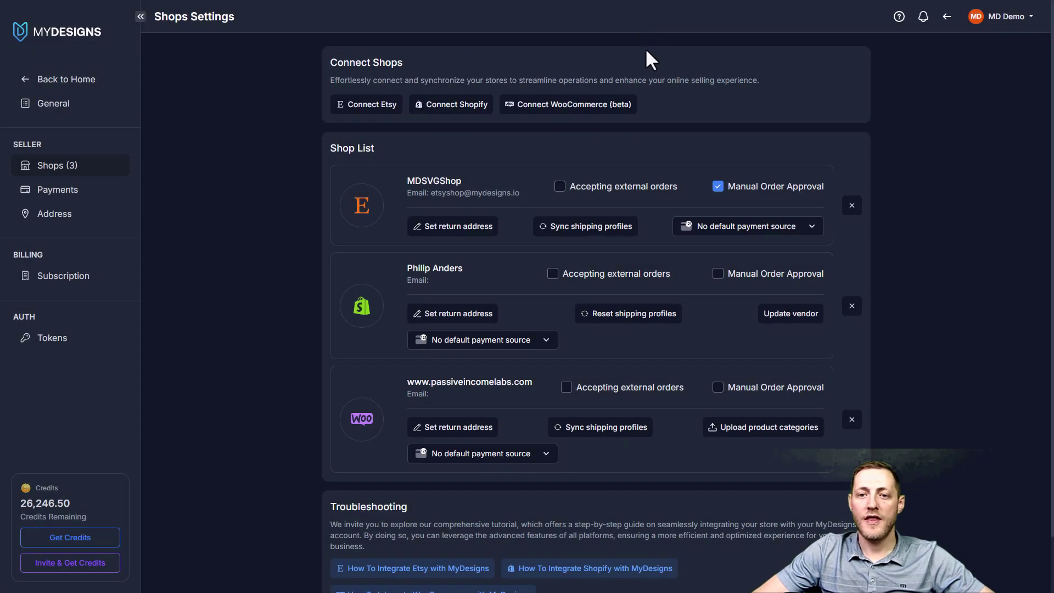
# - Return to the camping multi-product listings and look through all the designs
pyautogui.click(77, 80)
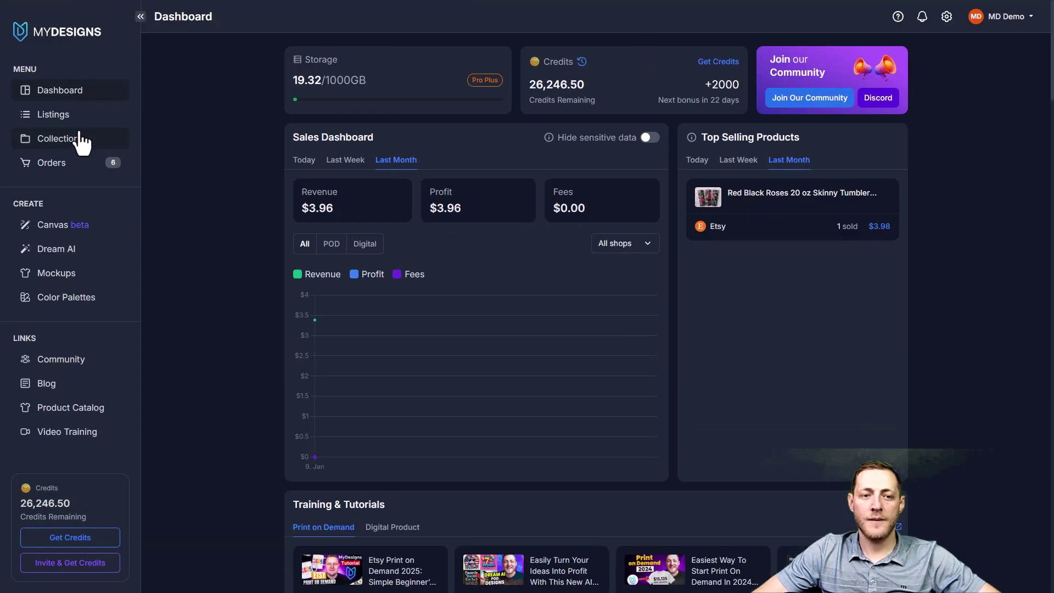
pyautogui.click(54, 117)
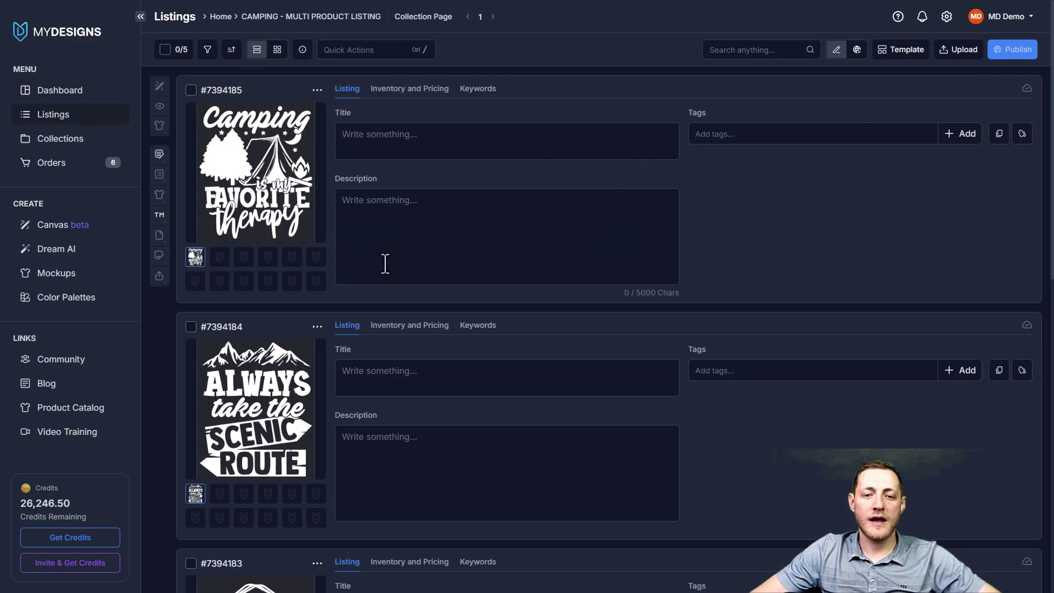
pyautogui.middleClick(404, 101)
pyautogui.scroll(-10, 404, 101)
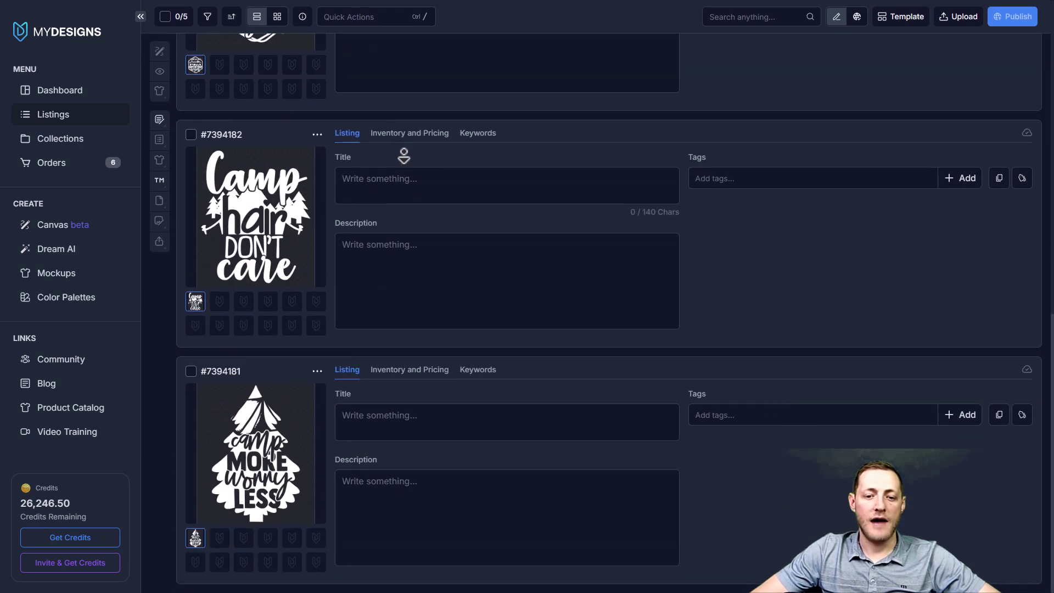
pyautogui.scroll(10, 409, 55)
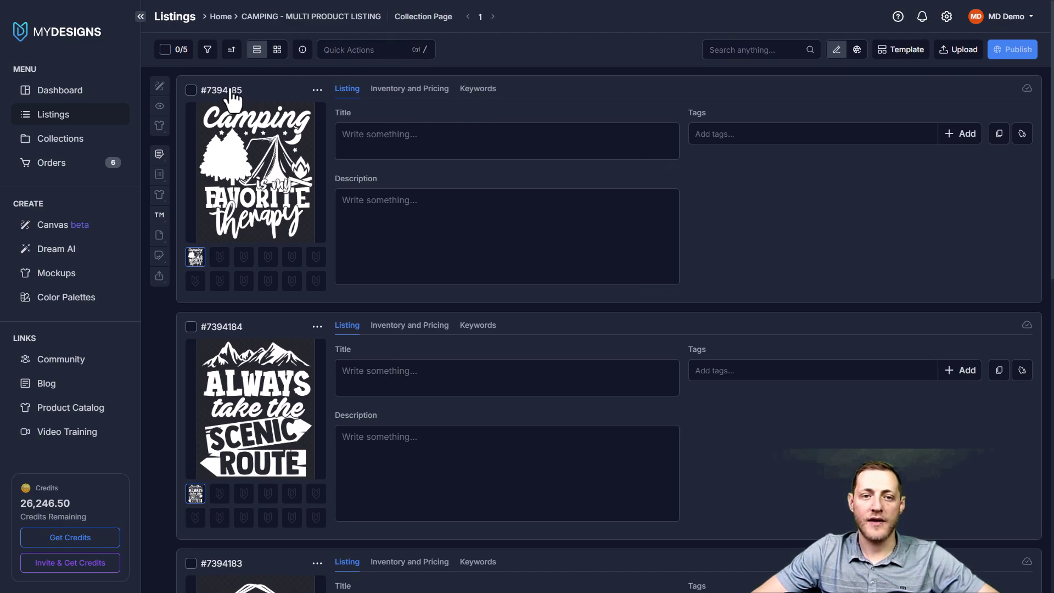
# - Select all five camping listings and open Vision AI for them
pyautogui.click(165, 50)
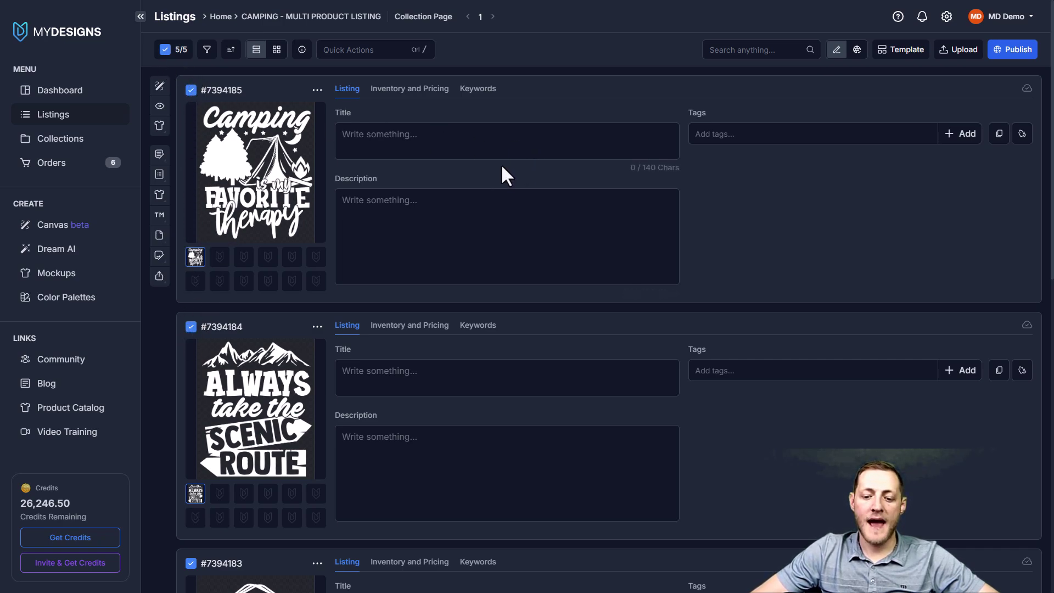
pyautogui.click(585, 218)
pyautogui.click(761, 138)
pyautogui.click(516, 142)
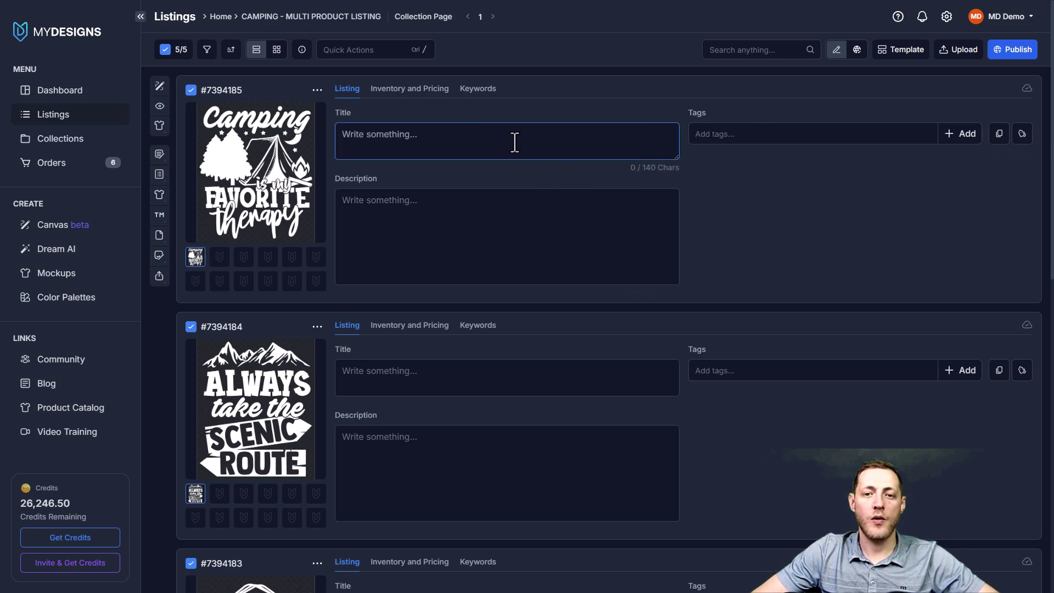
pyautogui.click(366, 50)
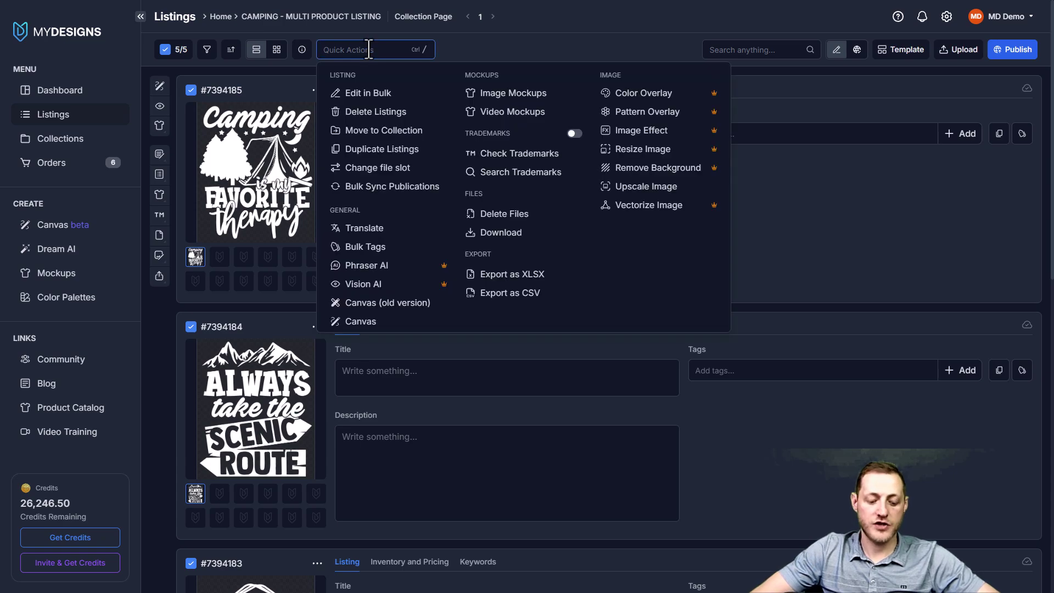
pyautogui.write('vision')
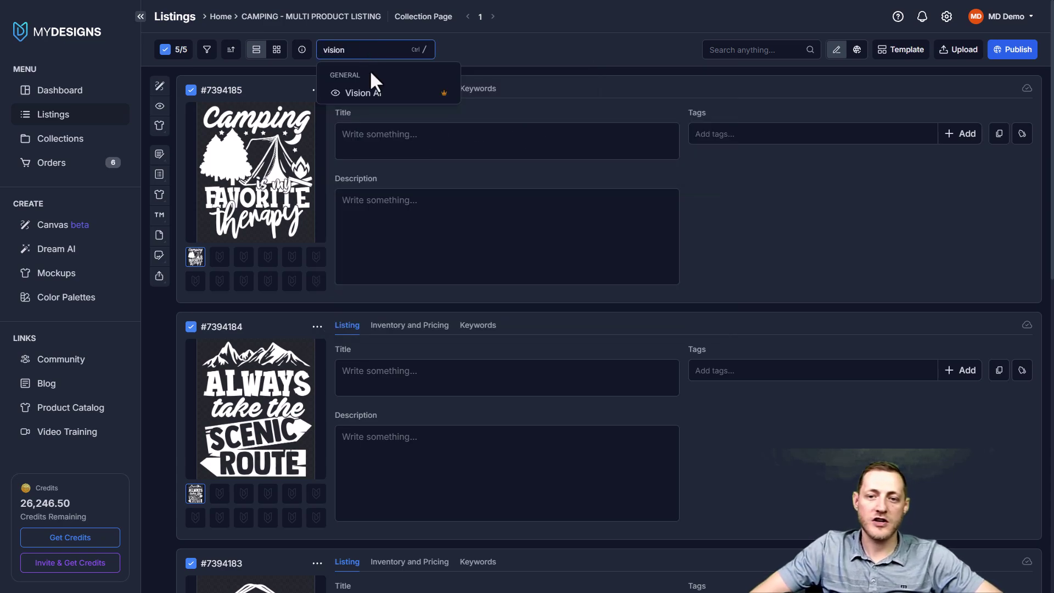
pyautogui.click(162, 110)
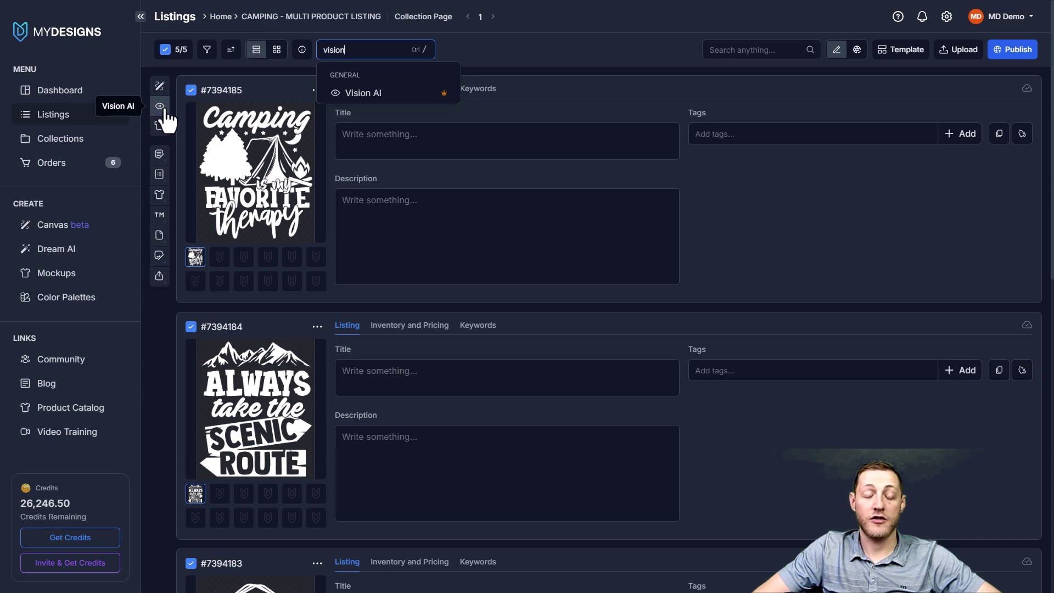
pyautogui.click(364, 96)
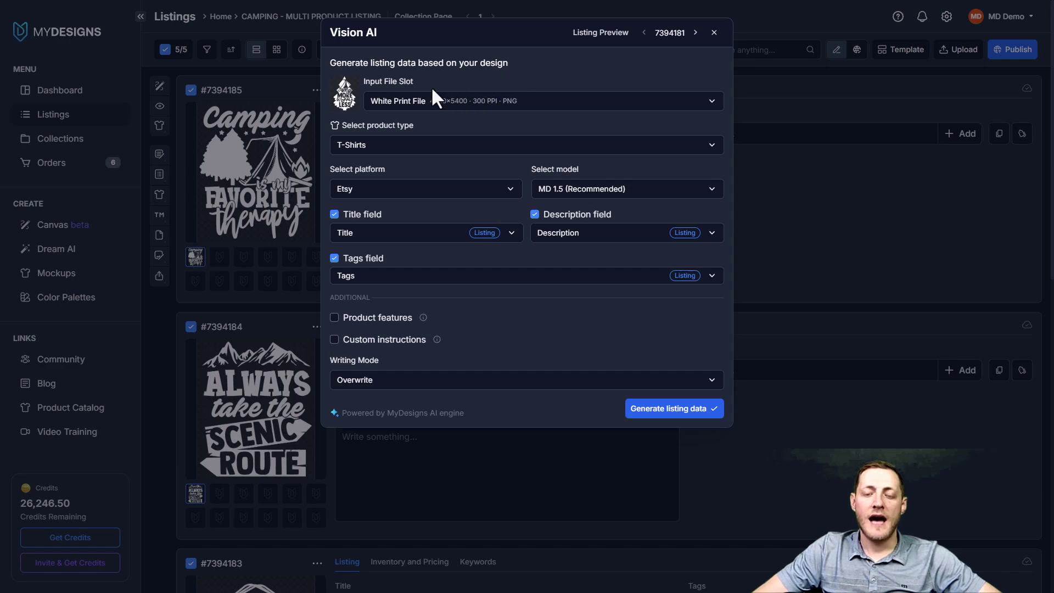
# - Choose T-Shirts as the product type and Etsy as the platform, with the title field included in the generated data
pyautogui.click(426, 78)
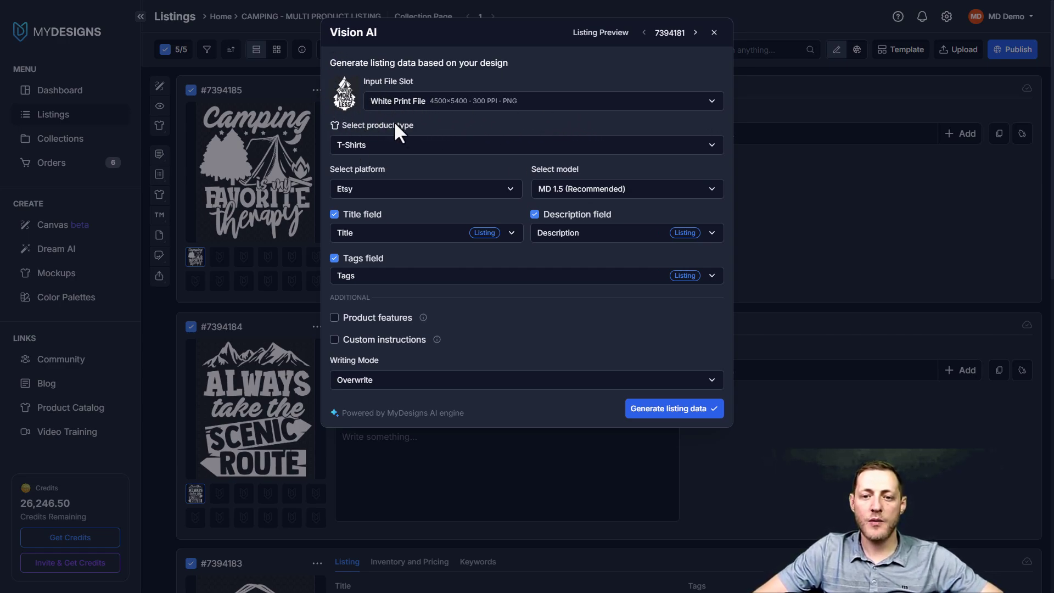
pyautogui.click(419, 125)
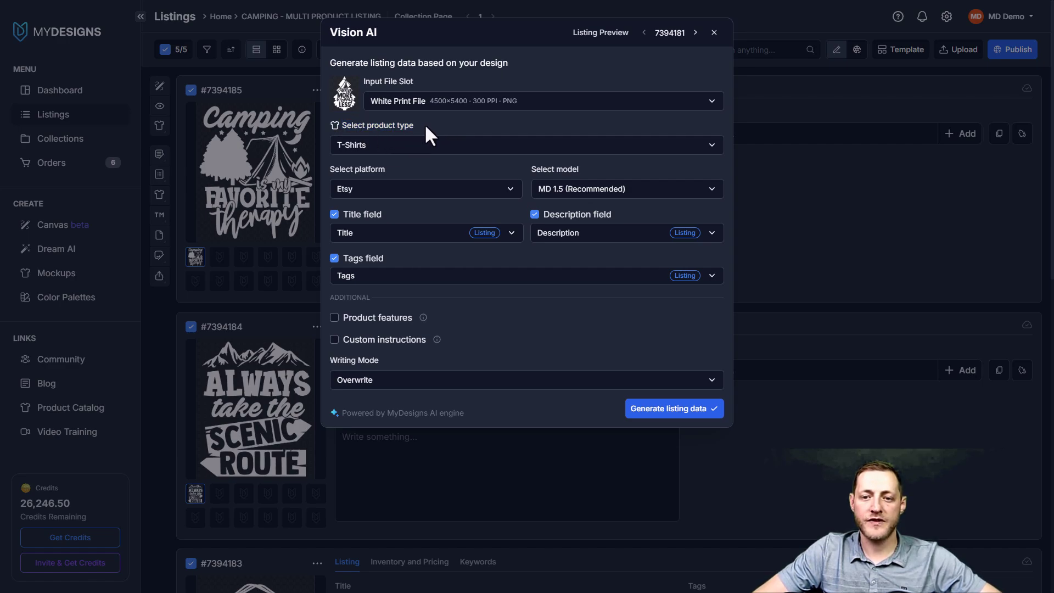
pyautogui.click(373, 147)
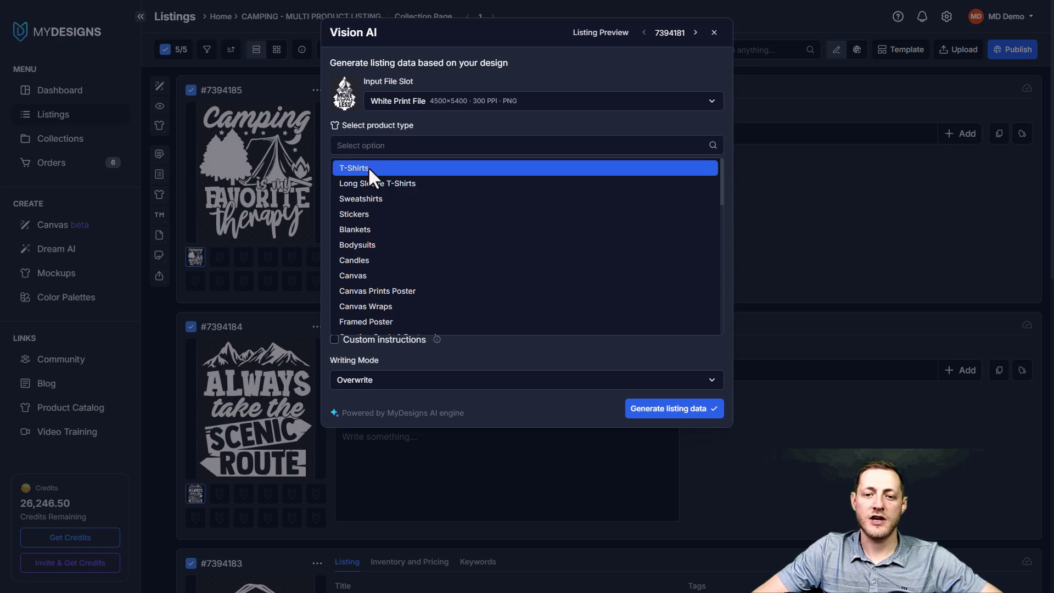
pyautogui.click(367, 167)
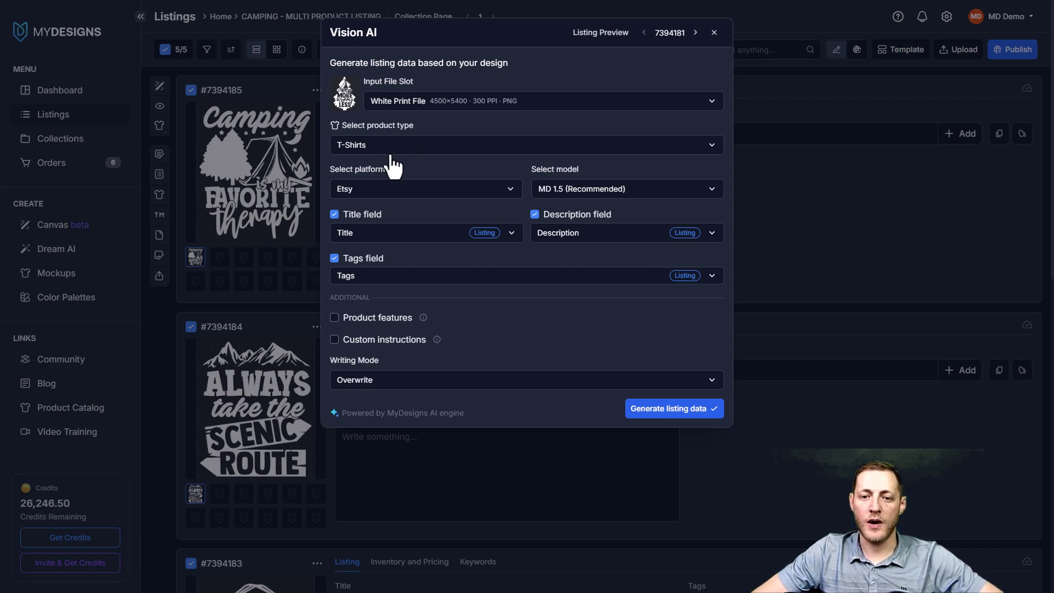
pyautogui.click(384, 197)
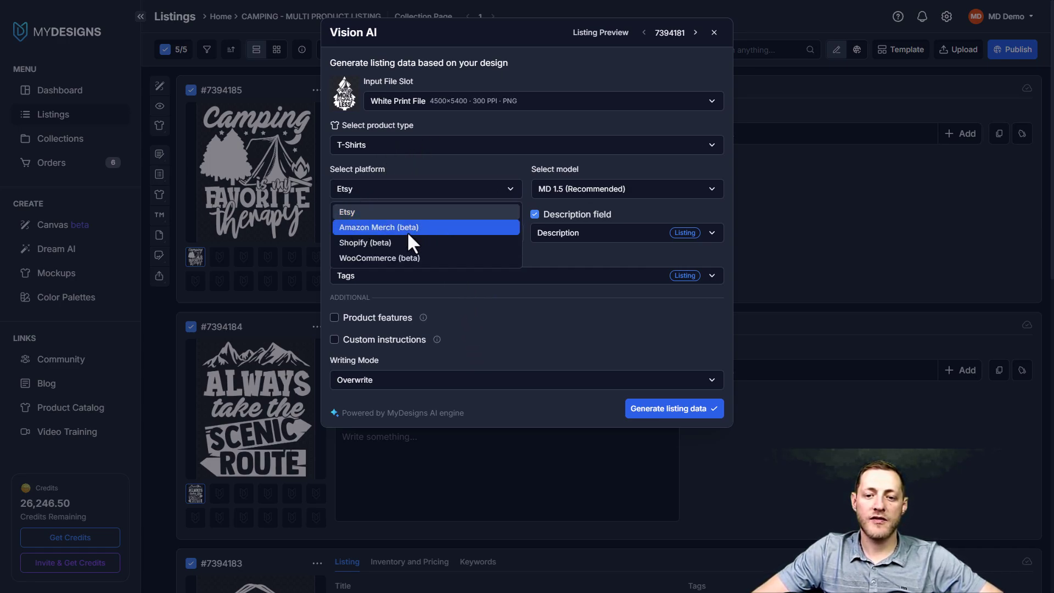
pyautogui.click(354, 212)
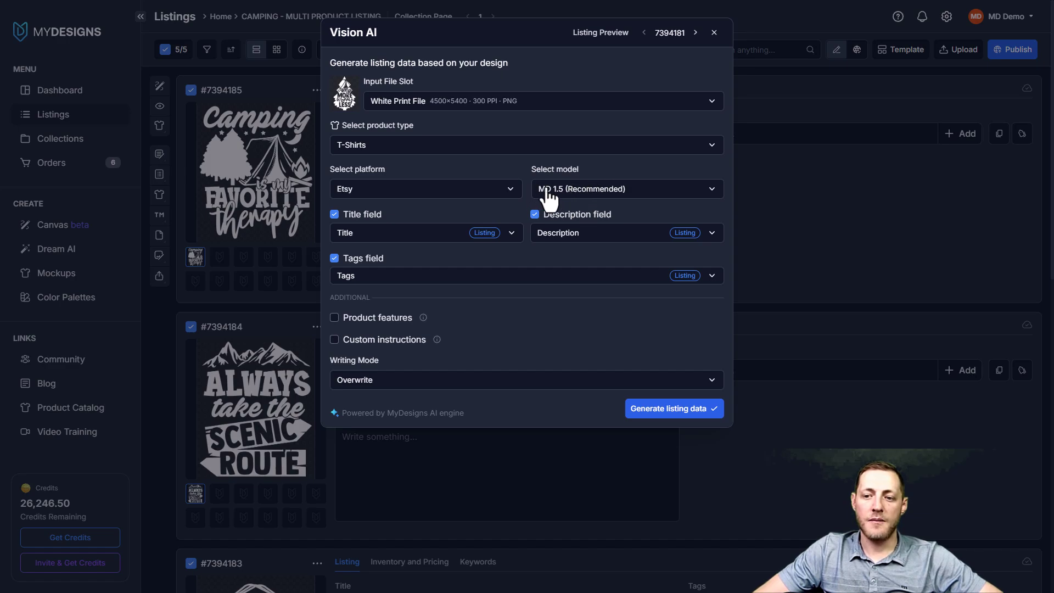
pyautogui.click(334, 215)
pyautogui.click(335, 215)
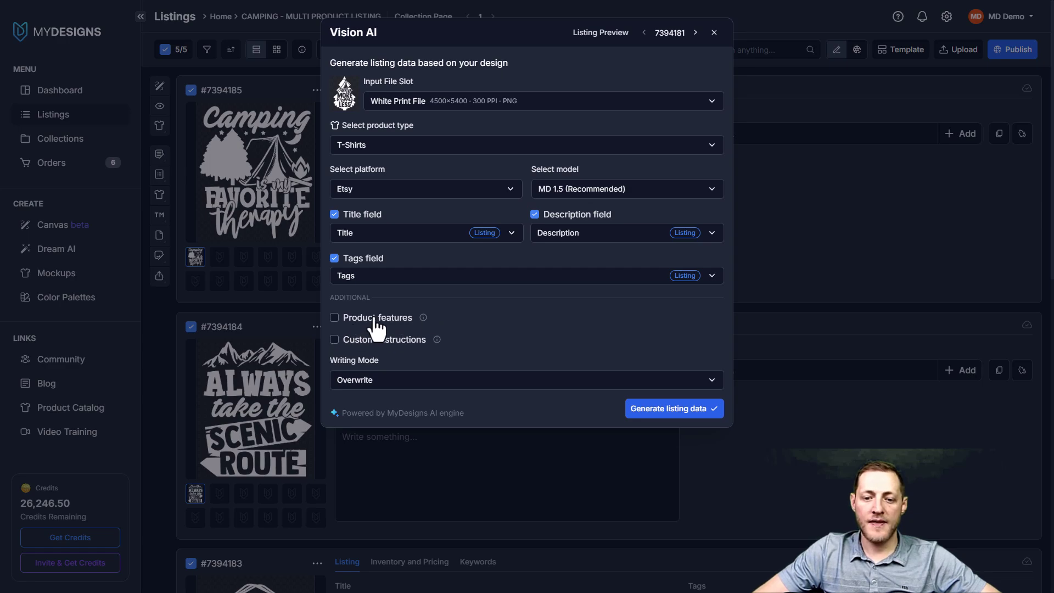
# - Enable custom instructions and enter "This is a multi product listing that includes a bella 3001 tshirt, and gildan 18000 sweatshirt"
pyautogui.click(336, 341)
pyautogui.click(401, 368)
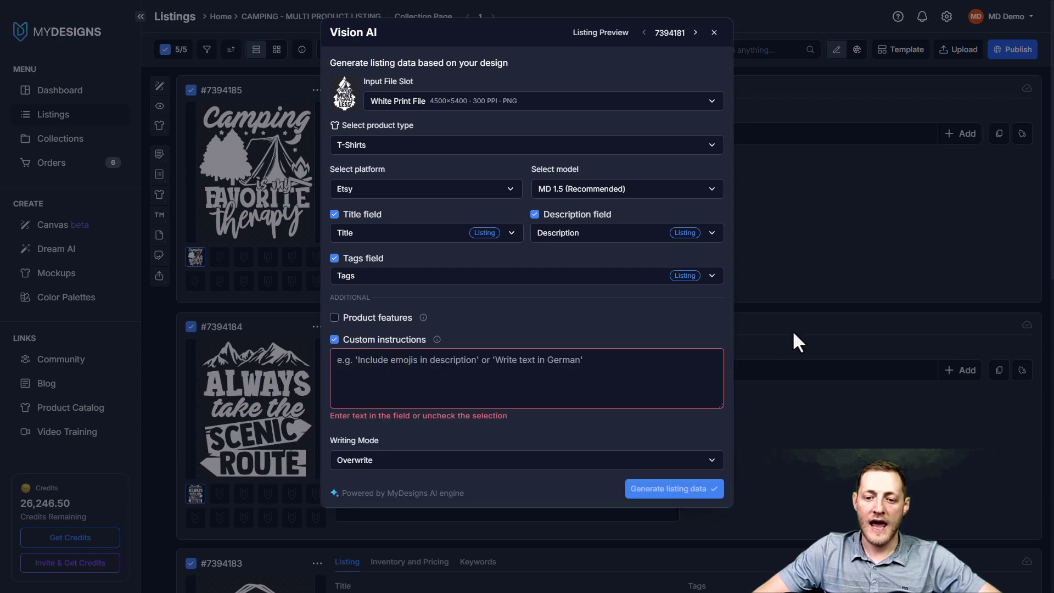
pyautogui.write('This is a mu')
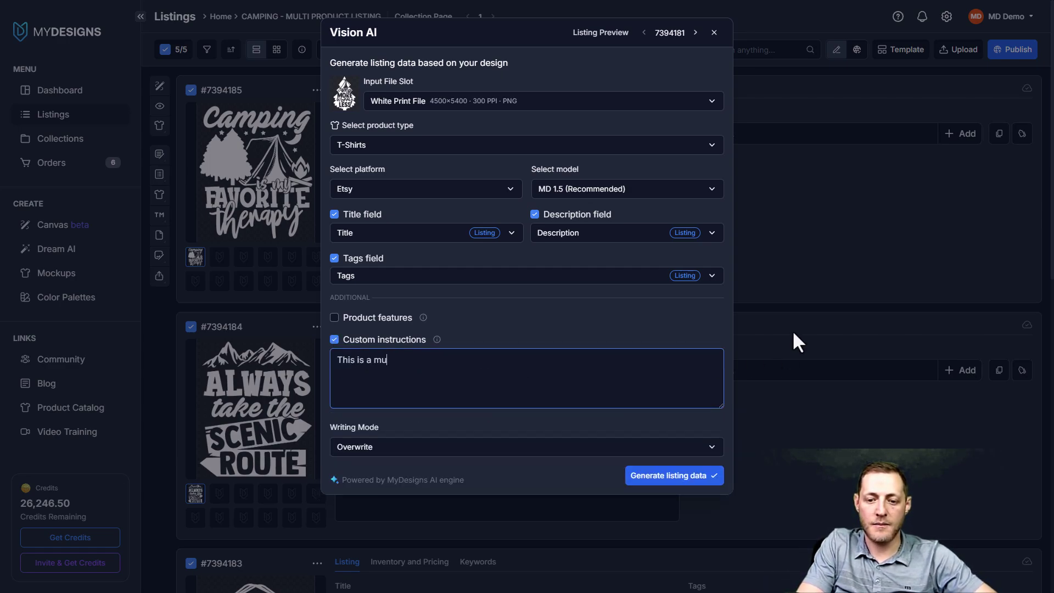
pyautogui.write('lti product list')
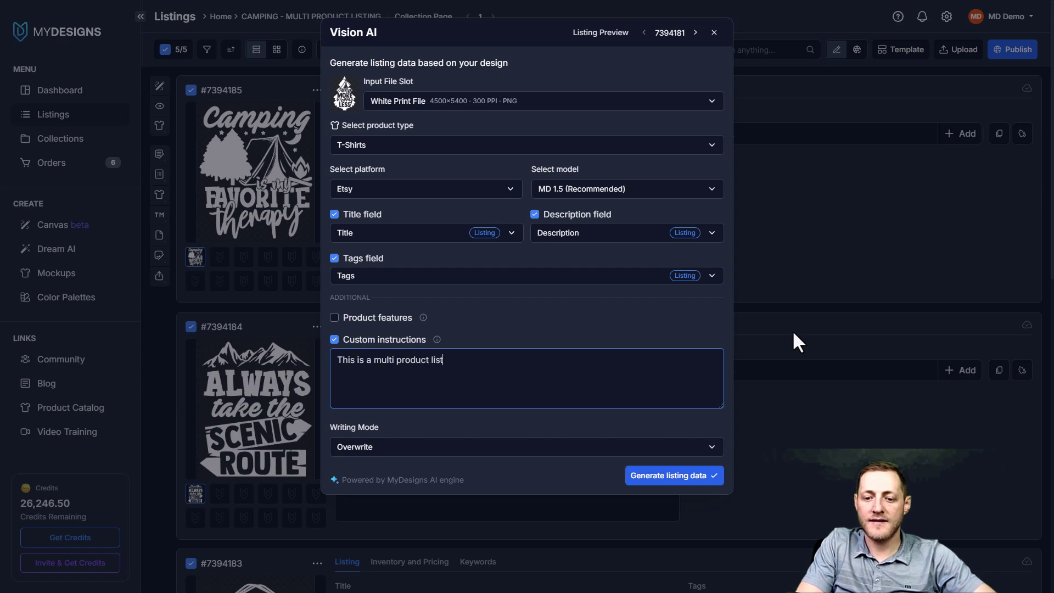
pyautogui.write('ing that includes a bella 3001 ')
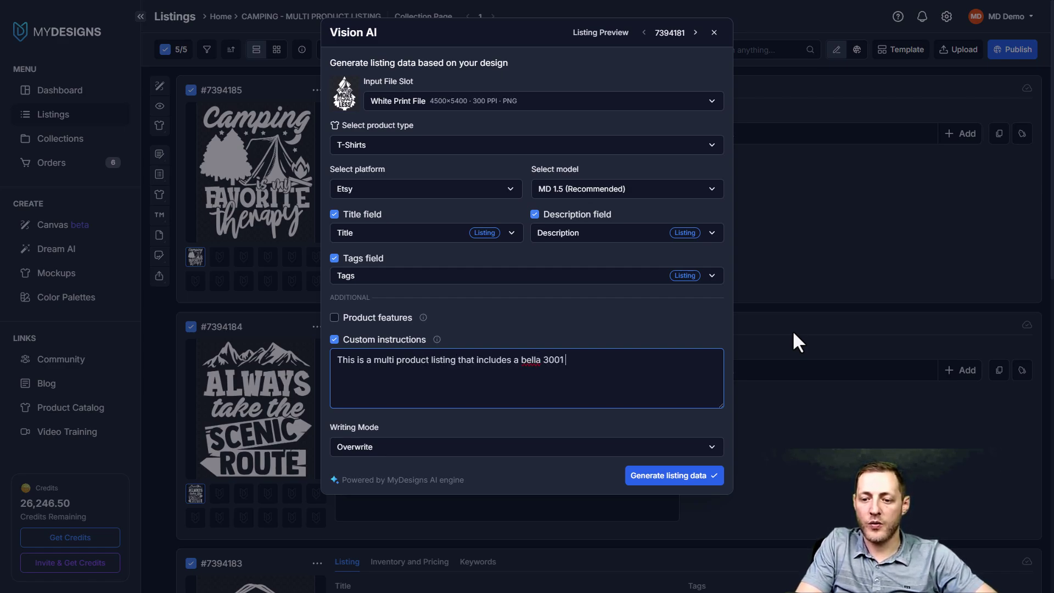
pyautogui.write('tshirt, and')
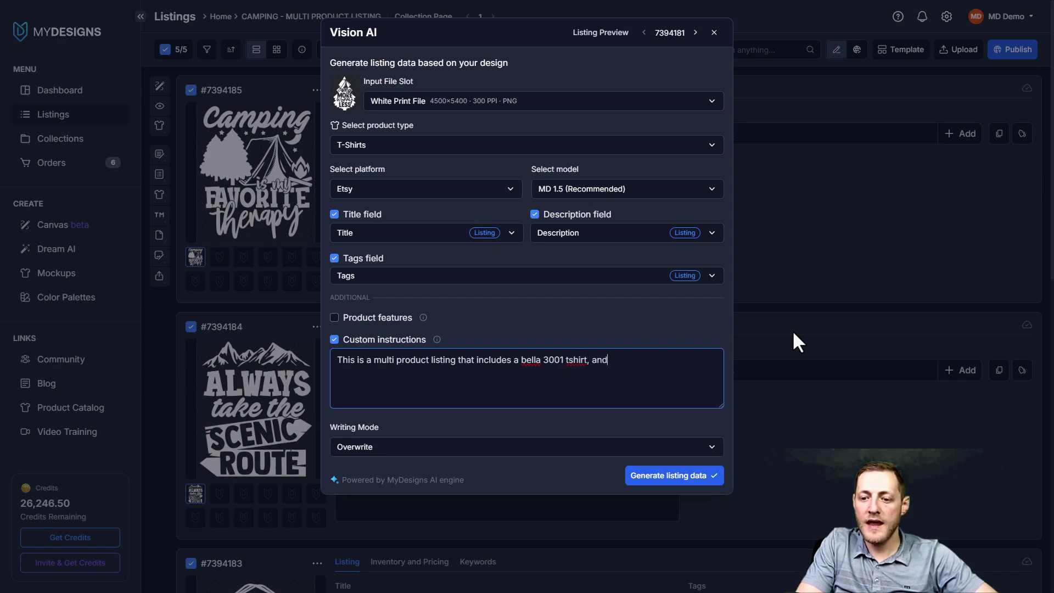
pyautogui.write(' gildan 18000')
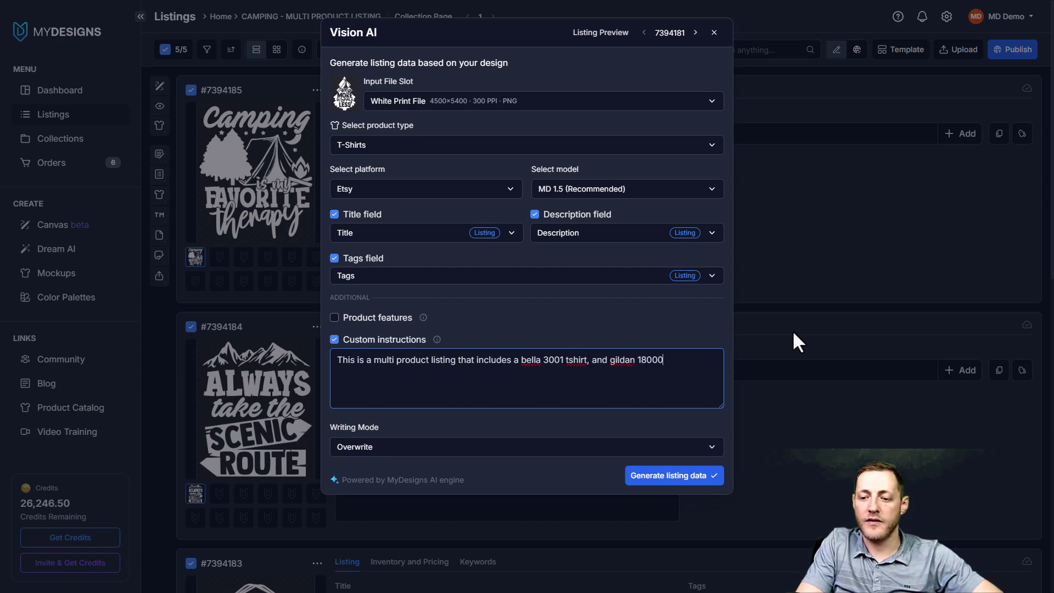
pyautogui.write(' sweatshirt')
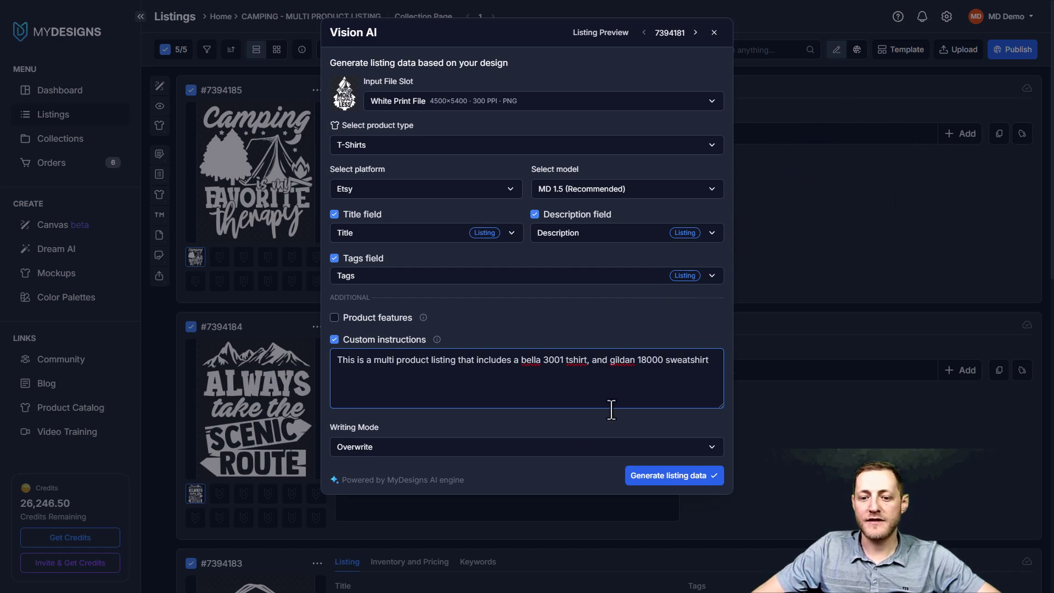
# - Keep the writing mode on Overwrite and run Vision AI to generate listing data for all five listings
pyautogui.click(365, 448)
pyautogui.click(539, 469)
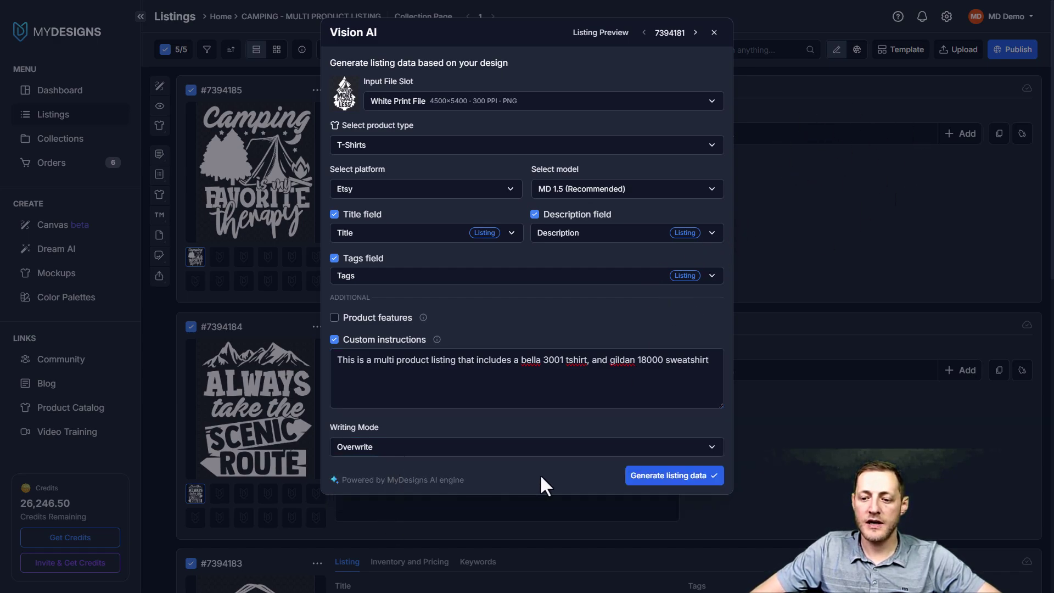
pyautogui.rightClick(622, 359)
pyautogui.press('Escape')
pyautogui.click(663, 476)
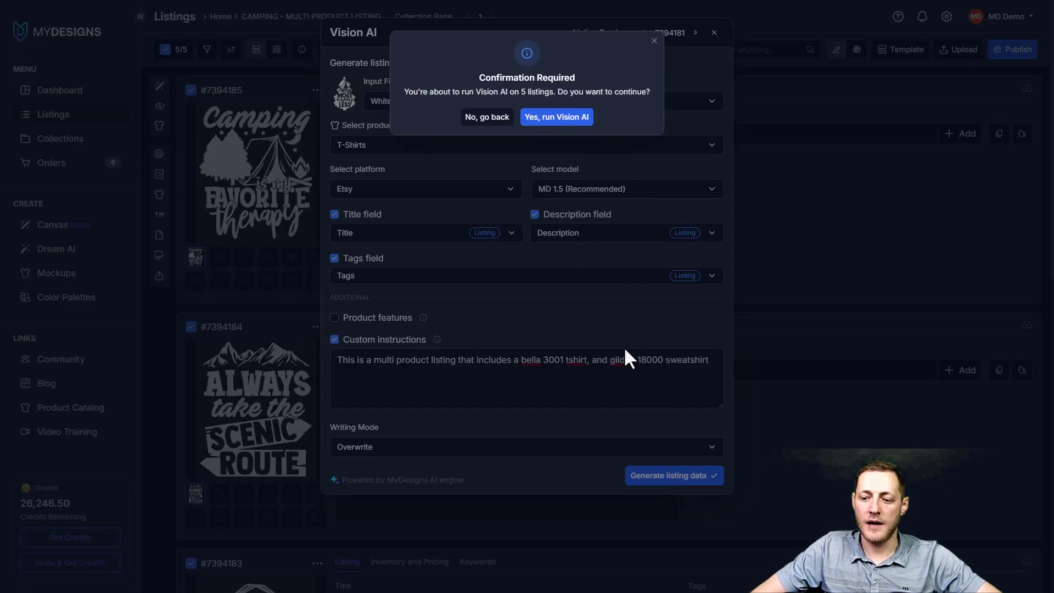
pyautogui.click(556, 122)
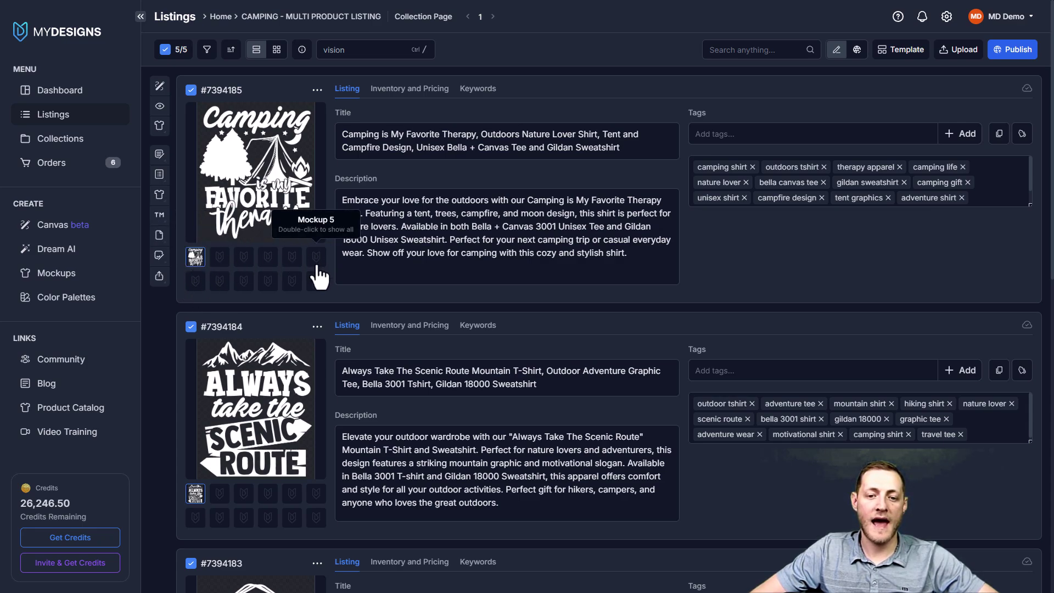
# - Review the generated titles, descriptions and tags across all five camping listings
pyautogui.click(546, 253)
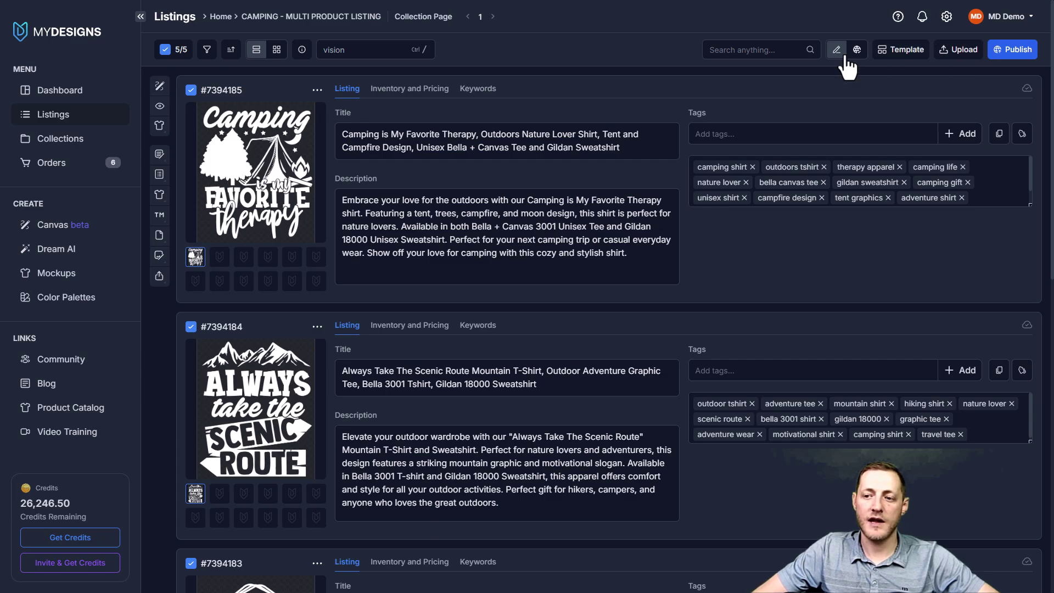
pyautogui.click(448, 147)
pyautogui.scroll(-12, 575, 133)
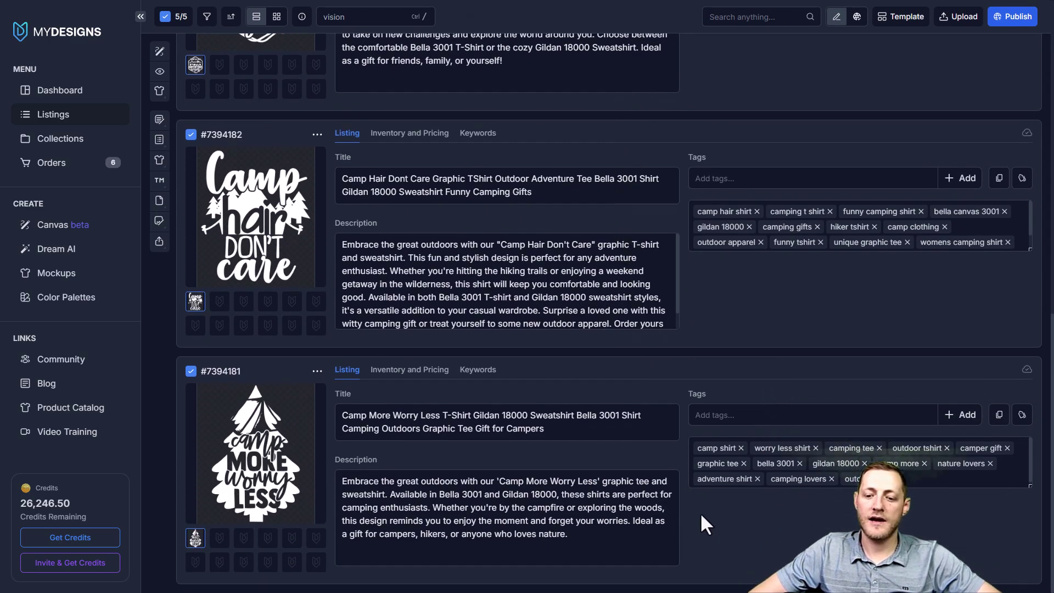
pyautogui.scroll(12, 704, 530)
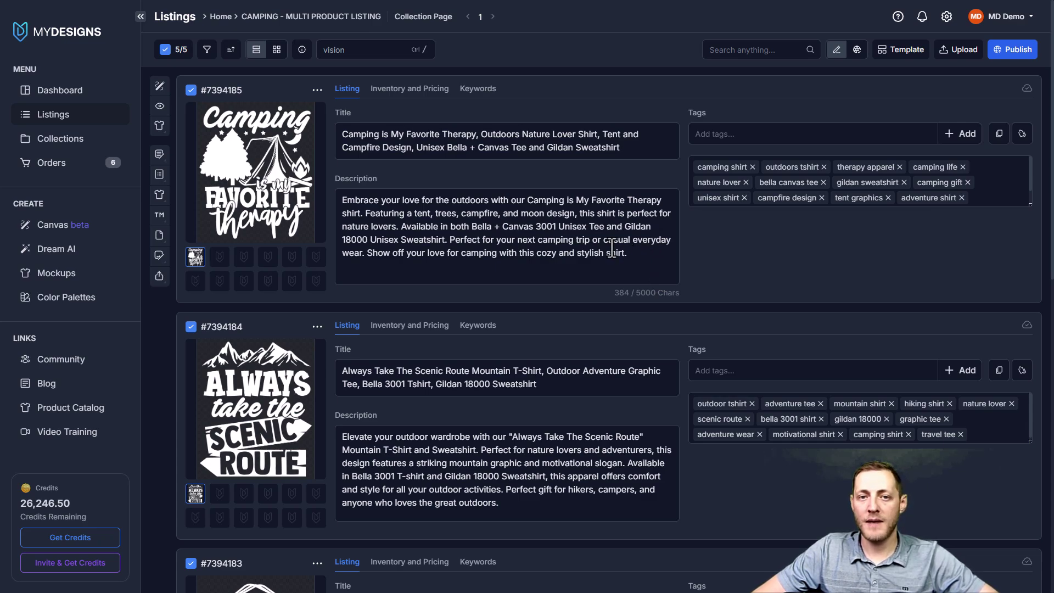
# - Check how the Bella T-shirt and Gildan sweatshirt are mentioned in the first two listings' titles
pyautogui.click(600, 136)
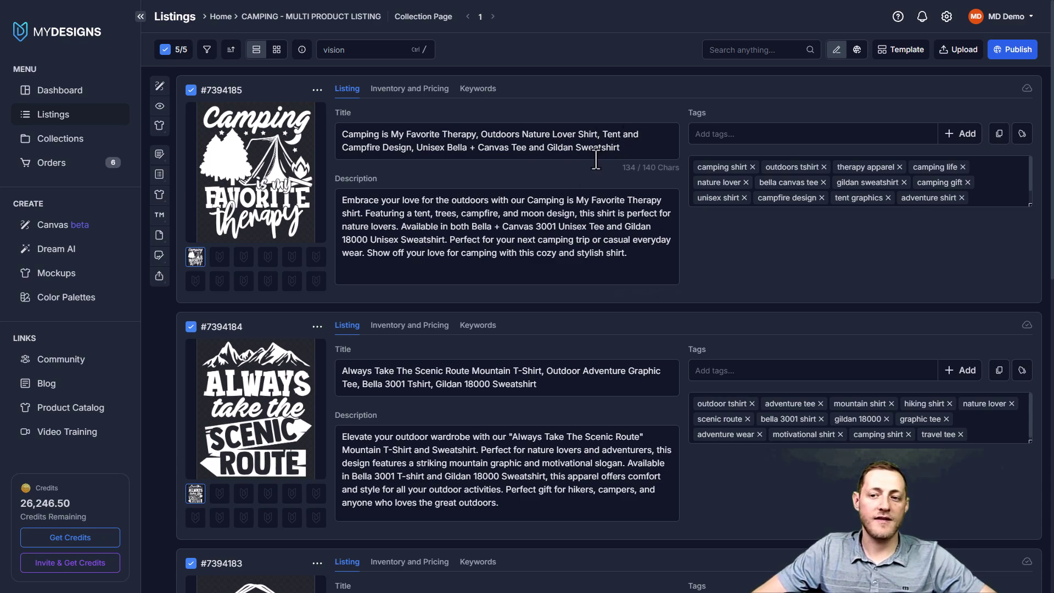
pyautogui.moveTo(620, 148); pyautogui.dragTo(540, 148)
pyautogui.click(467, 148)
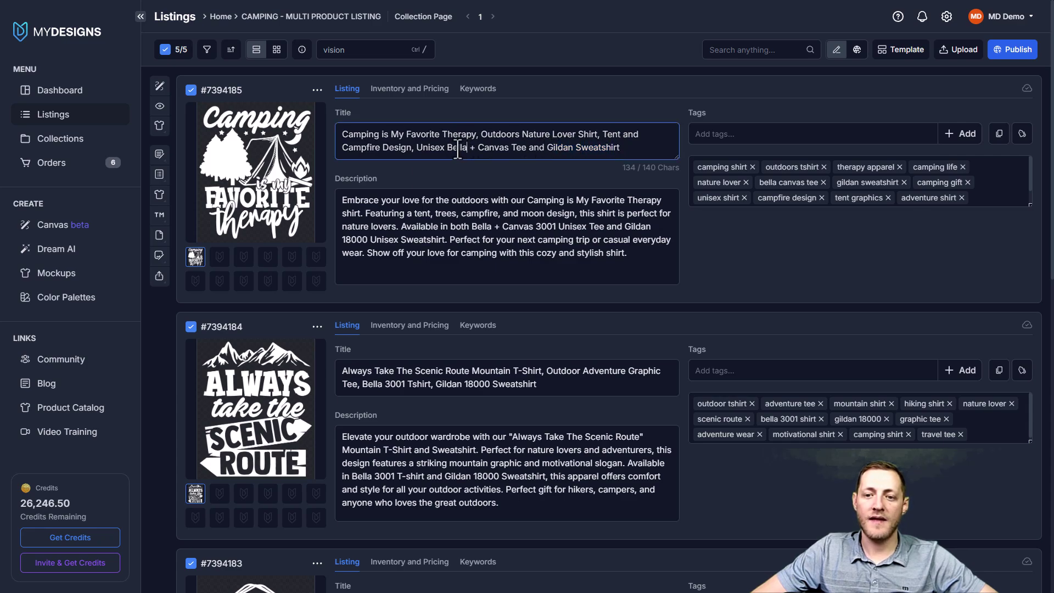
pyautogui.moveTo(447, 148); pyautogui.dragTo(476, 150)
pyautogui.click(472, 149)
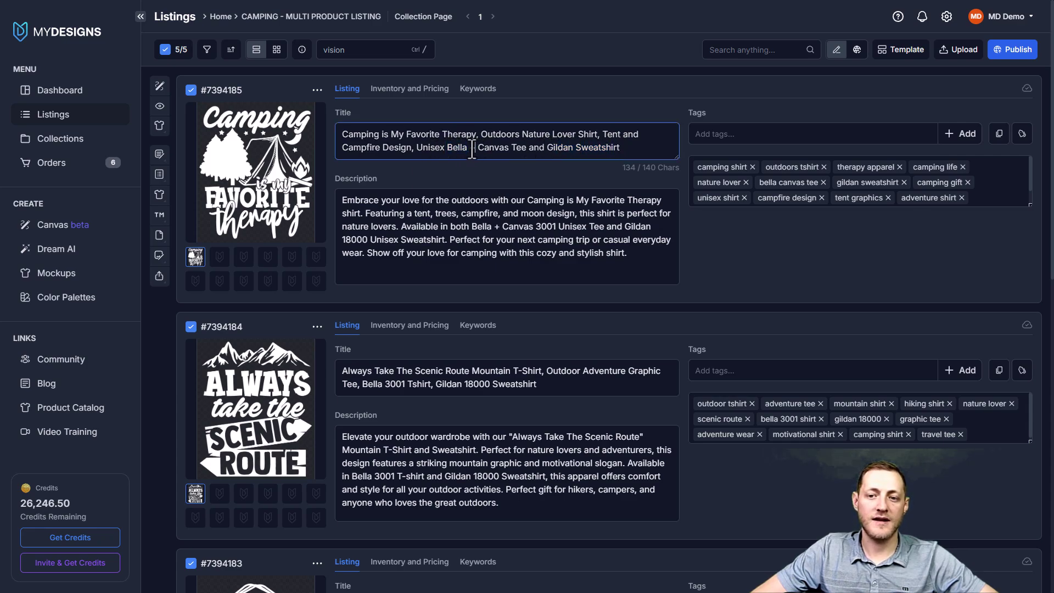
pyautogui.moveTo(466, 148); pyautogui.dragTo(421, 148)
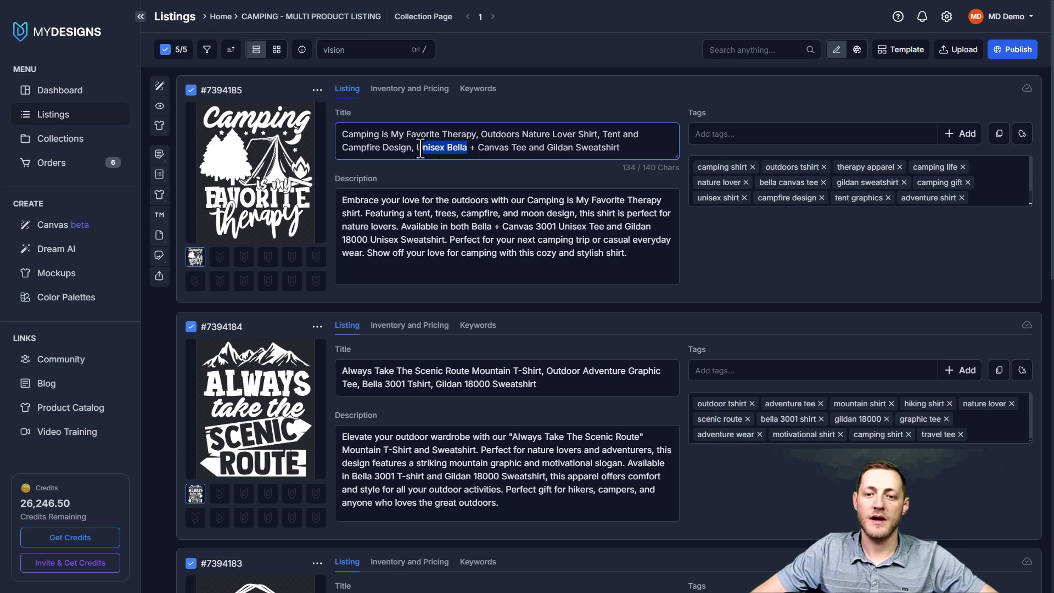
pyautogui.click(452, 366)
pyautogui.moveTo(360, 384); pyautogui.dragTo(425, 388)
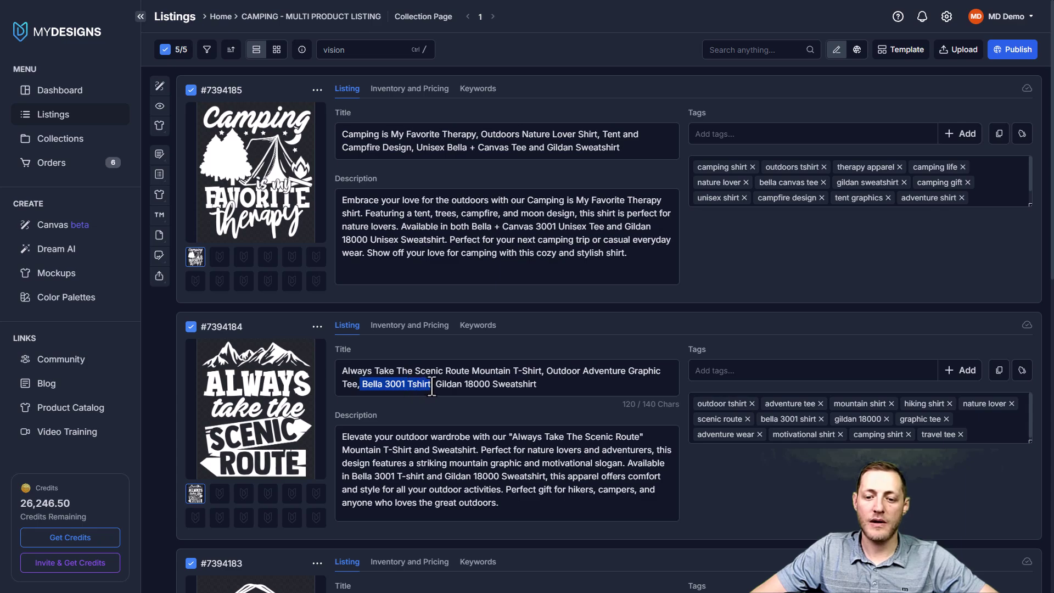
pyautogui.click(426, 386)
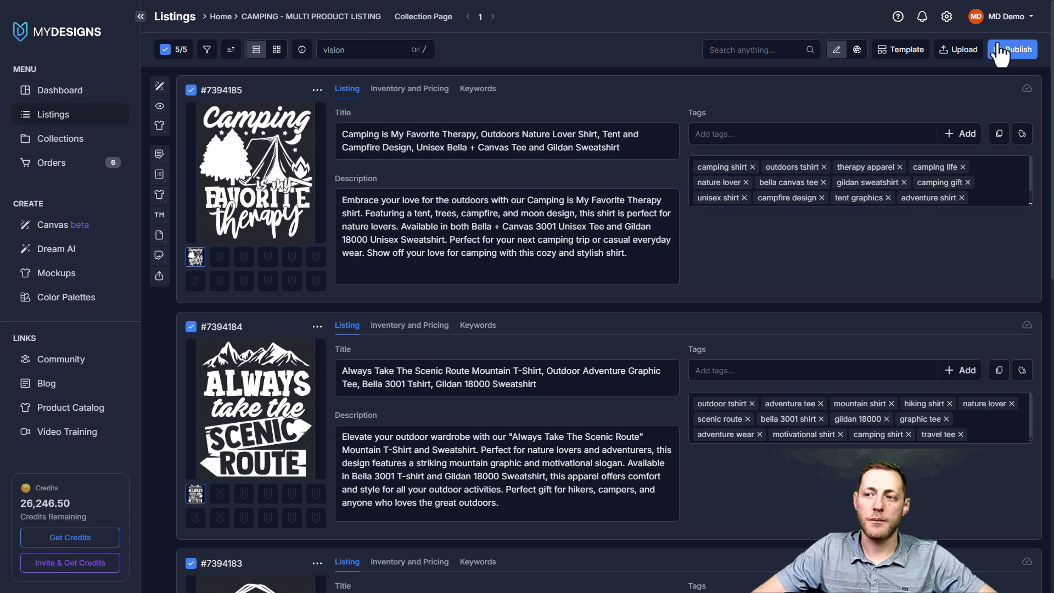
# - Look through the public clothing mockups for the selected listings, and close the mockup generator
pyautogui.click(162, 129)
pyautogui.click(230, 130)
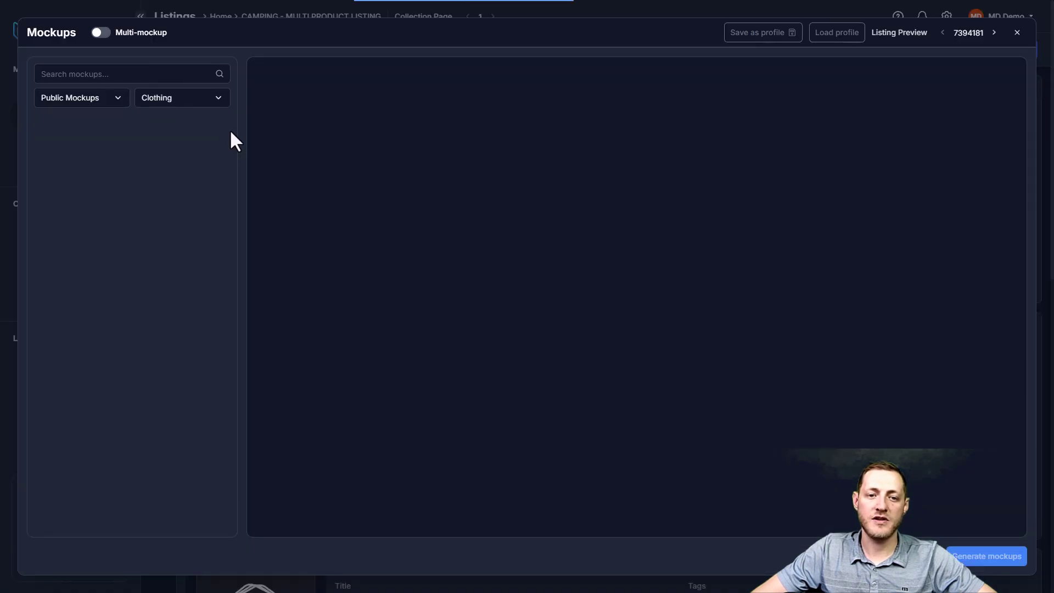
pyautogui.scroll(-5, 164, 153)
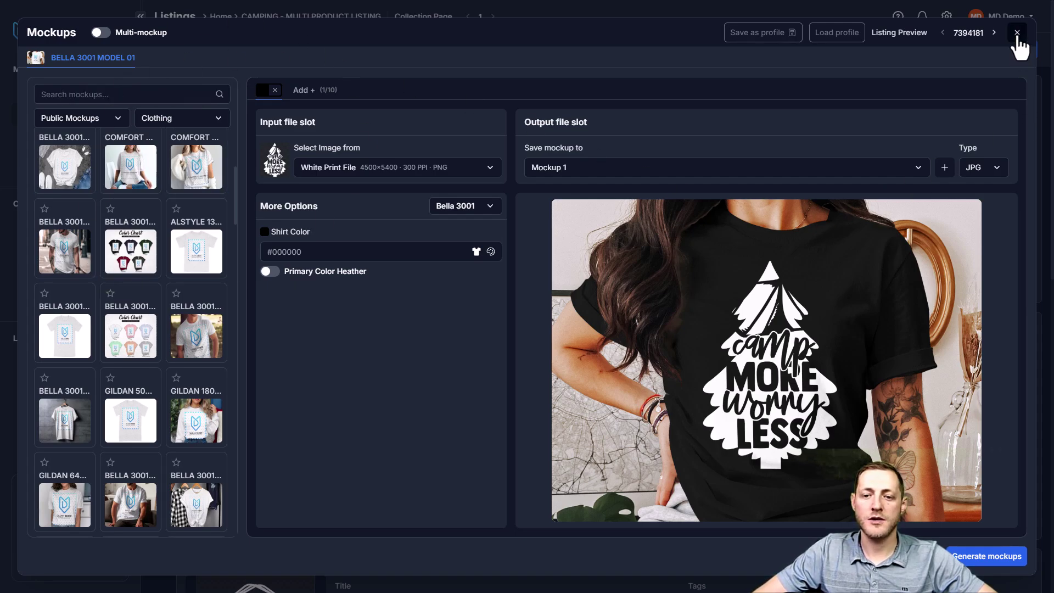
pyautogui.click(1017, 33)
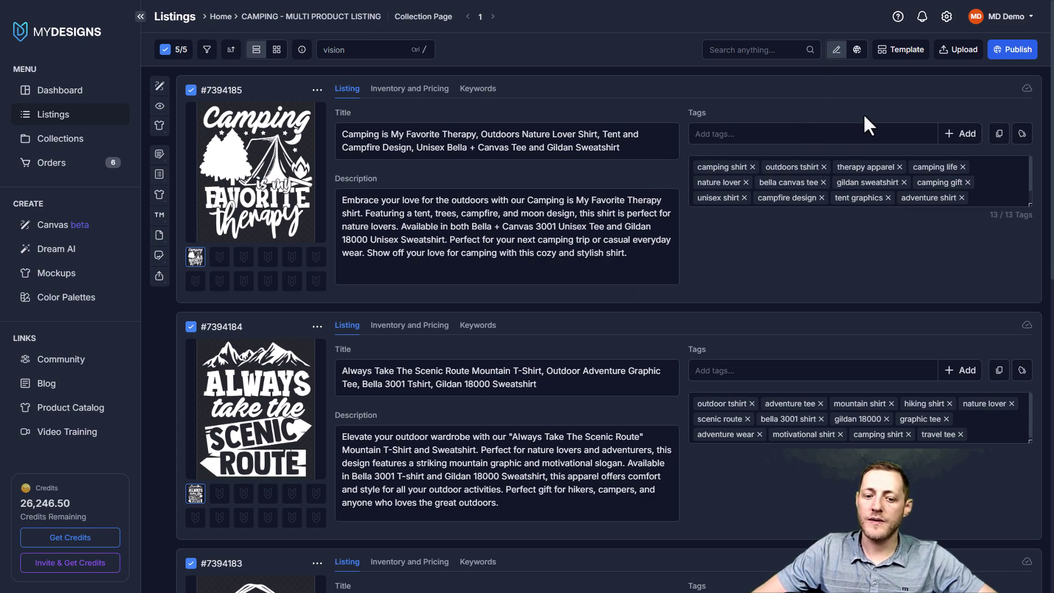
# - Start publishing the five selected listings as print-on-demand products to Etsy
pyautogui.click(1013, 46)
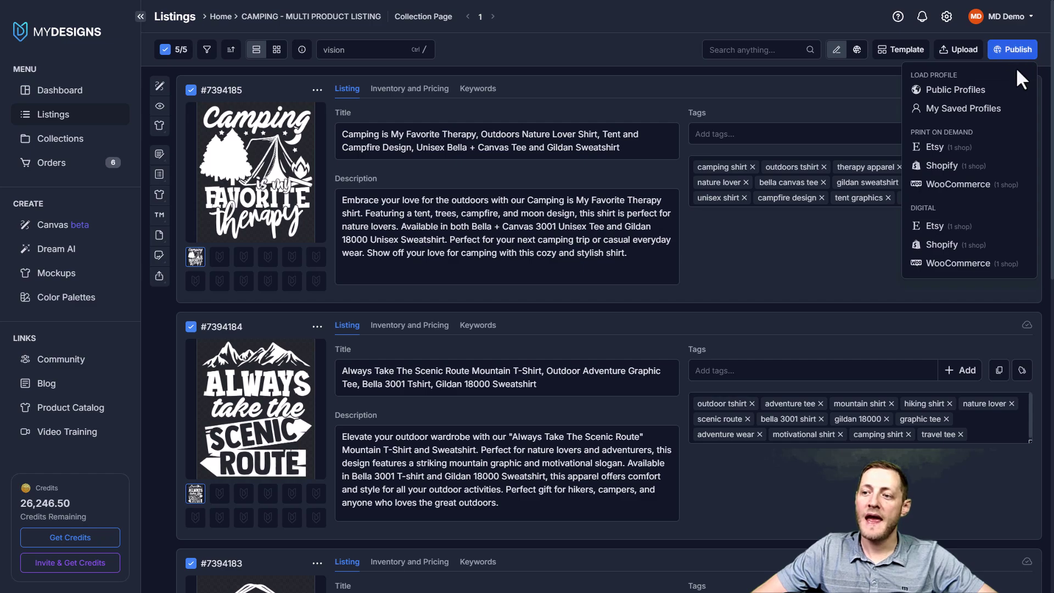
pyautogui.moveTo(979, 133); pyautogui.dragTo(916, 133)
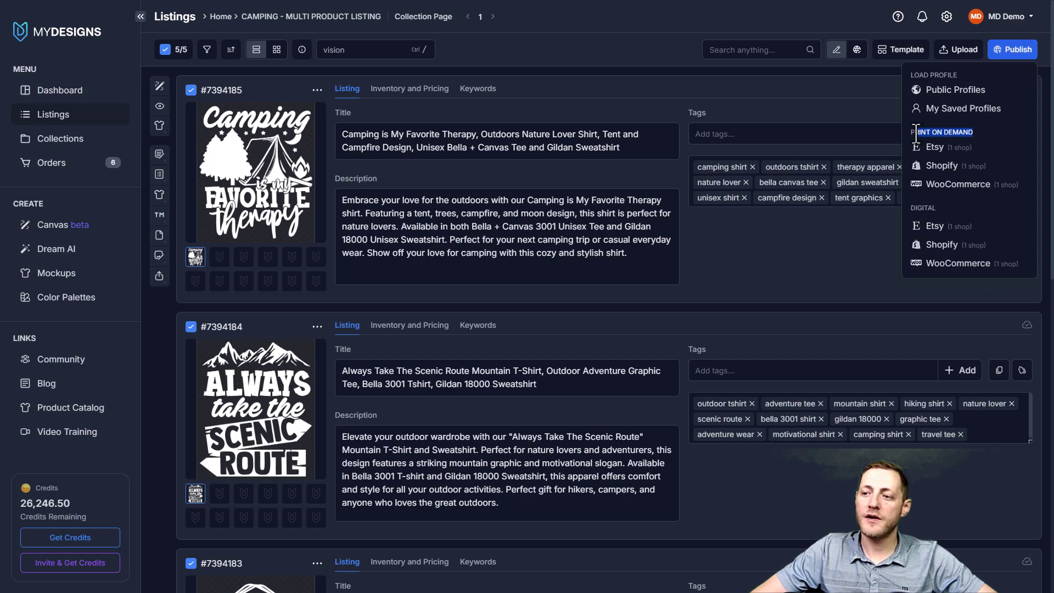
pyautogui.click(948, 153)
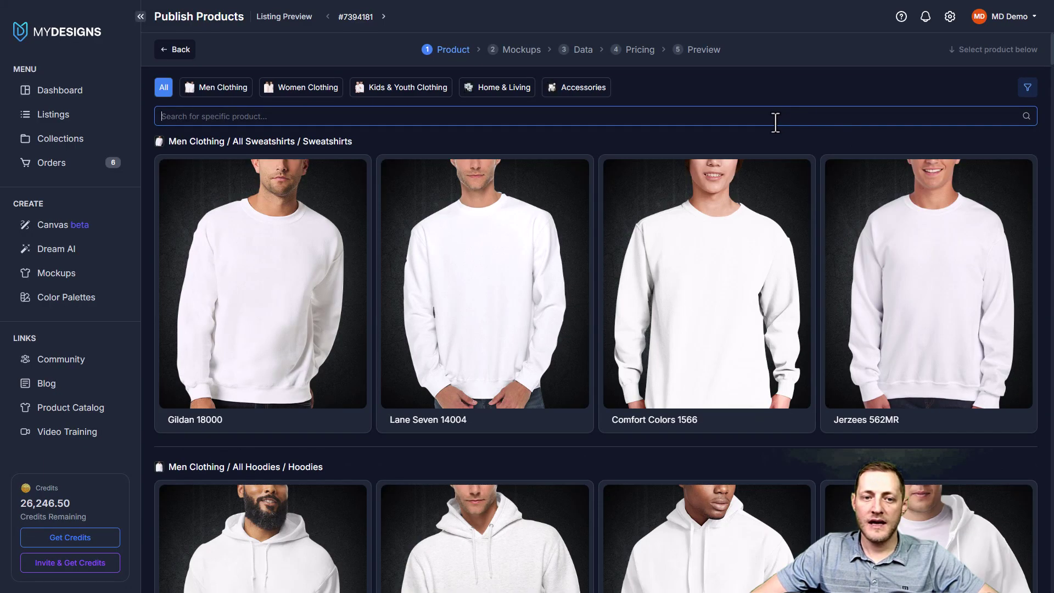
# - Search the products for "Bella" and choose the Bella 3001 with MyDesigns as the print partner
pyautogui.write('Bella')
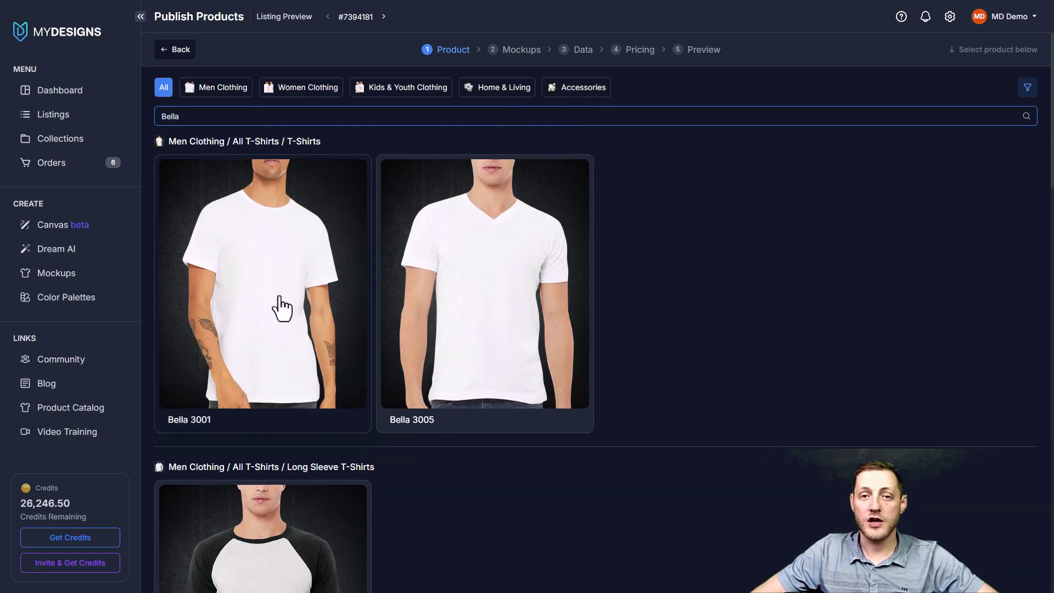
pyautogui.click(281, 309)
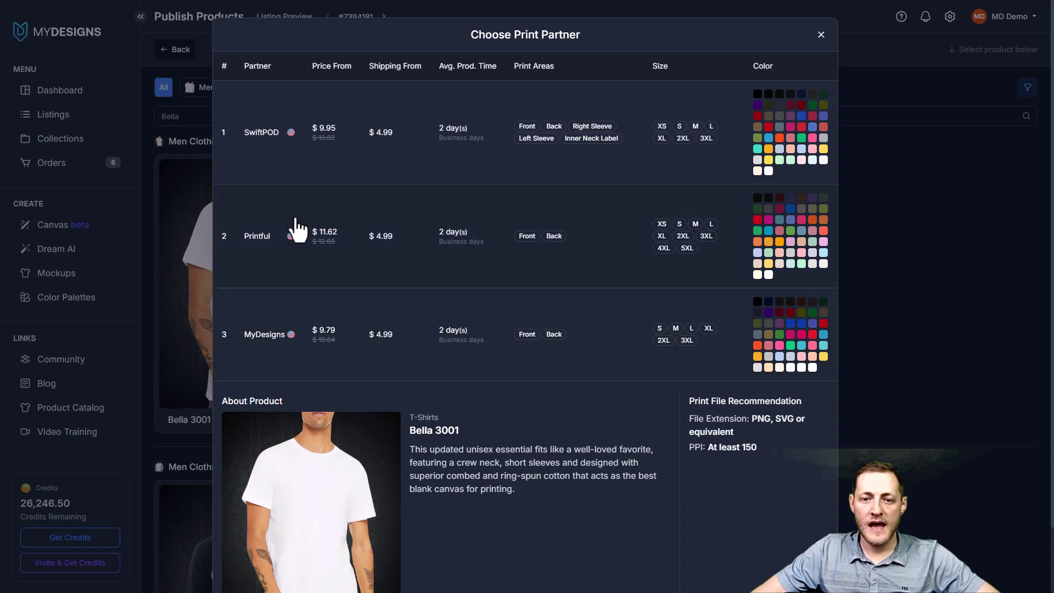
pyautogui.moveTo(343, 38); pyautogui.dragTo(600, 41)
pyautogui.click(601, 36)
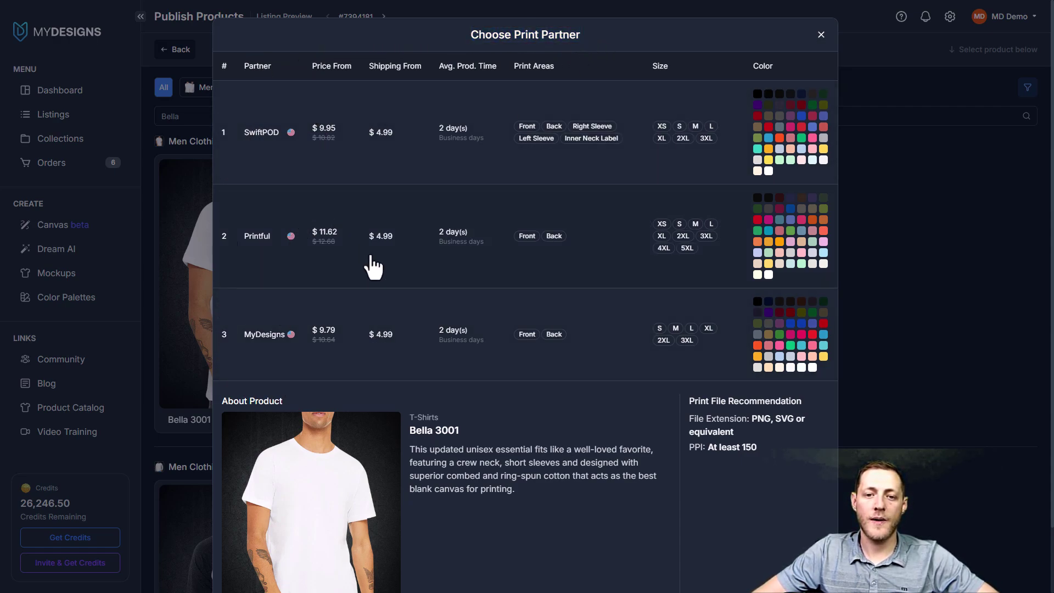
pyautogui.click(375, 336)
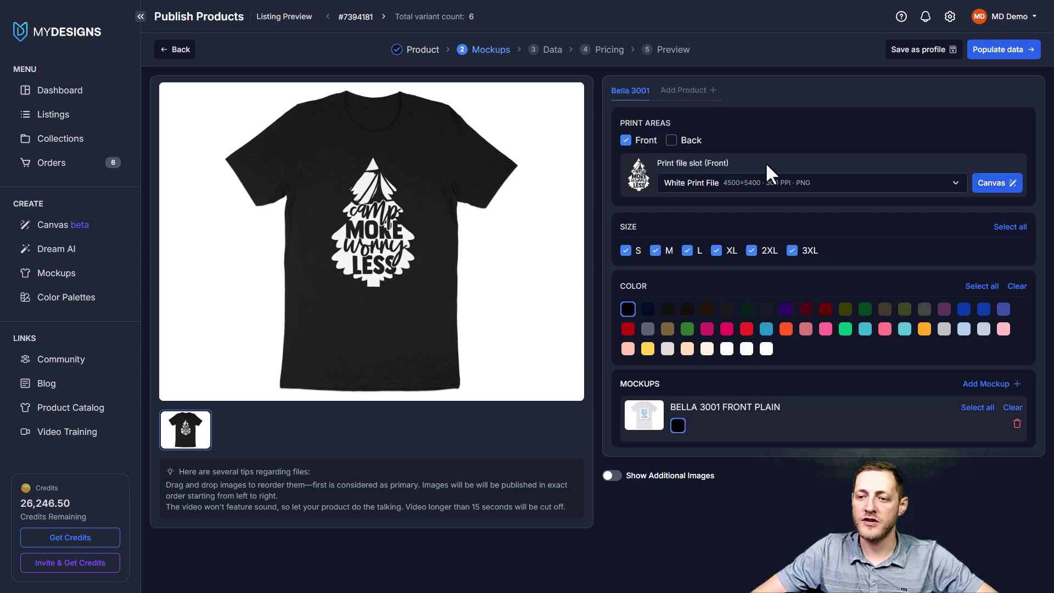
# - Use White Print File as the front print file for the Bella 3001
pyautogui.moveTo(663, 122); pyautogui.dragTo(618, 120)
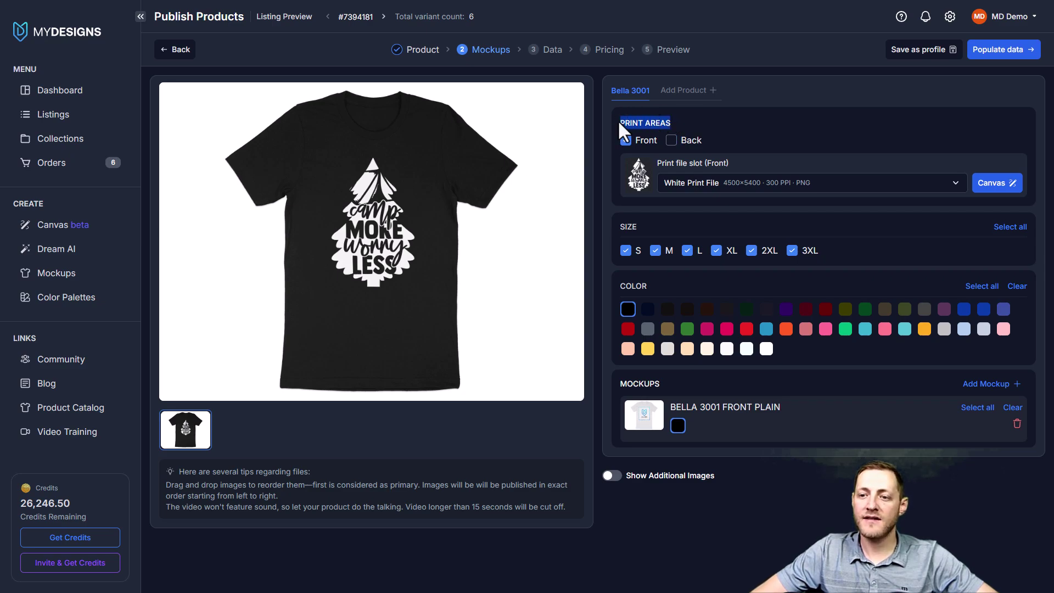
pyautogui.click(690, 119)
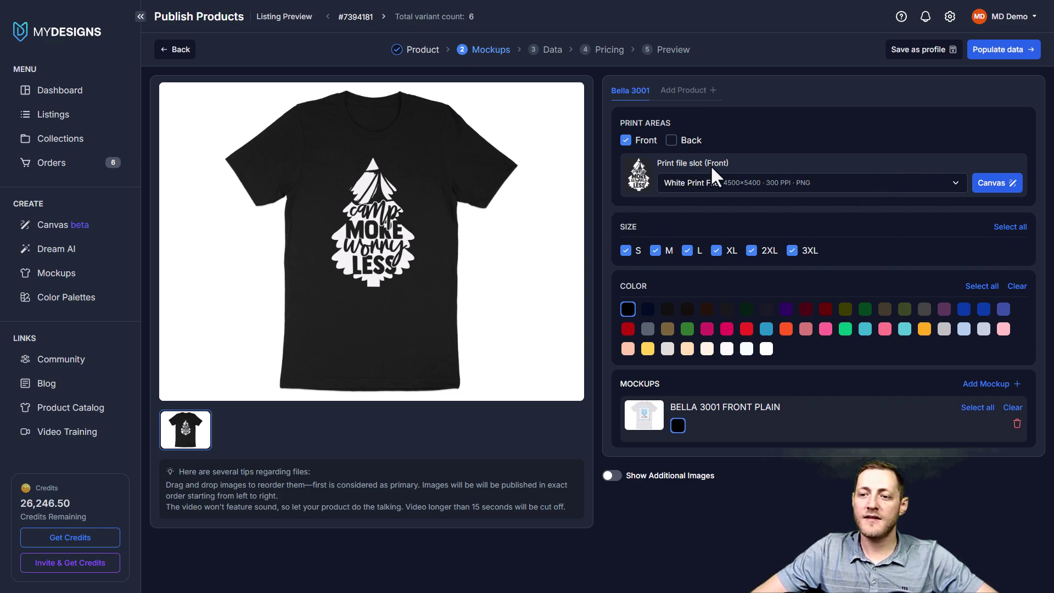
pyautogui.click(749, 184)
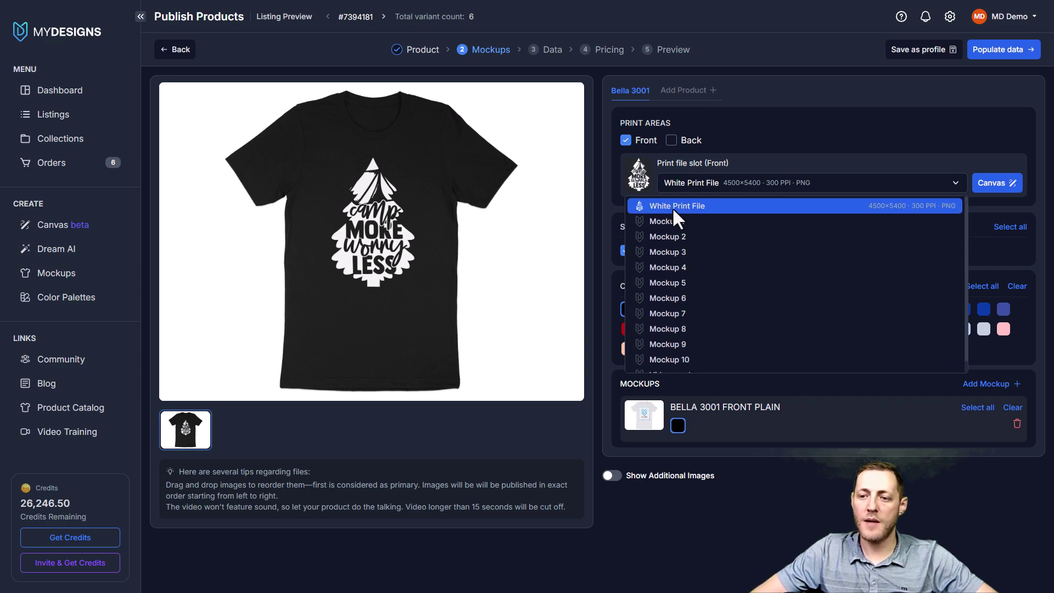
pyautogui.click(687, 206)
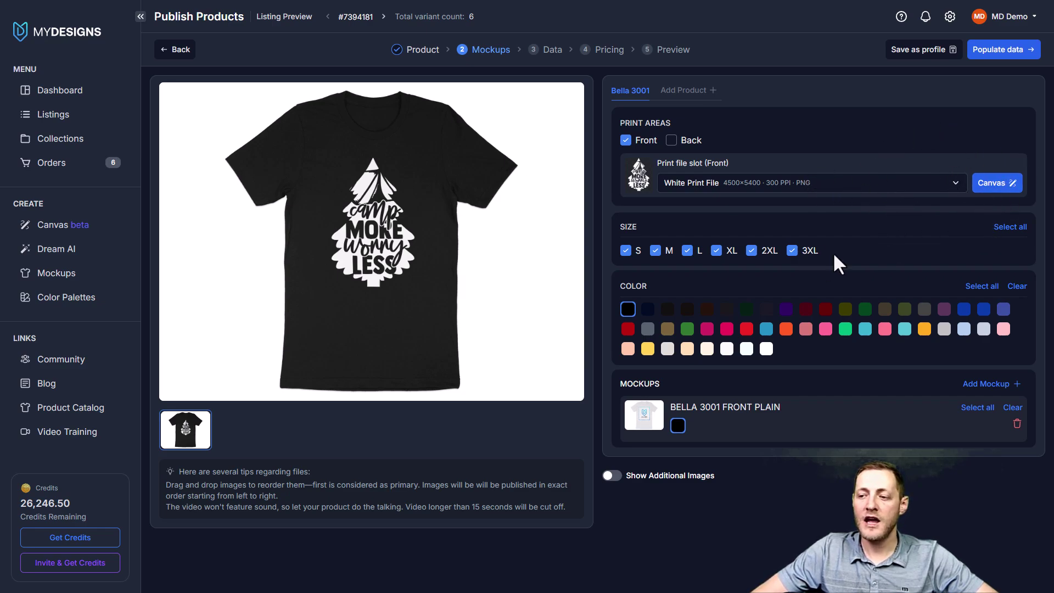
# - Open the front print in Canvas, scale the first design down and centre it horizontally near the print area's upper edge
pyautogui.click(995, 184)
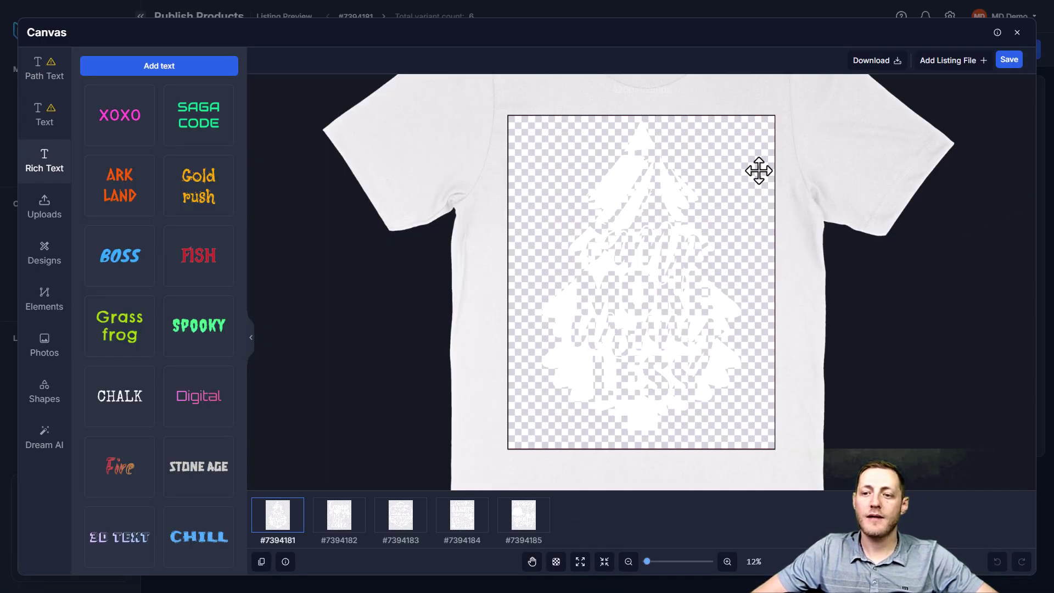
pyautogui.click(645, 286)
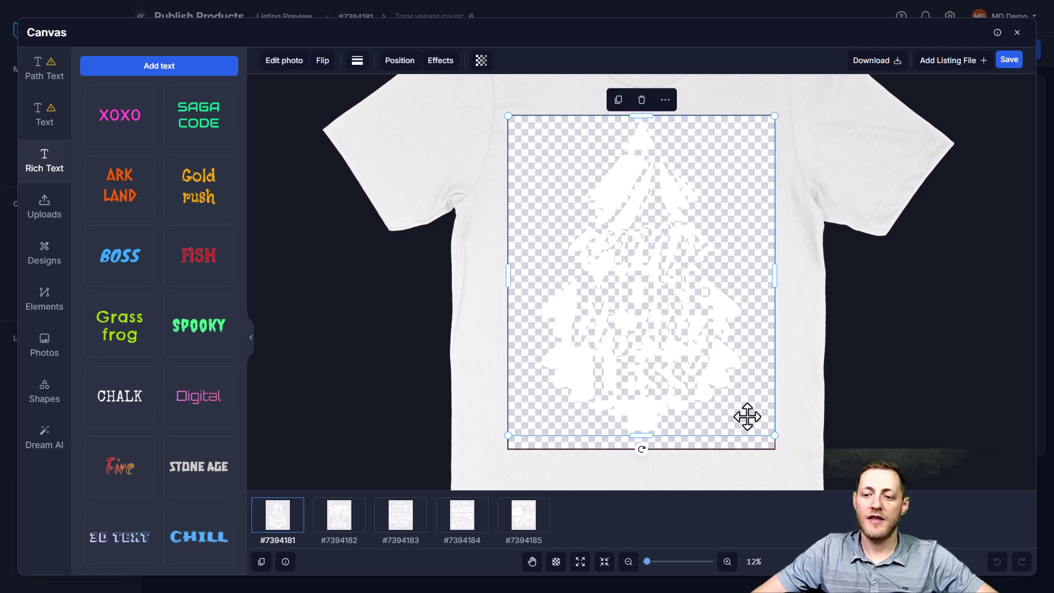
pyautogui.moveTo(774, 435); pyautogui.dragTo(722, 376)
pyautogui.moveTo(642, 308); pyautogui.dragTo(664, 316)
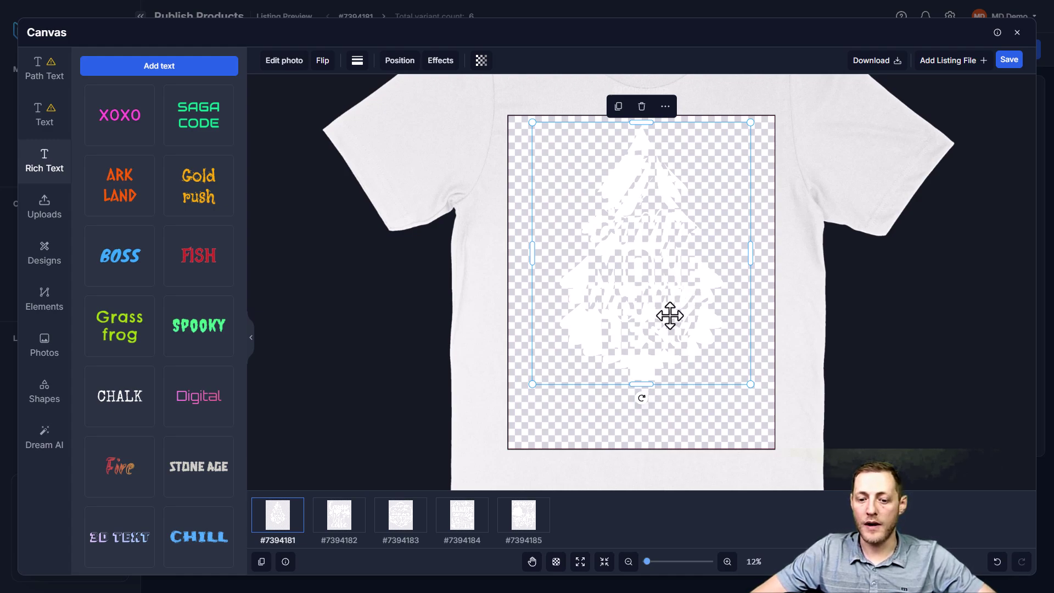
pyautogui.click(329, 423)
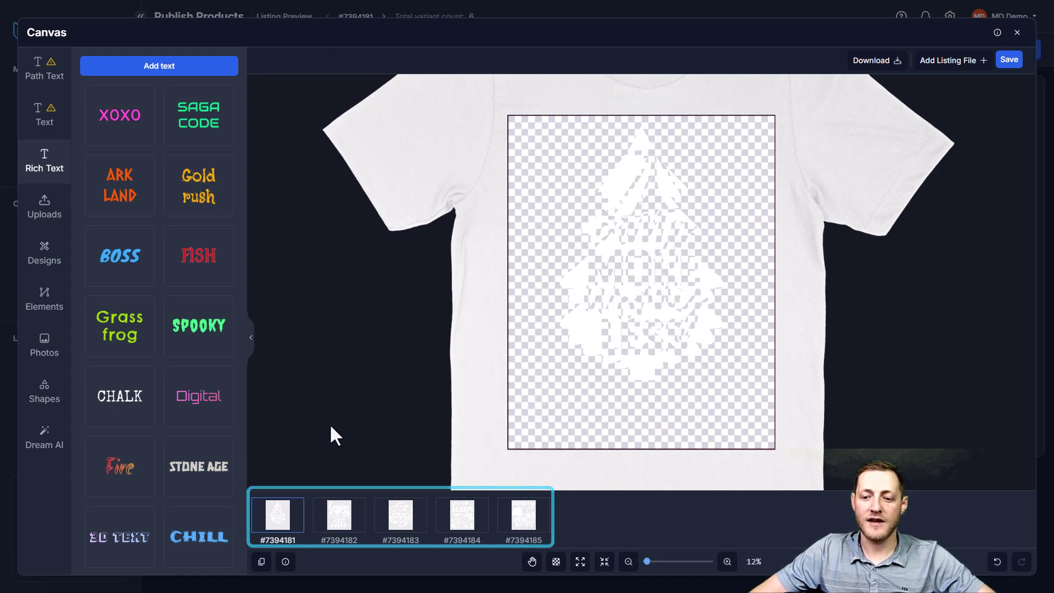
# - Inspect the print placement of the other four listings' designs, and return to the first design, #7394181
pyautogui.click(336, 517)
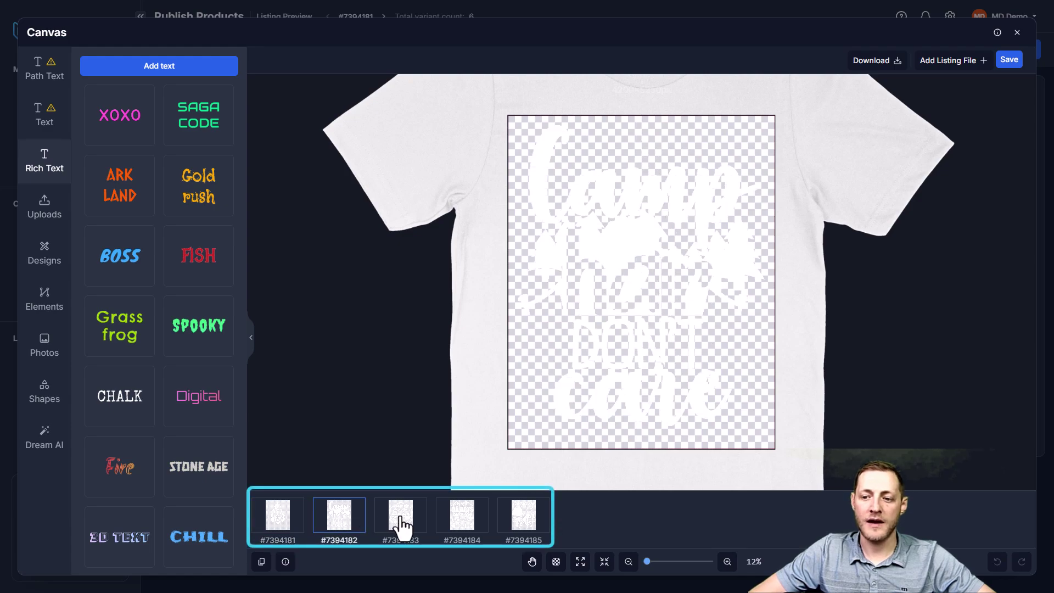
pyautogui.click(400, 522)
pyautogui.click(462, 521)
pyautogui.click(514, 524)
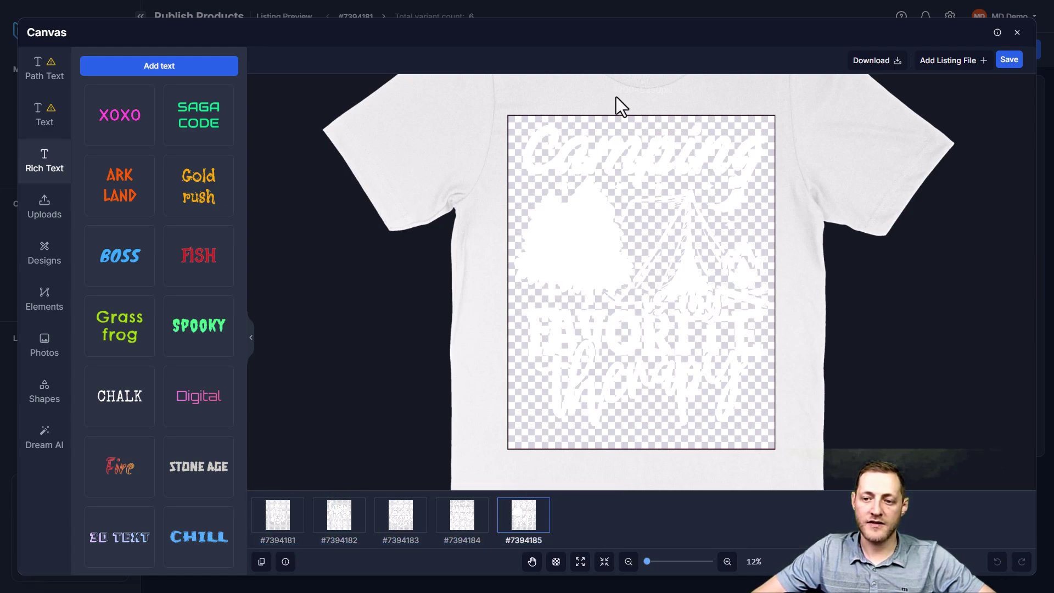
pyautogui.click(278, 519)
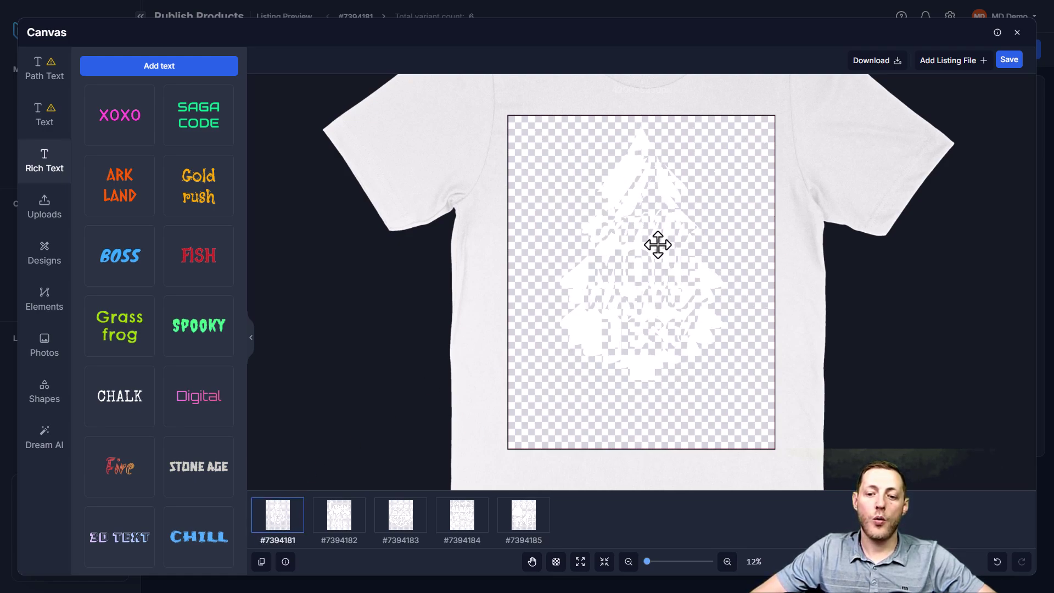
# - Sync the first design's size and position to all the other listings' designs
pyautogui.click(649, 219)
pyautogui.rightClick(639, 218)
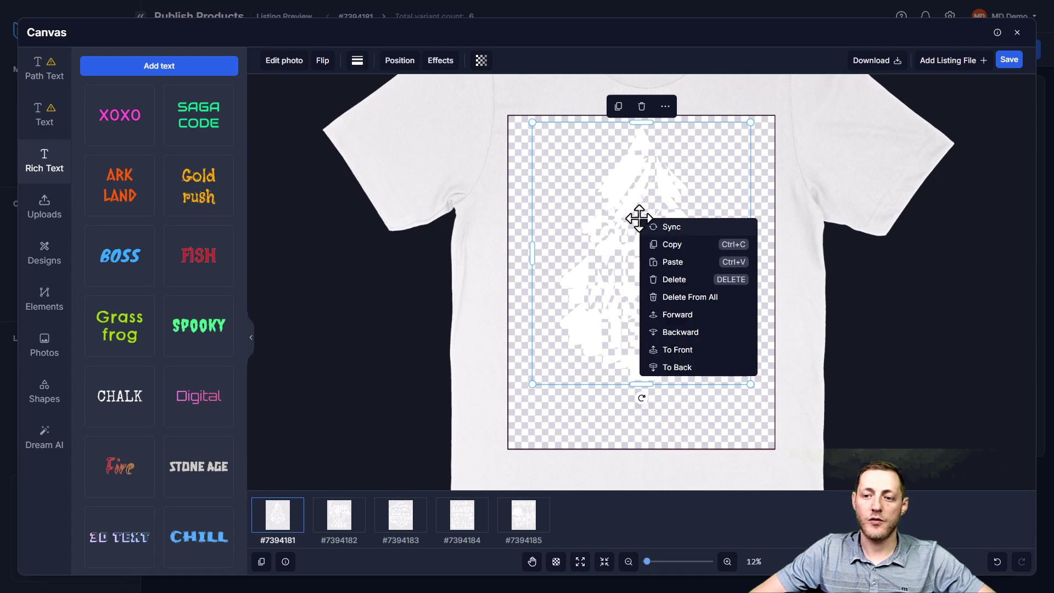
pyautogui.click(673, 227)
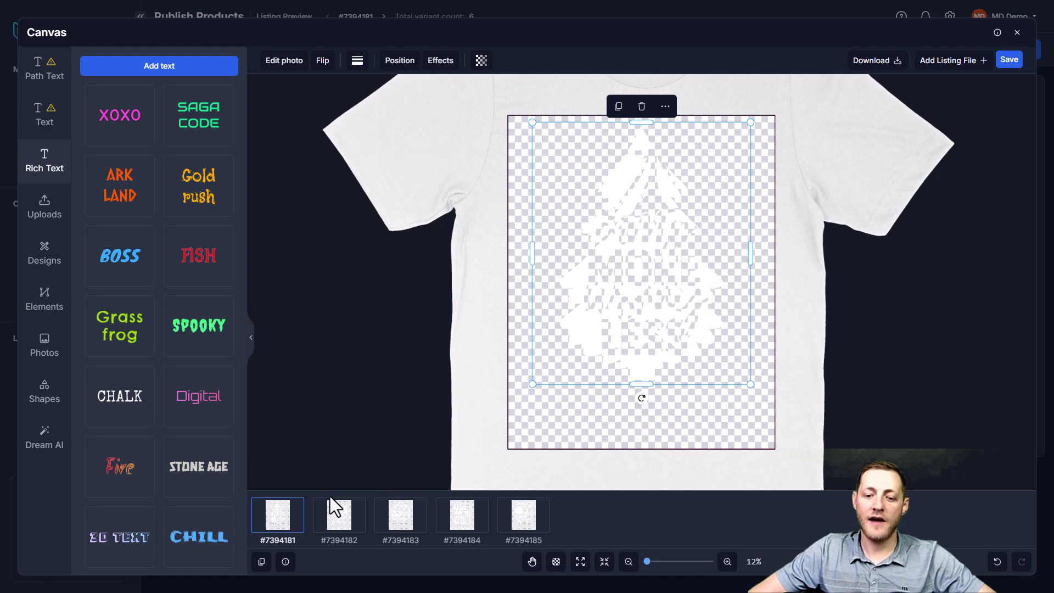
# - Check the synced print placement on listings #7394182 to #7394185 and save the Bella 3001 front print layout
pyautogui.click(336, 518)
pyautogui.click(403, 520)
pyautogui.click(461, 517)
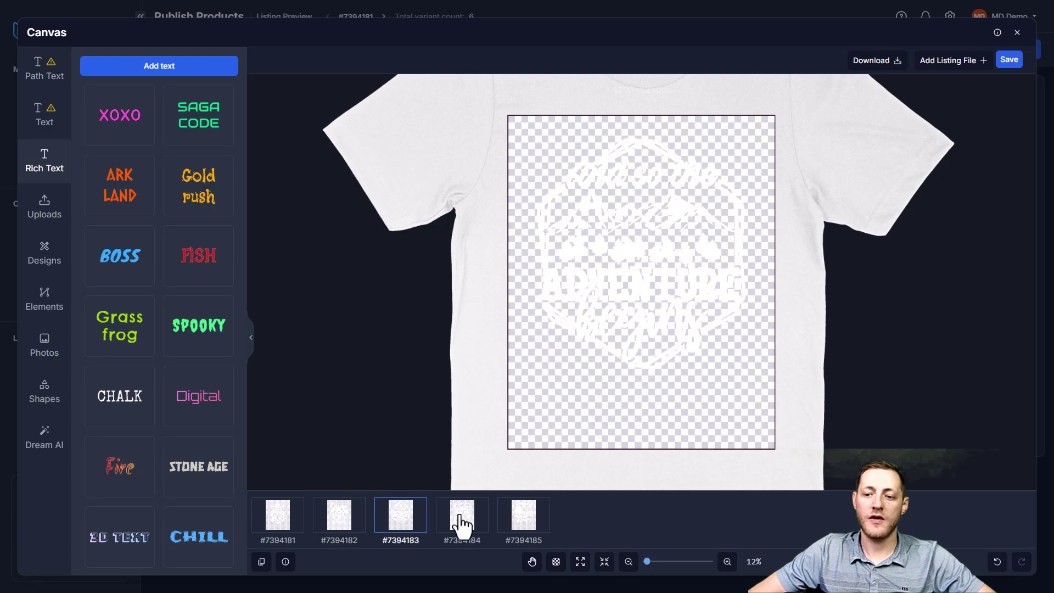
pyautogui.click(528, 521)
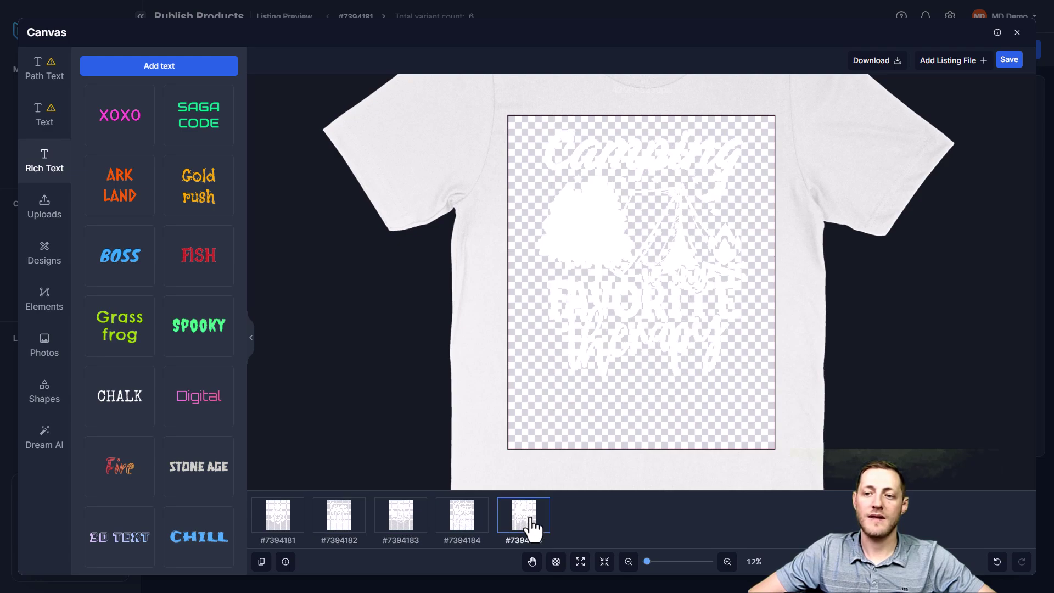
pyautogui.click(637, 148)
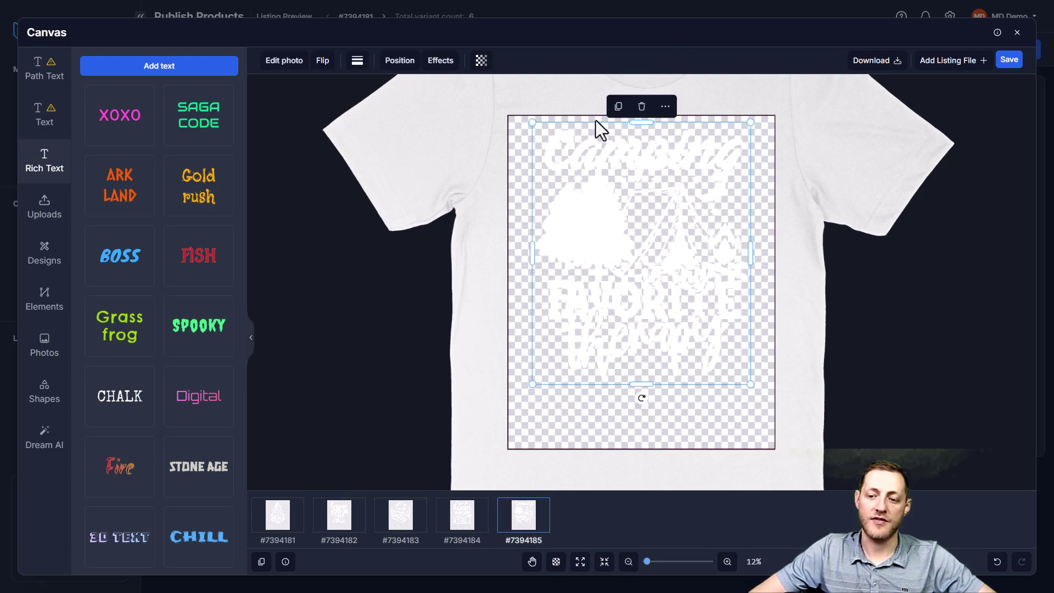
pyautogui.click(1010, 61)
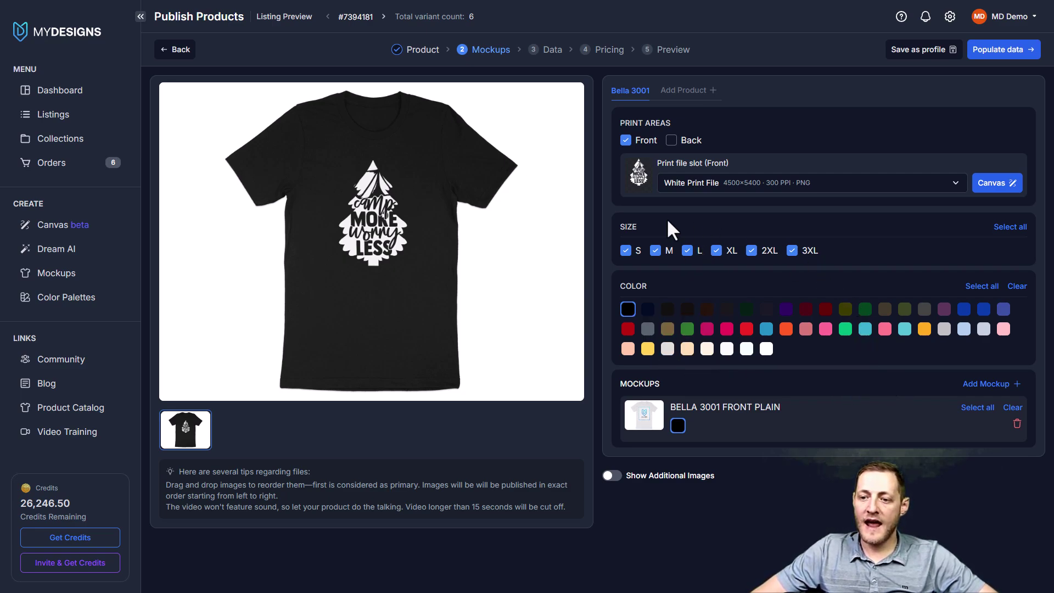
pyautogui.moveTo(641, 225); pyautogui.dragTo(608, 224)
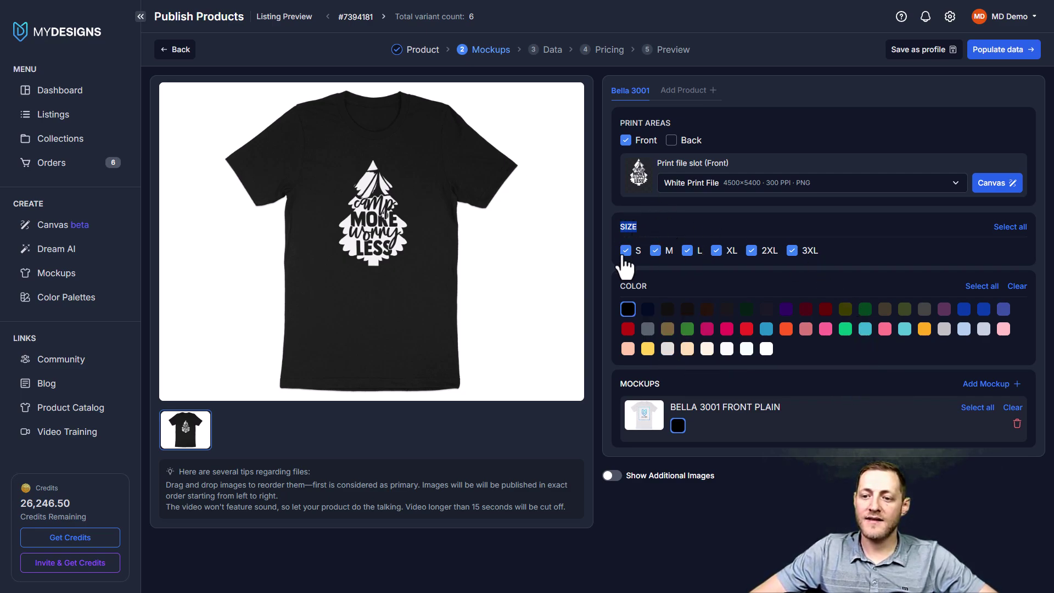
pyautogui.click(791, 251)
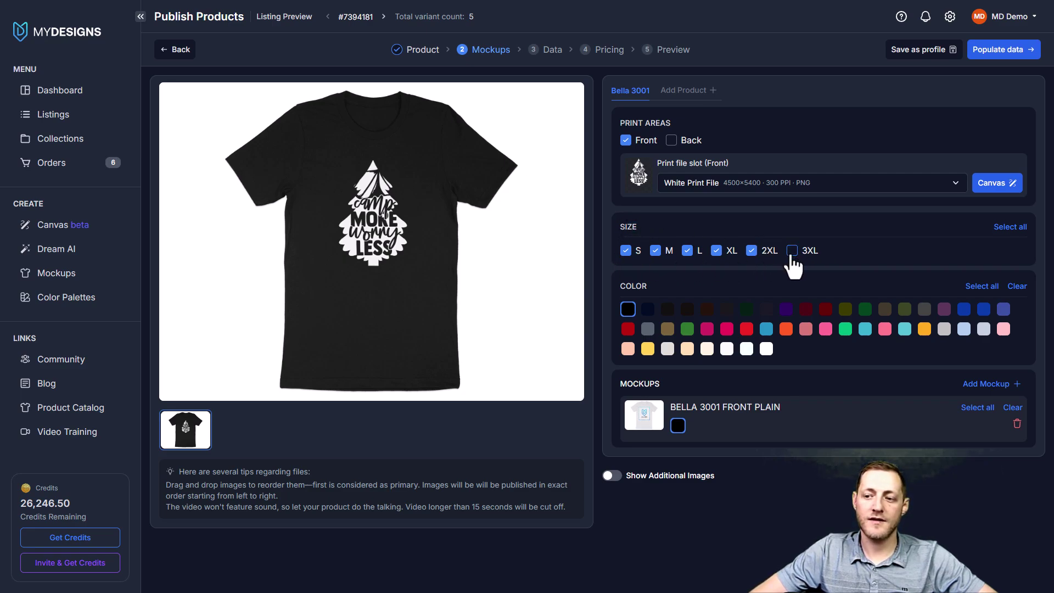
pyautogui.click(789, 251)
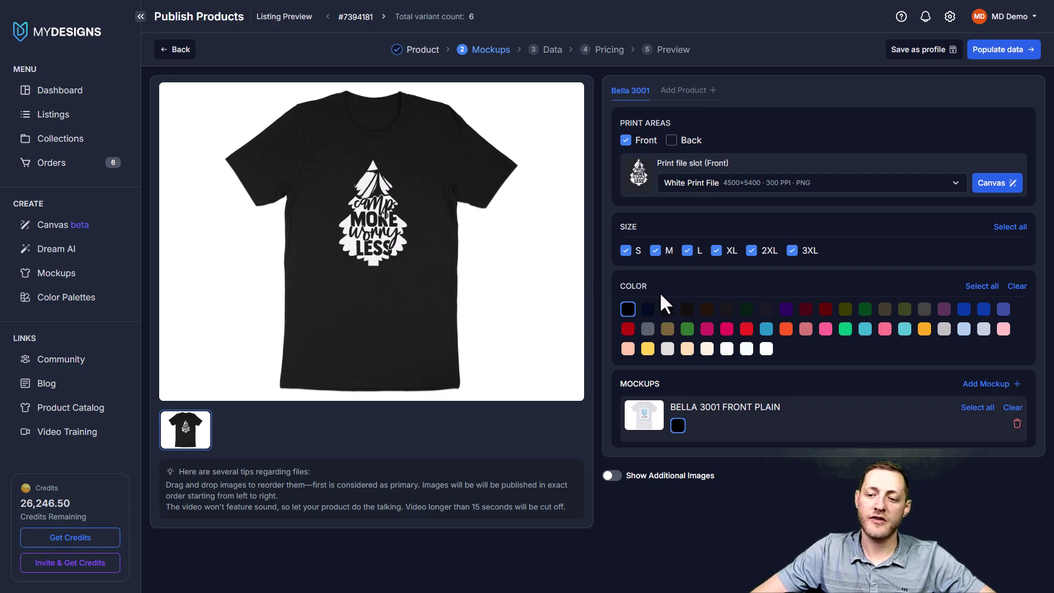
# - Add navy and maroon to the black Bella 3001 shirt's color selection
pyautogui.click(648, 311)
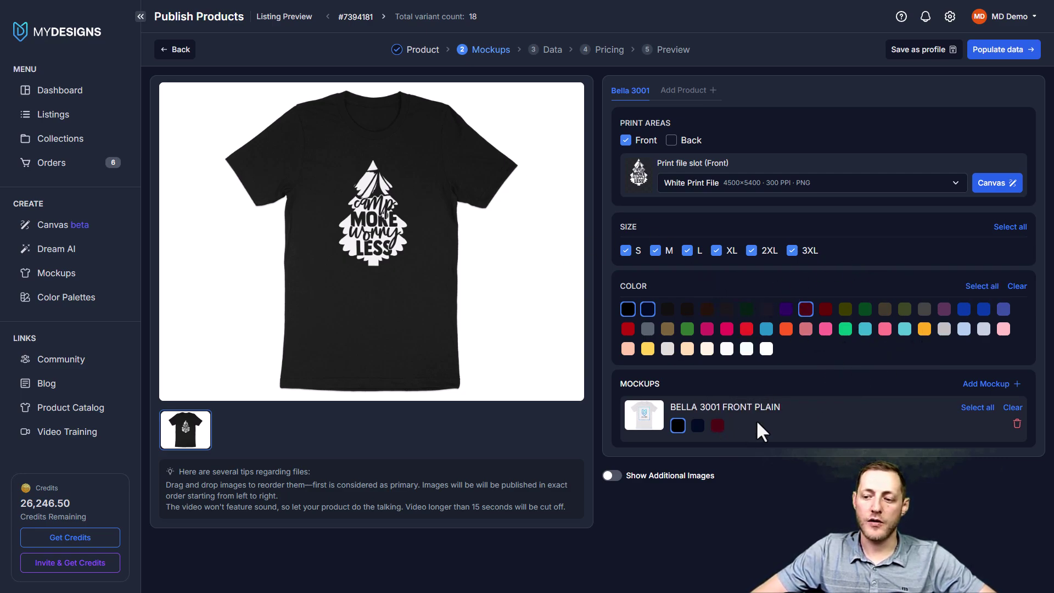
pyautogui.click(697, 379)
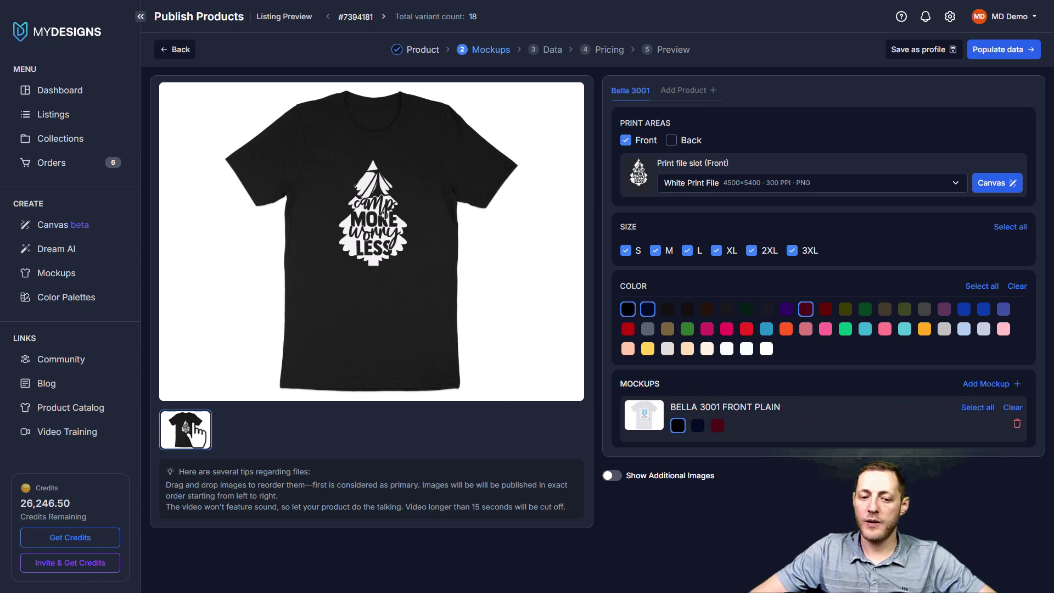
# - Add the BELLA 3001 MODEL 01 mockup in black and remove the BELLA 3001 FRONT PLAIN mockup
pyautogui.click(988, 384)
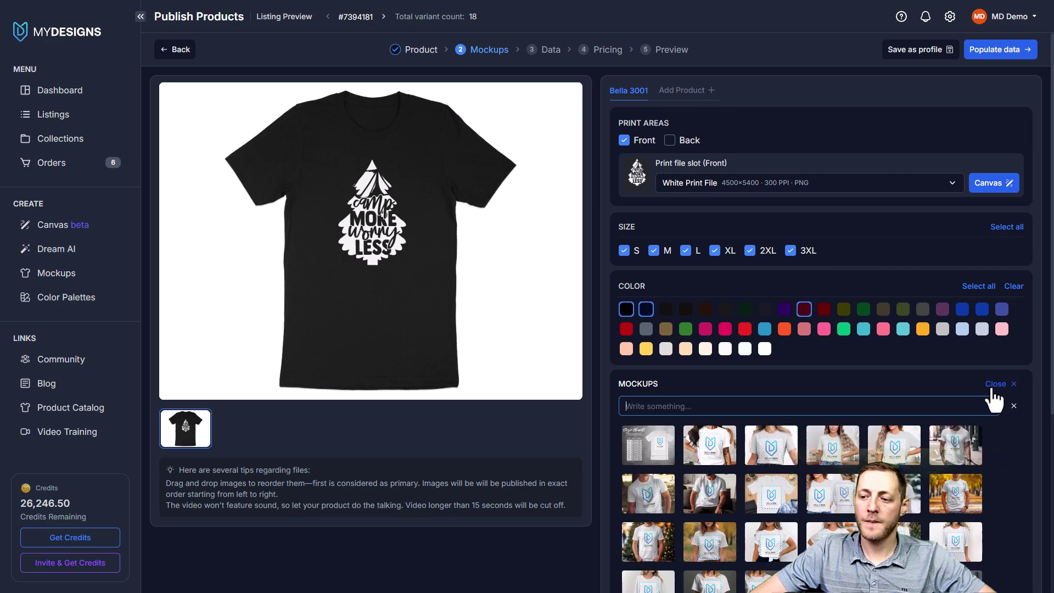
pyautogui.scroll(-3, 870, 362)
pyautogui.scroll(-1, 834, 475)
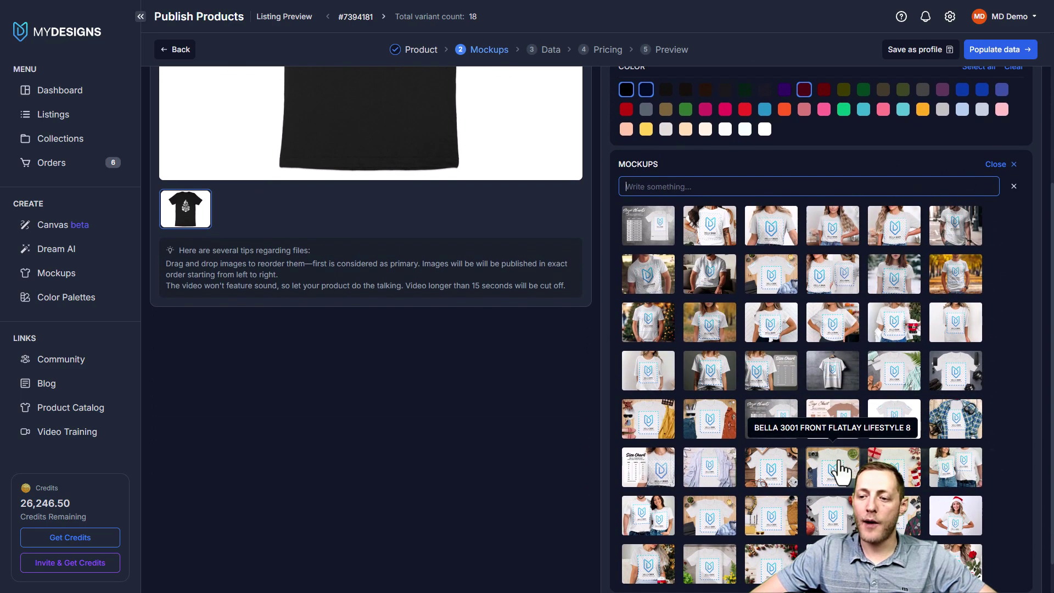
pyautogui.scroll(4, 666, 423)
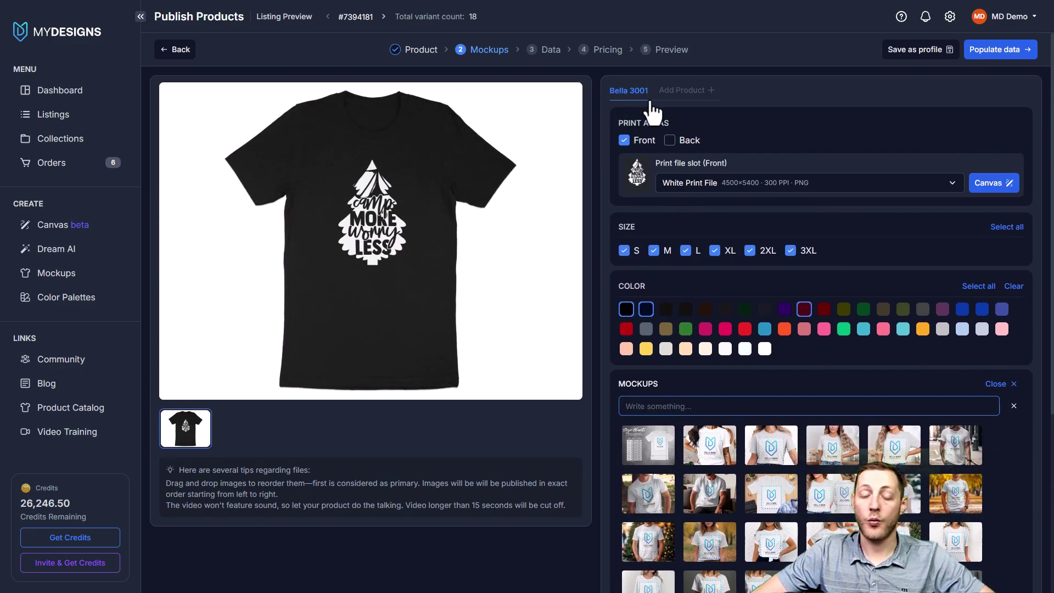
pyautogui.scroll(-2, 779, 319)
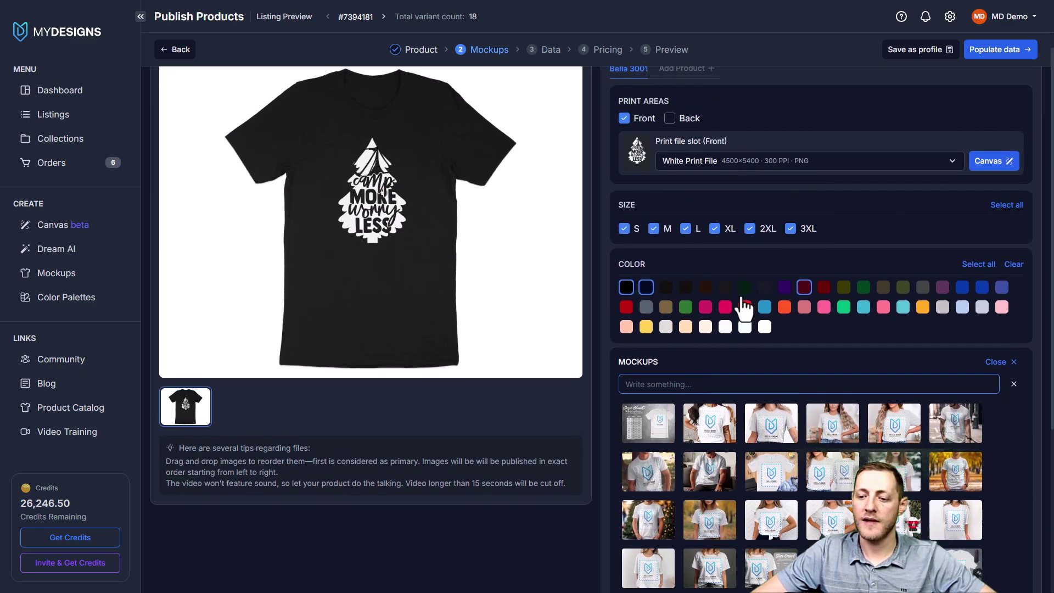
pyautogui.click(714, 334)
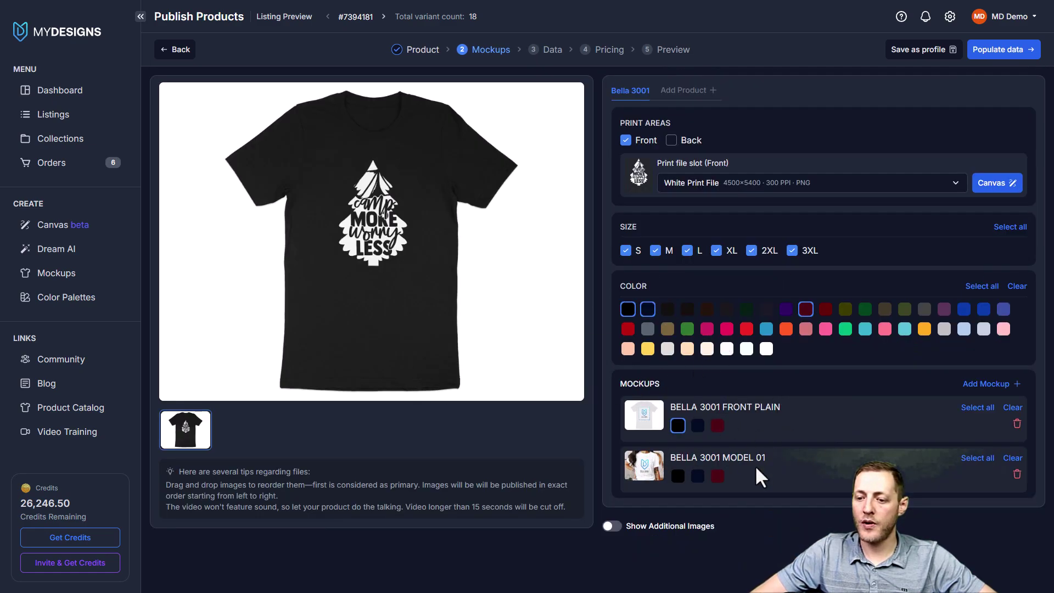
pyautogui.click(678, 477)
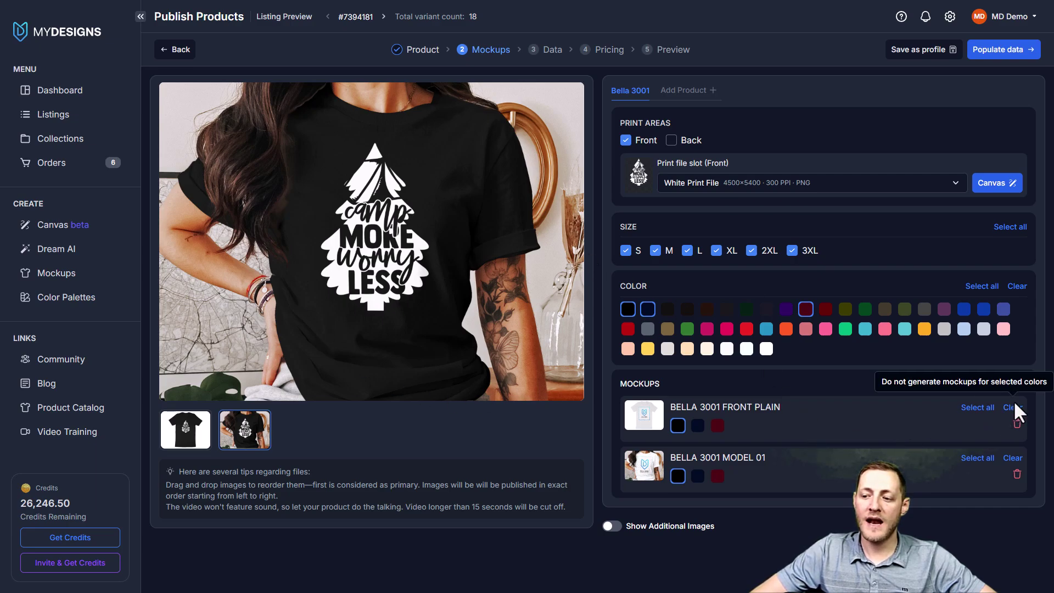
pyautogui.click(1016, 426)
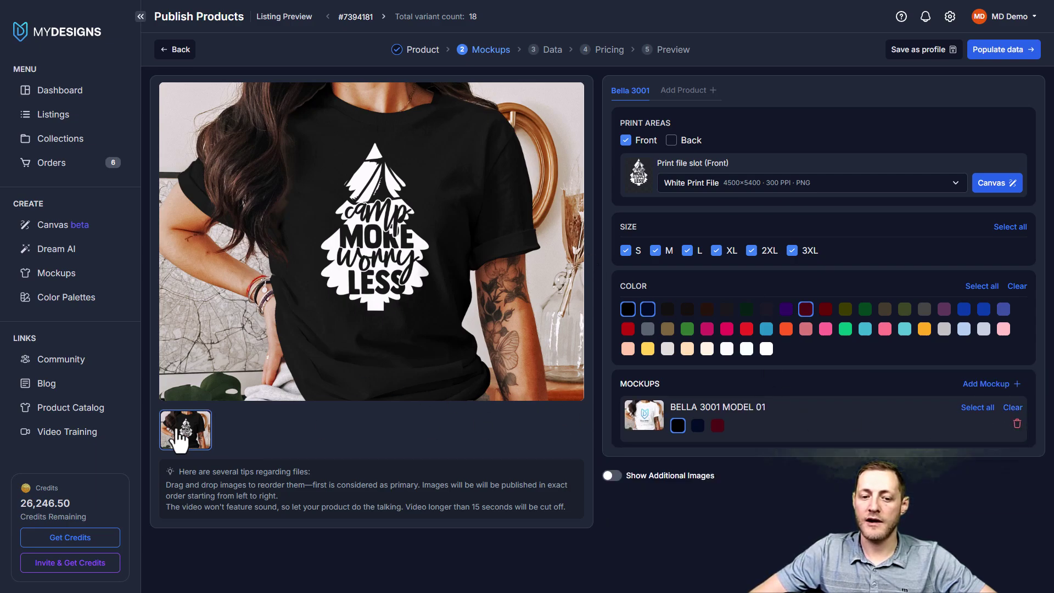
# - Add the BELLA 3001 MODEL AI 2 mockup and generate it in navy
pyautogui.click(992, 384)
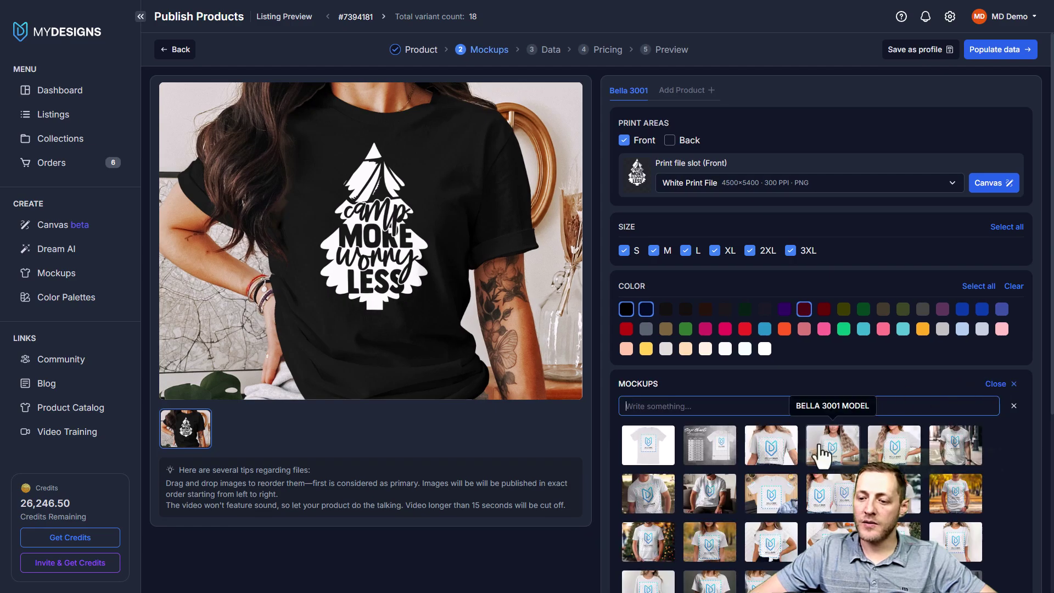
pyautogui.click(650, 491)
pyautogui.click(698, 476)
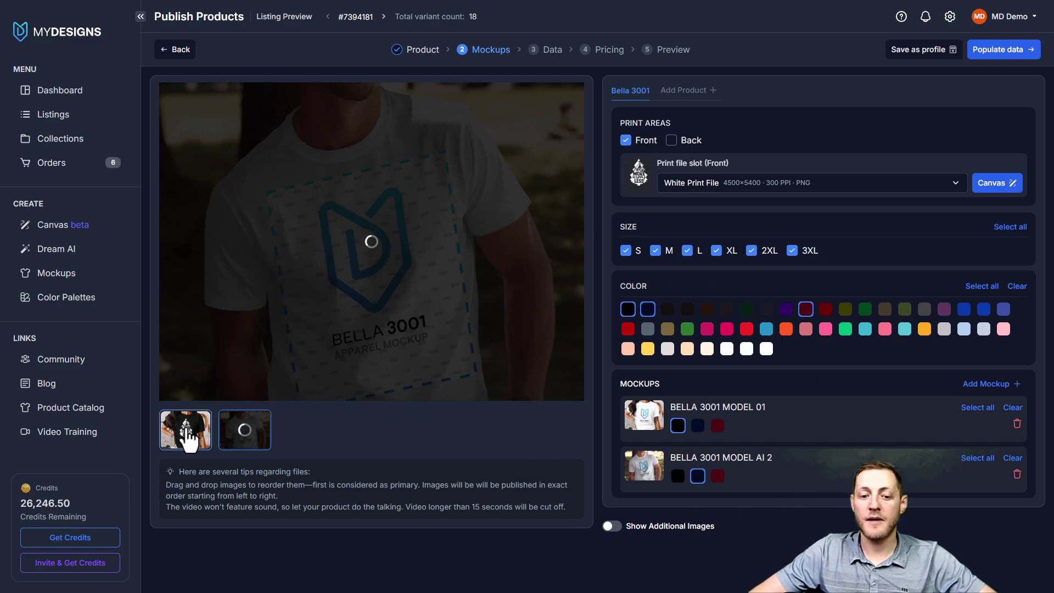
# - Add the BELLA 3001 MODEL 2 mockup and generate it in maroon
pyautogui.click(987, 386)
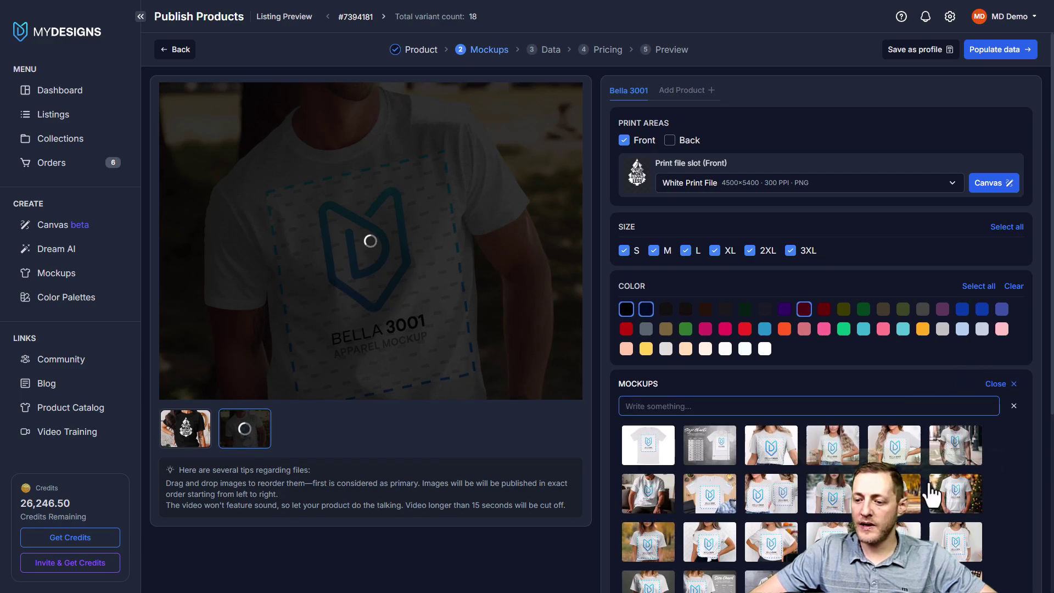
pyautogui.scroll(-1, 936, 530)
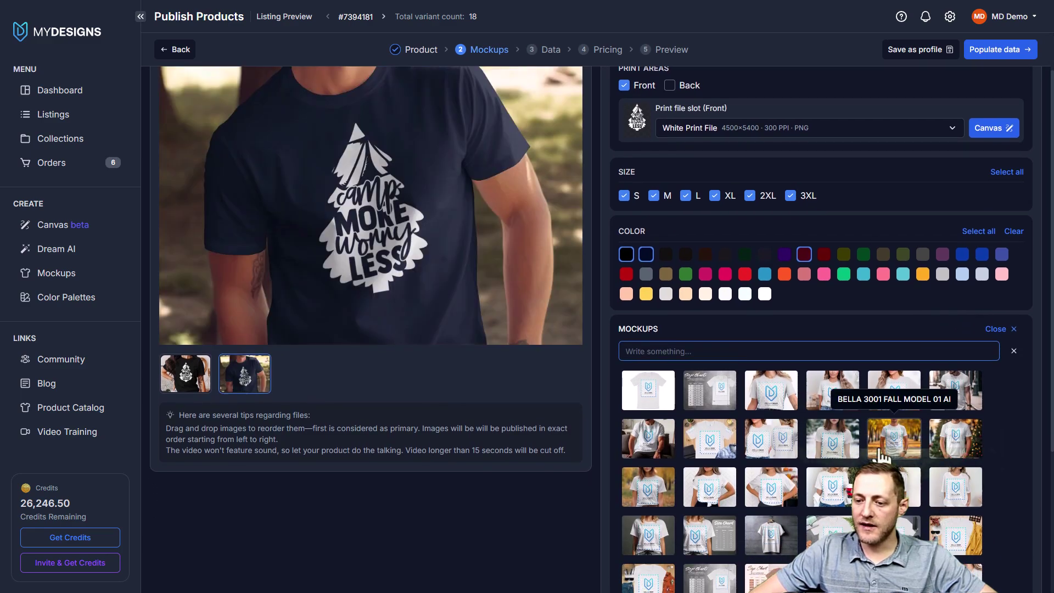
pyautogui.click(784, 408)
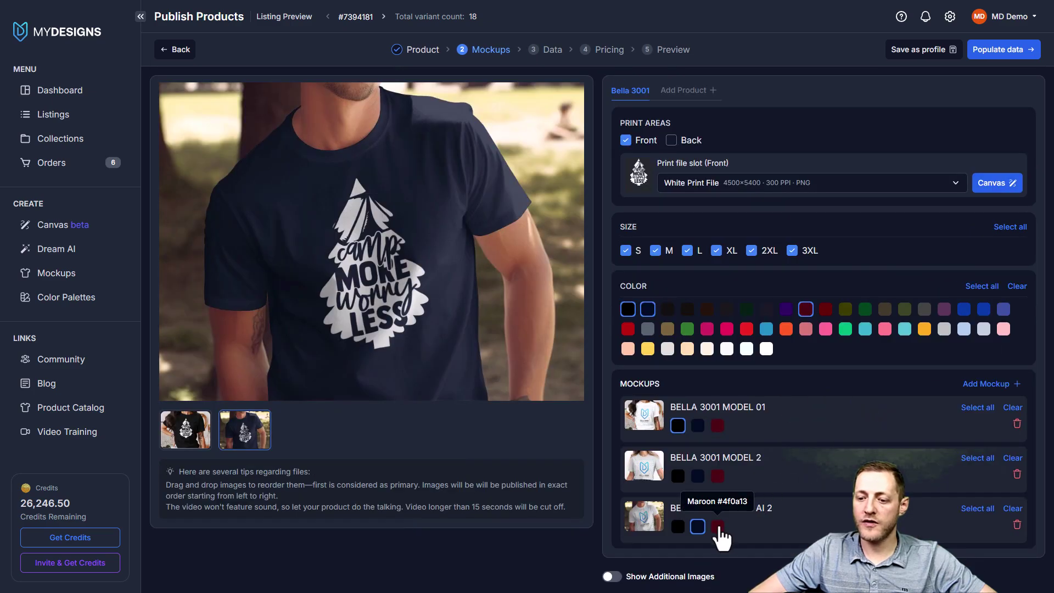
pyautogui.click(717, 476)
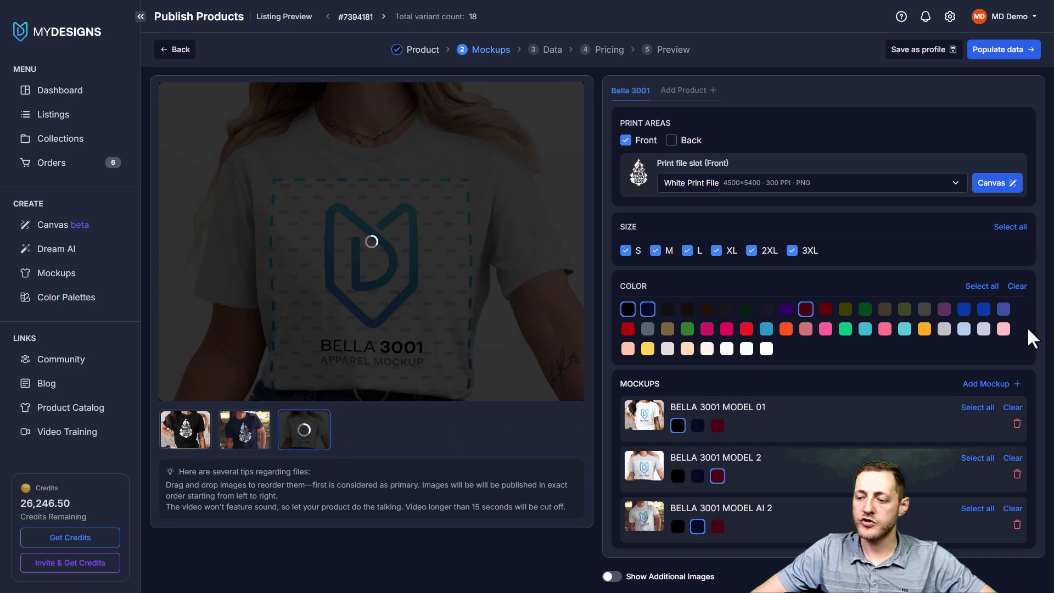
# - Add the BELLA_3001_SIZE_CHART mockup and generate it in black
pyautogui.click(983, 386)
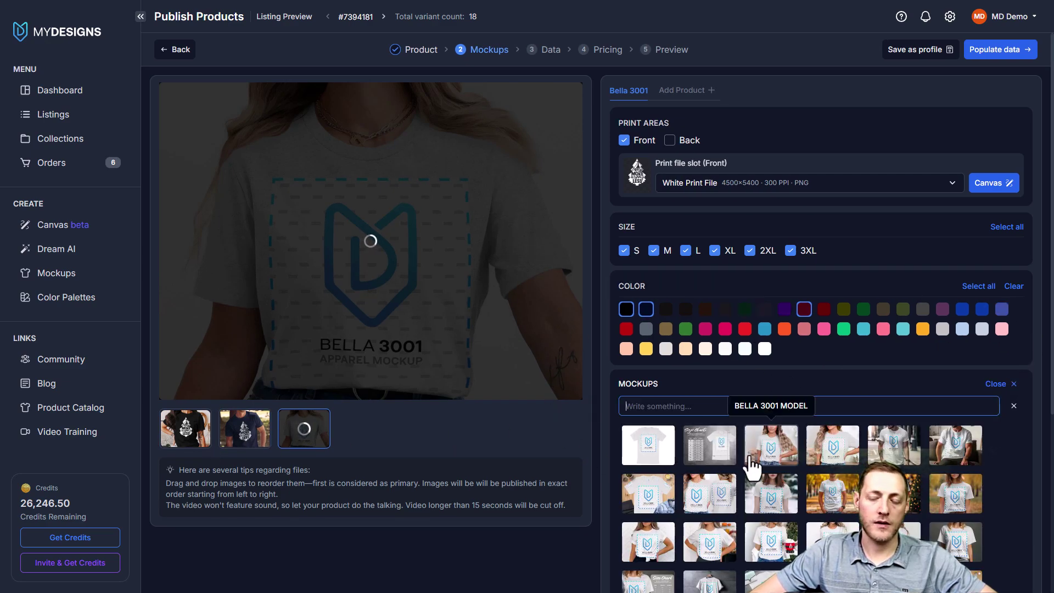
pyautogui.click(714, 444)
pyautogui.scroll(-1, 735, 472)
pyautogui.click(676, 531)
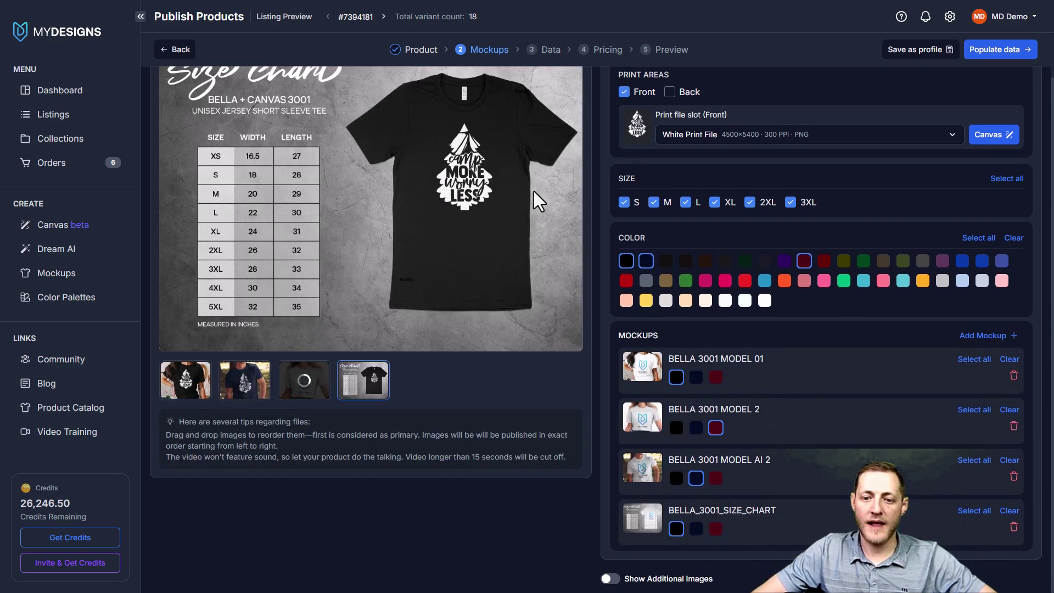
# - Search for "Gil" and add the Gildan 18000 sweatshirt as a second product with MyDesigns as its print partner
pyautogui.scroll(1, 505, 351)
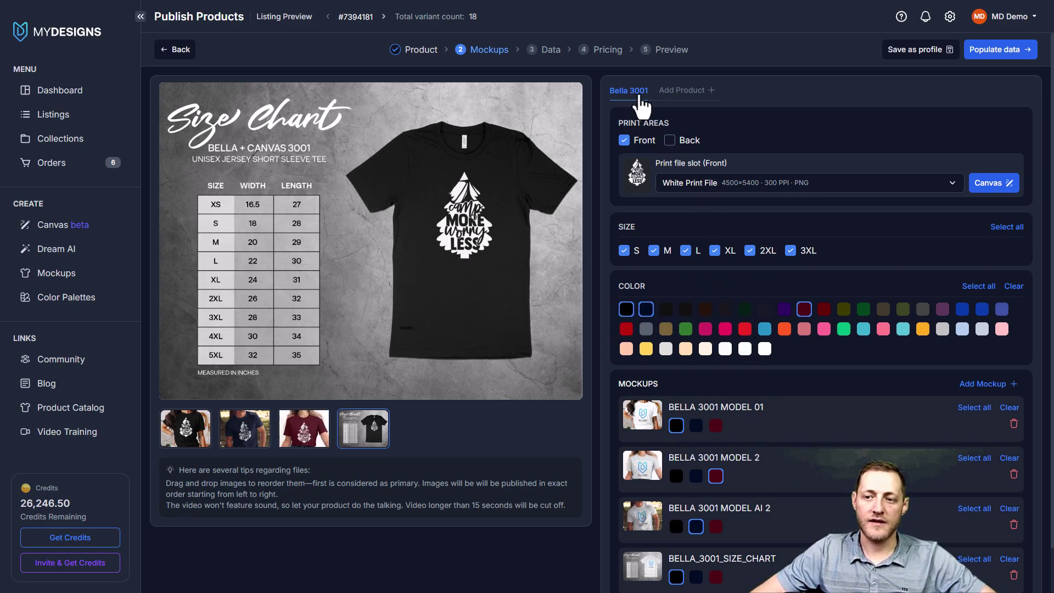
pyautogui.click(681, 91)
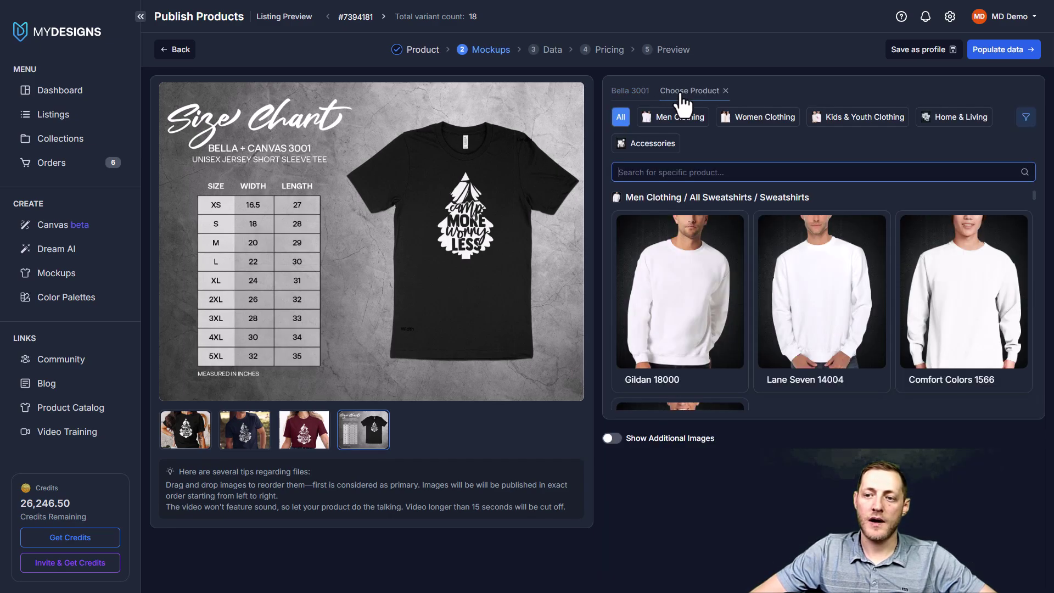
pyautogui.write('Gil')
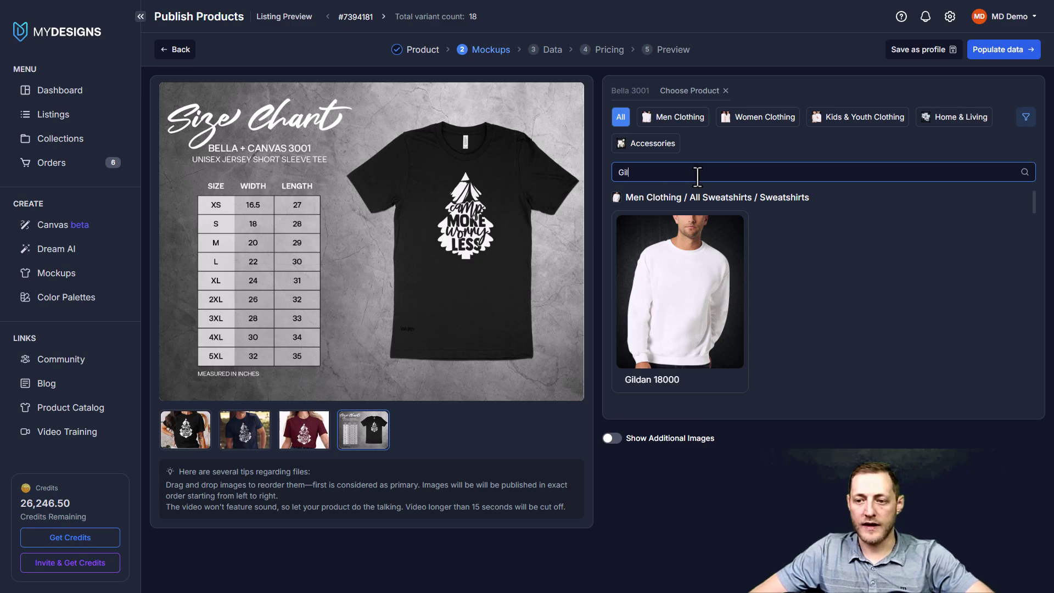
pyautogui.click(684, 343)
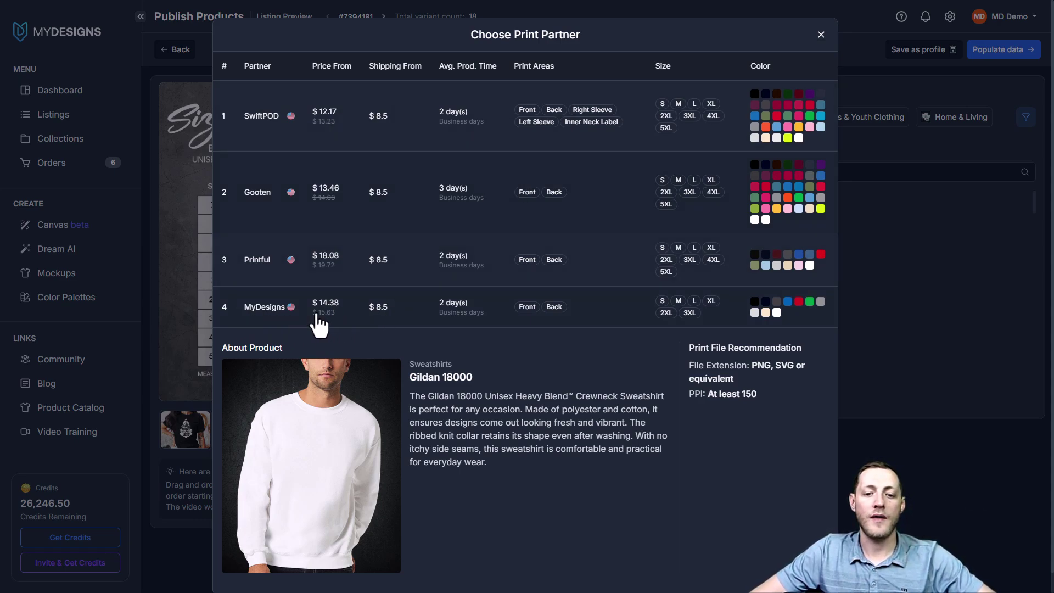
pyautogui.click(274, 311)
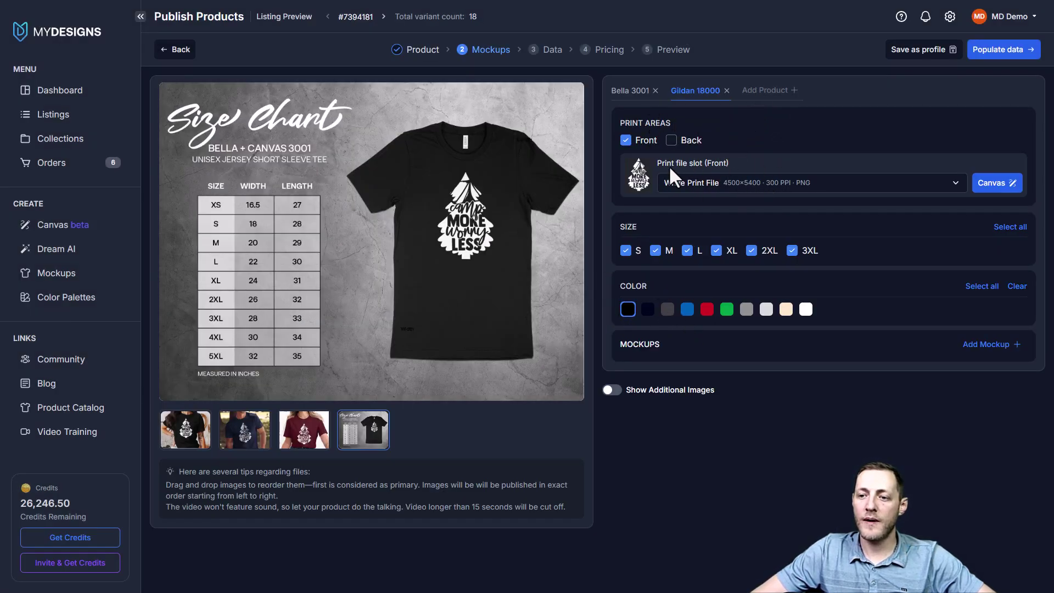
# - Open the Gildan 18000 front print in Canvas, scale the first design down and centre it horizontally near the print area's upper edge
pyautogui.click(992, 184)
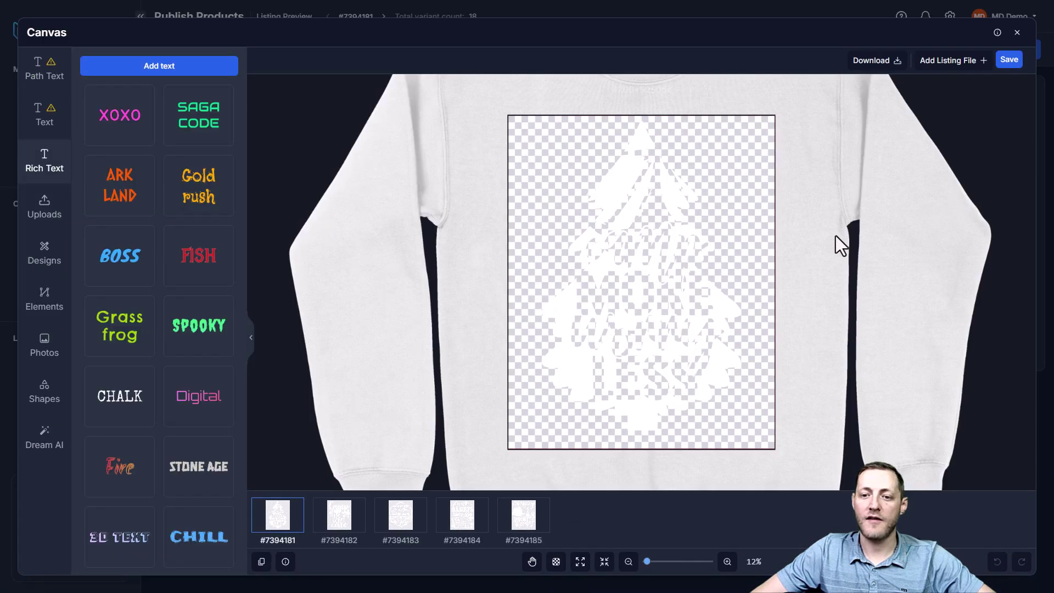
pyautogui.click(661, 253)
pyautogui.moveTo(774, 447); pyautogui.dragTo(732, 392)
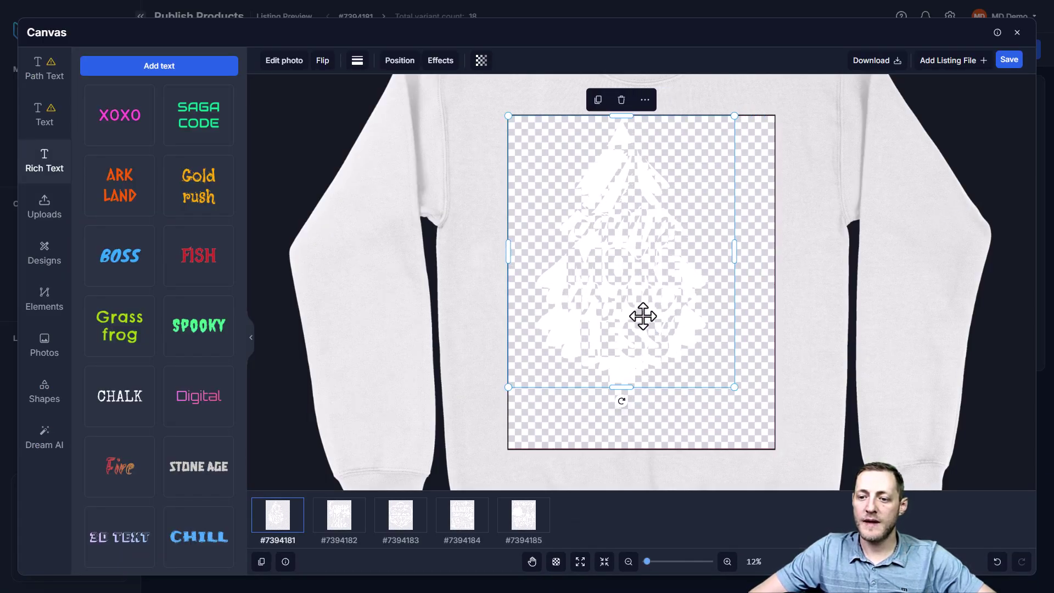
pyautogui.moveTo(642, 315); pyautogui.dragTo(663, 323)
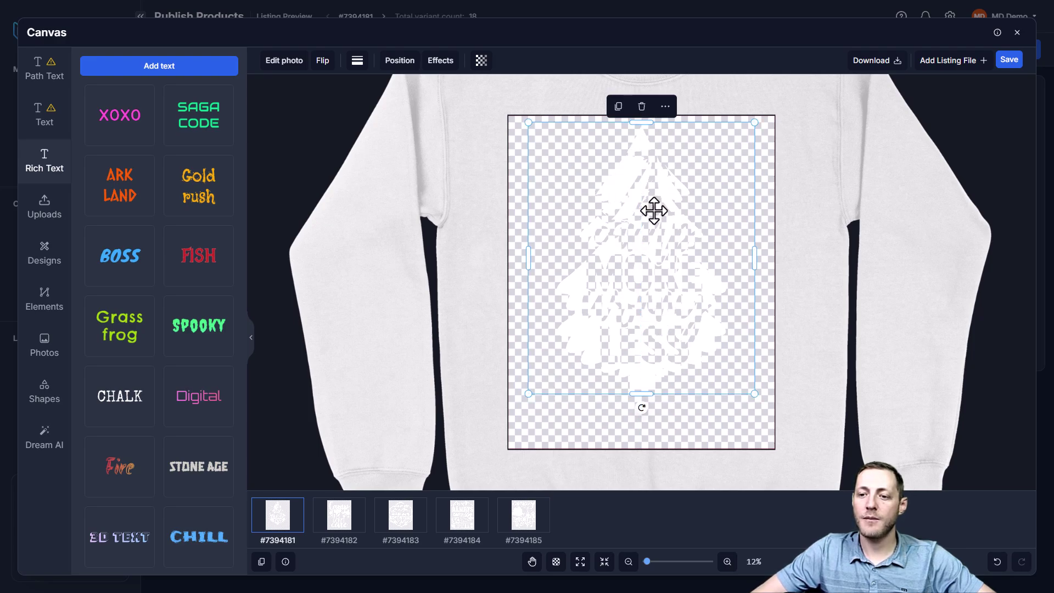
# - Sync the first sweatshirt design's size and position to the other listings, and check the placement on each before returning to #7394181
pyautogui.rightClick(646, 211)
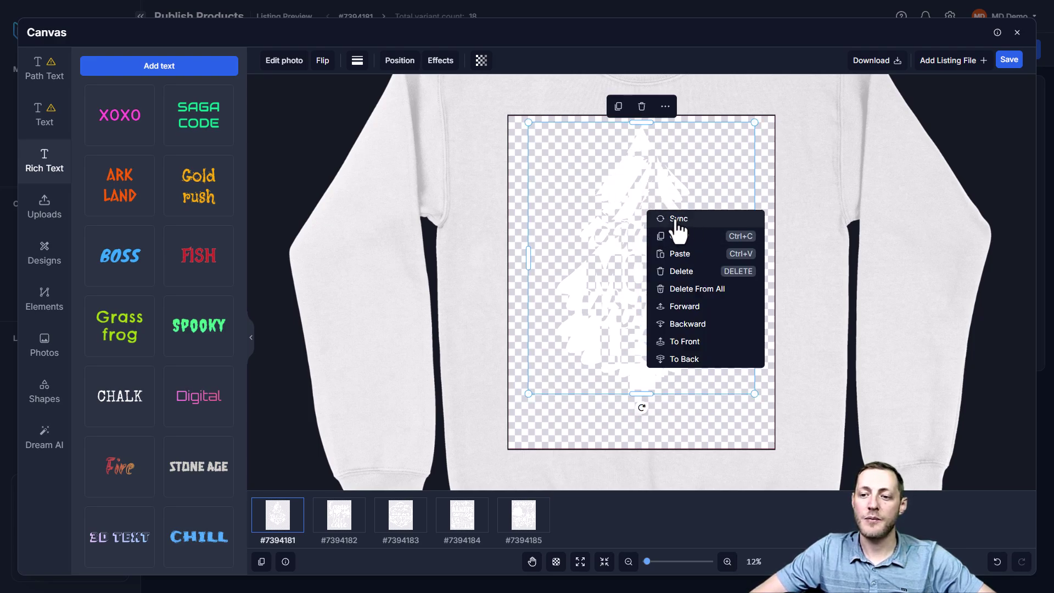
pyautogui.click(677, 219)
pyautogui.rightClick(625, 206)
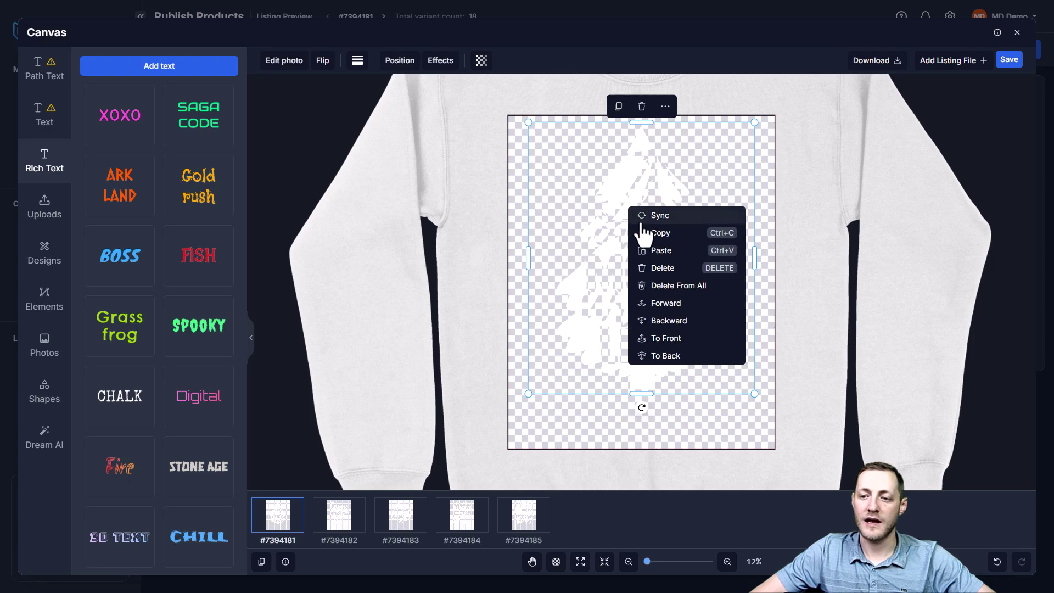
pyautogui.click(637, 215)
pyautogui.click(361, 513)
pyautogui.click(396, 514)
pyautogui.click(460, 516)
pyautogui.click(527, 518)
pyautogui.click(340, 513)
pyautogui.click(296, 513)
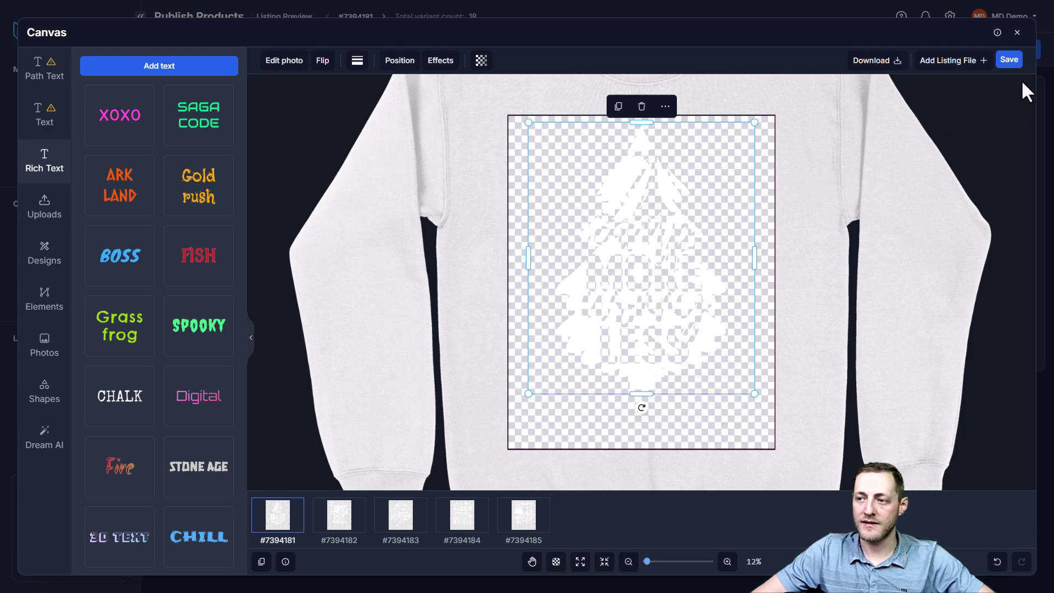
# - Save the synced sweatshirt print placement and add Navy and Red to the Gildan 18000 product colors
pyautogui.click(1018, 60)
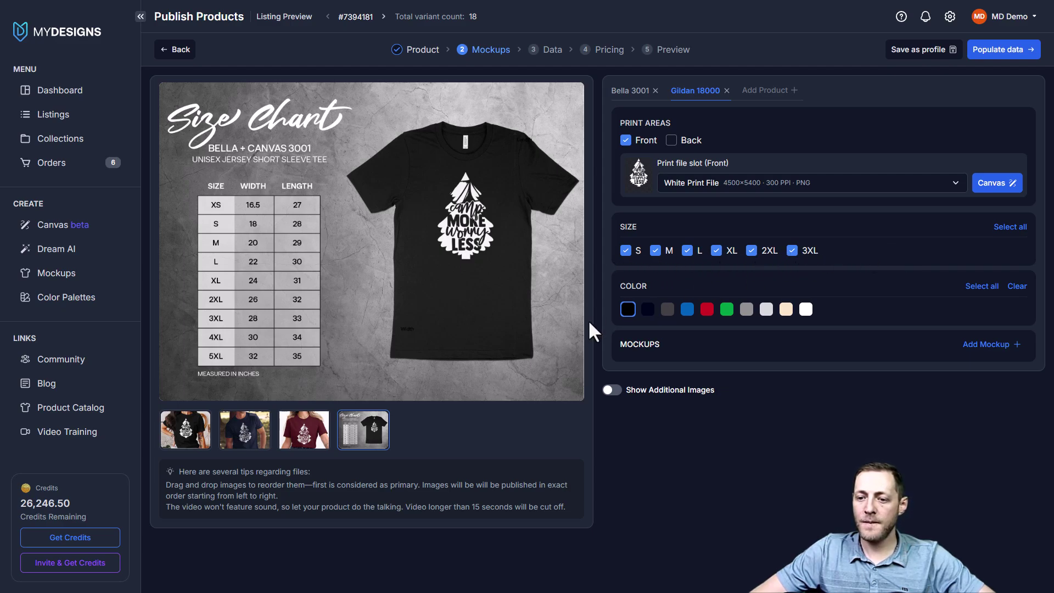
pyautogui.click(649, 311)
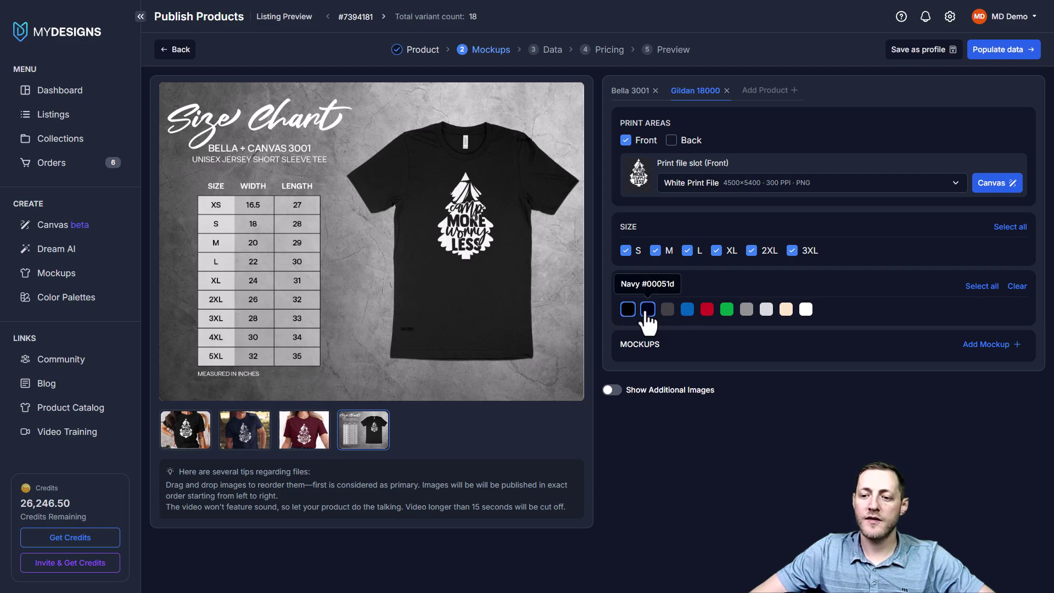
pyautogui.click(706, 311)
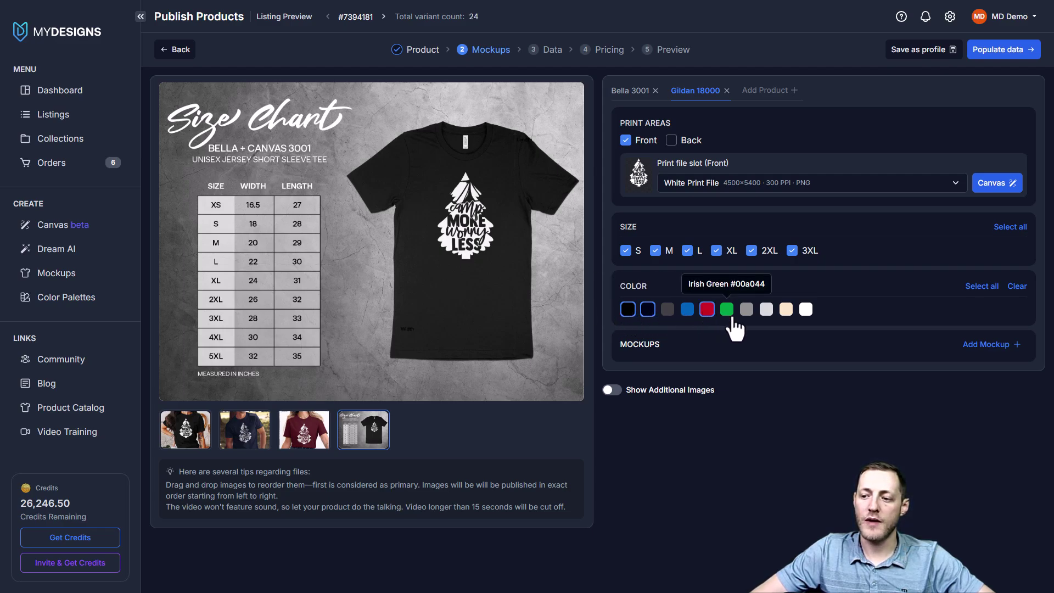
# - Add the GILDAN_18000_SIZE_CHART, GILDAN 18000 MODEL 1, MODEL AI 1 and MODEL 4 mockups to the sweatshirt
pyautogui.click(978, 347)
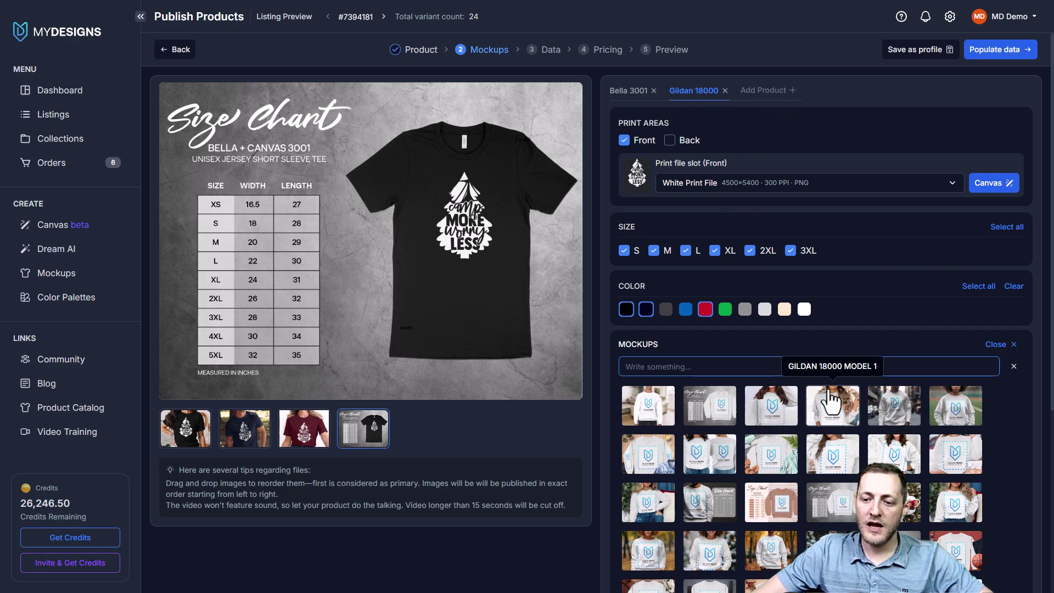
pyautogui.click(711, 405)
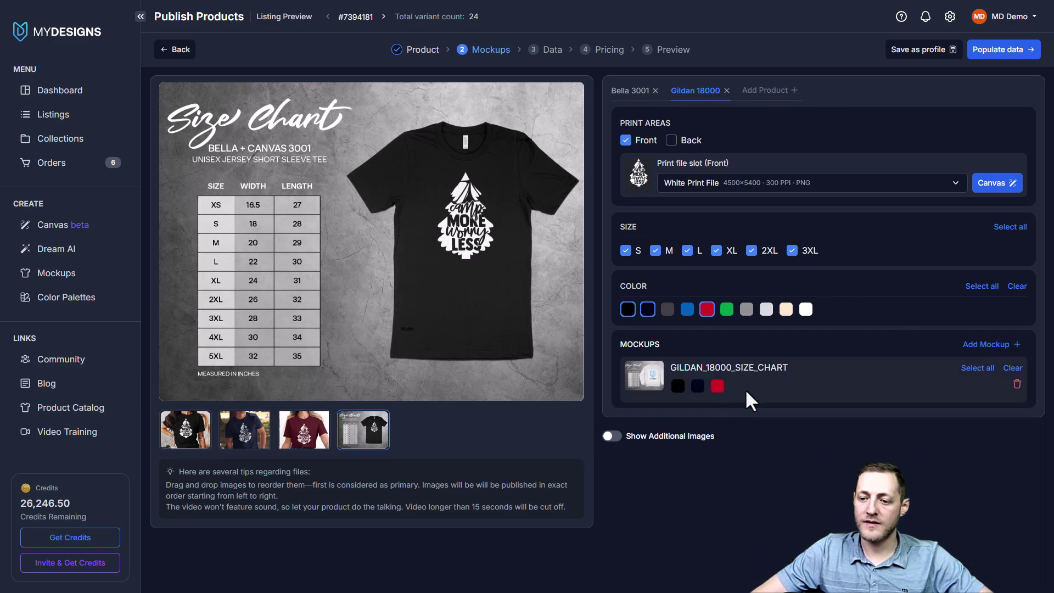
pyautogui.click(986, 344)
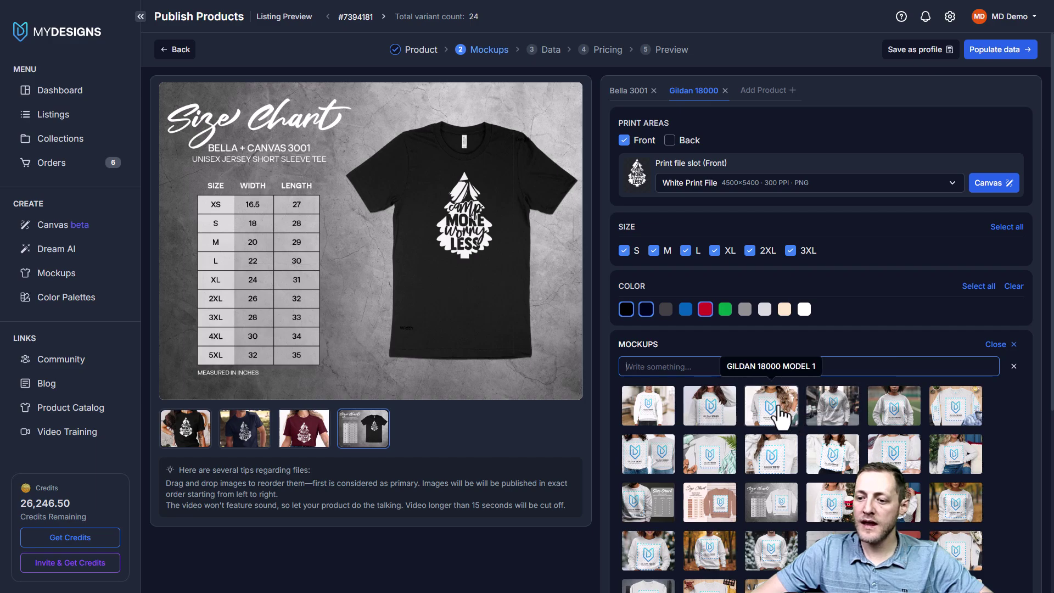
pyautogui.click(800, 411)
pyautogui.click(986, 344)
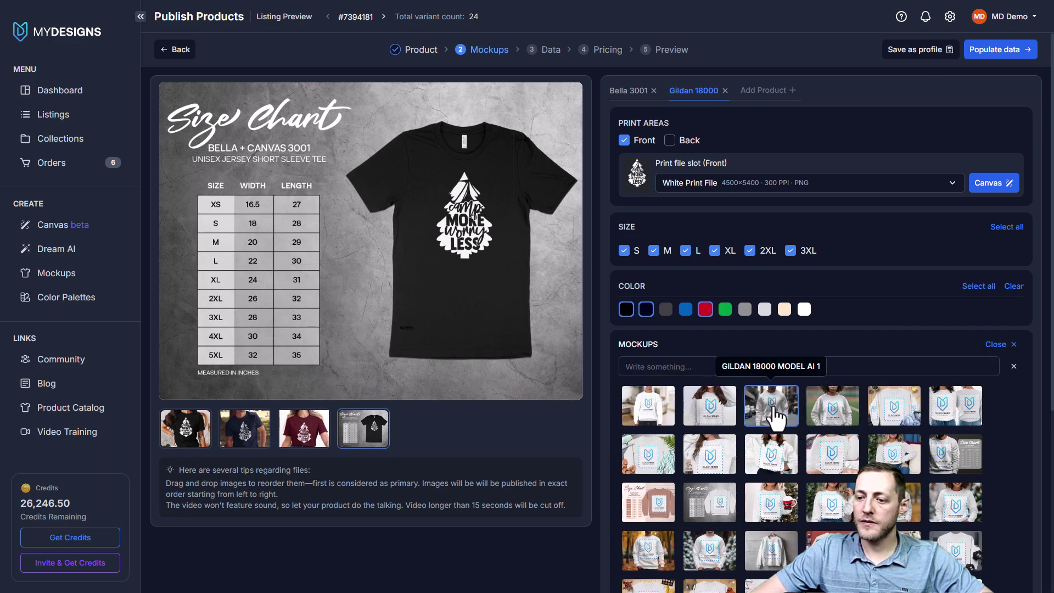
pyautogui.click(856, 408)
pyautogui.click(986, 344)
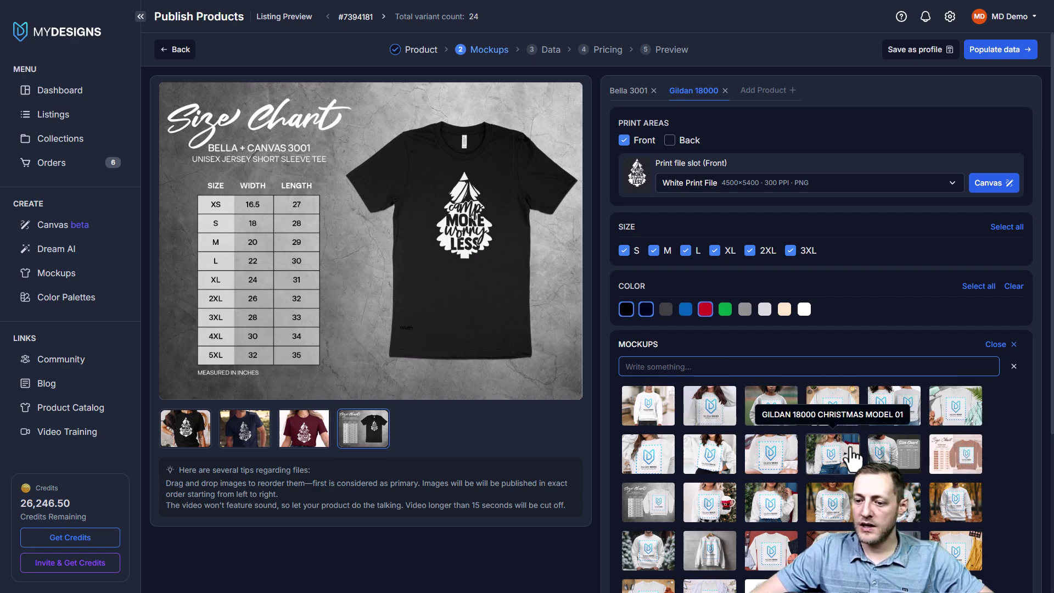
pyautogui.click(748, 449)
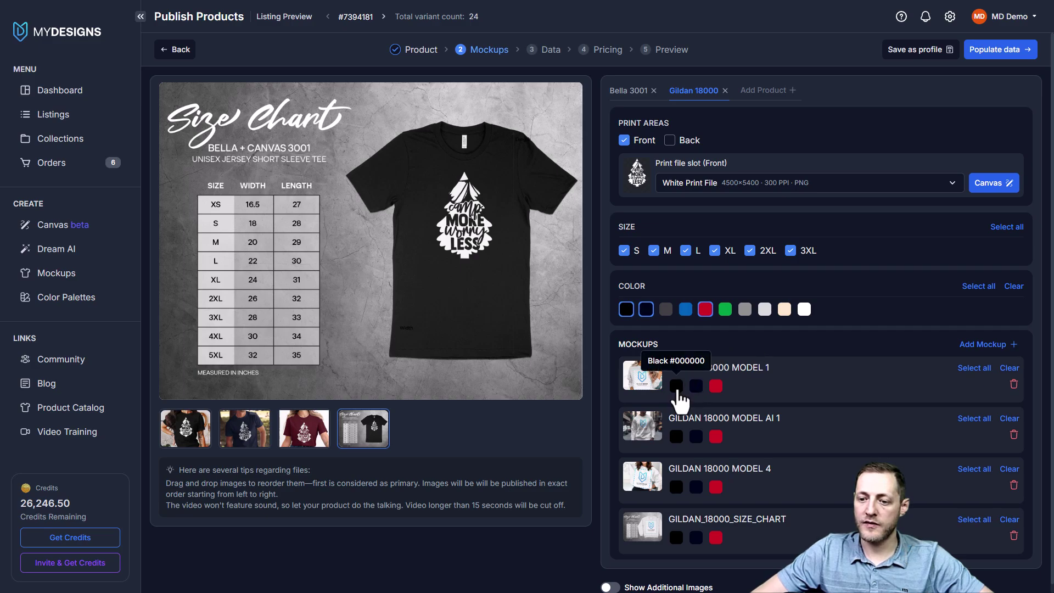
# - Generate the sweatshirt mockups with MODEL 1 in red, MODEL AI 1 in black, MODEL 4 in navy and the size chart in black
pyautogui.click(715, 386)
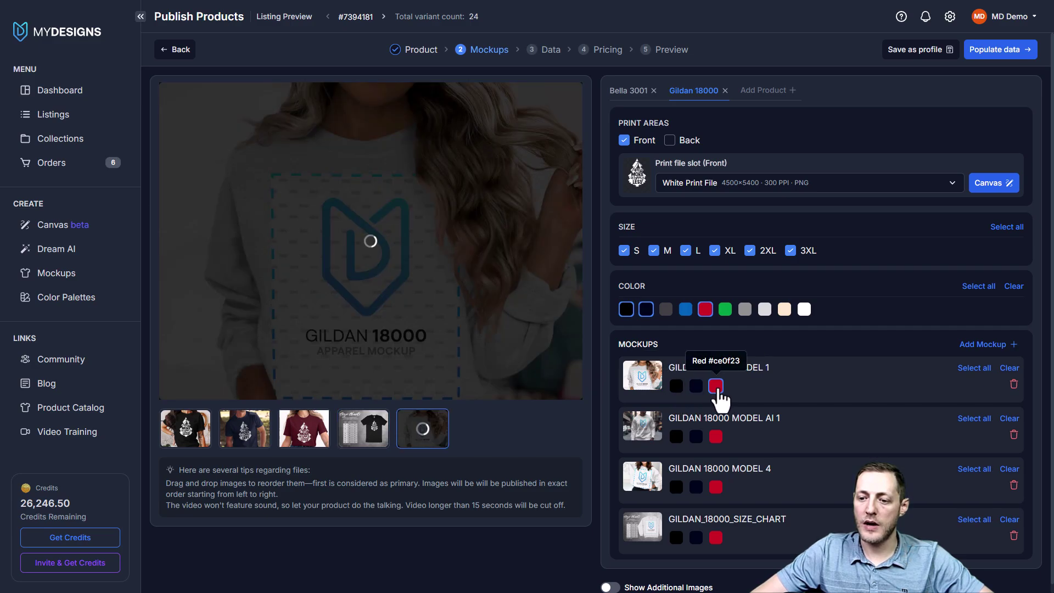
pyautogui.click(677, 437)
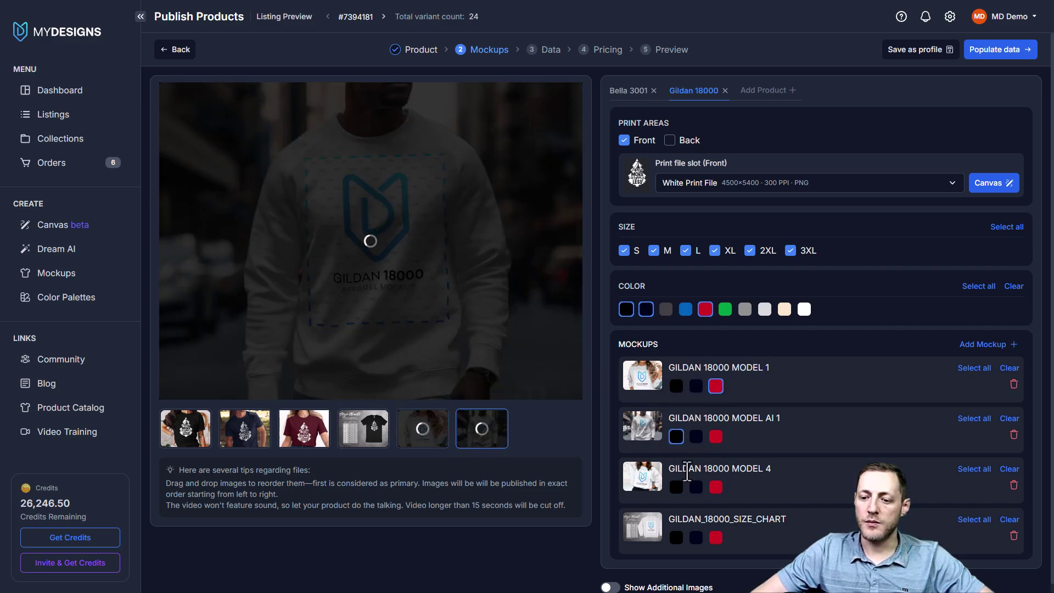
pyautogui.click(696, 487)
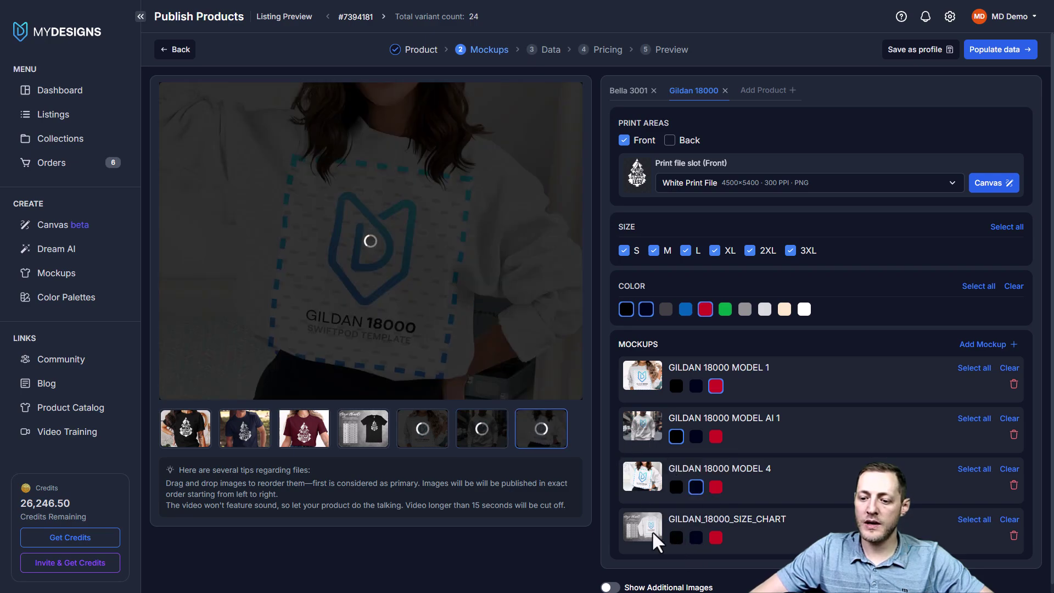
pyautogui.click(676, 537)
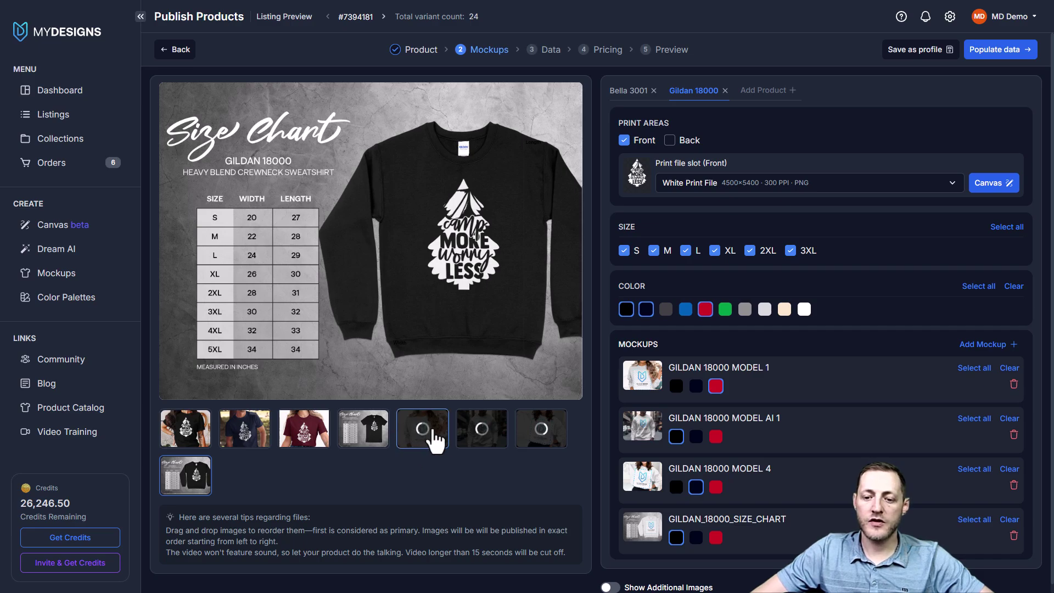
# - Preview the generated sweatshirt model mockups and compare them with the black, navy and maroon T-shirt mockups
pyautogui.click(478, 435)
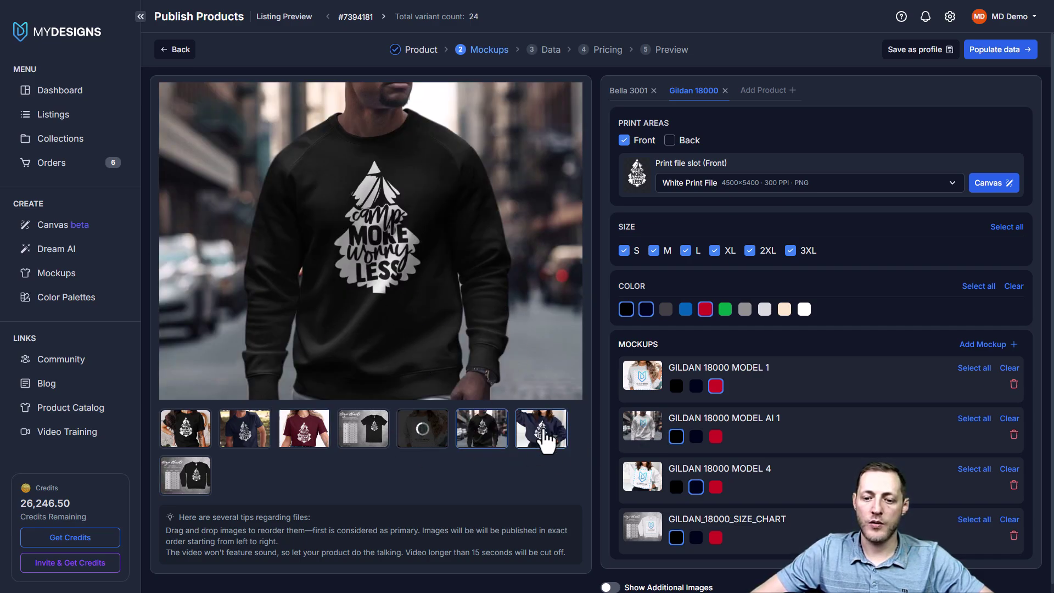
pyautogui.click(538, 432)
pyautogui.click(440, 446)
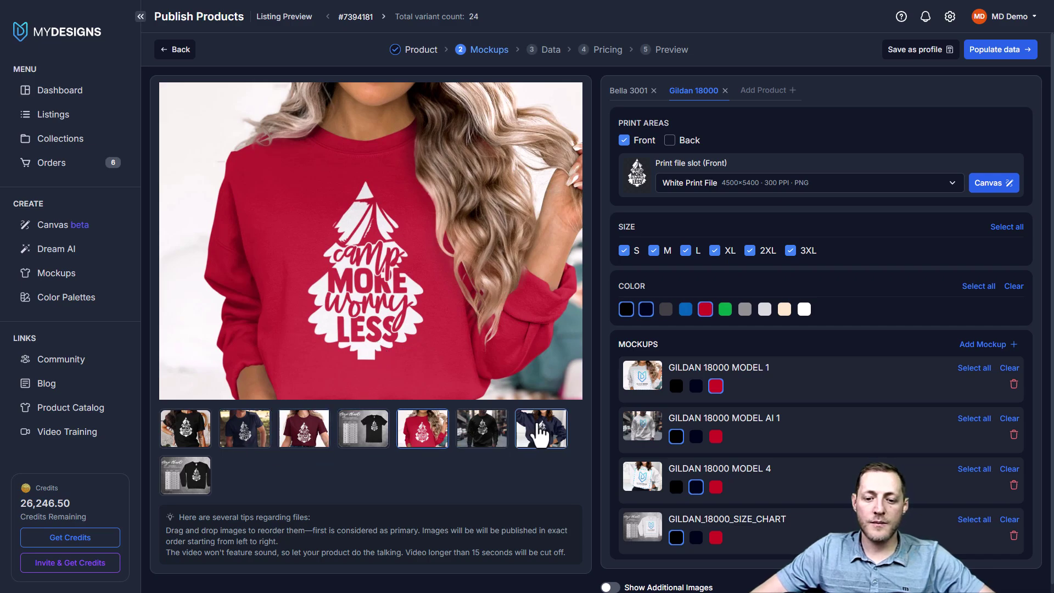
pyautogui.click(185, 431)
pyautogui.click(247, 436)
pyautogui.moveTo(322, 442)
pyautogui.mouseDown()
pyautogui.moveTo(338, 439)
pyautogui.moveTo(304, 440)
pyautogui.mouseUp()
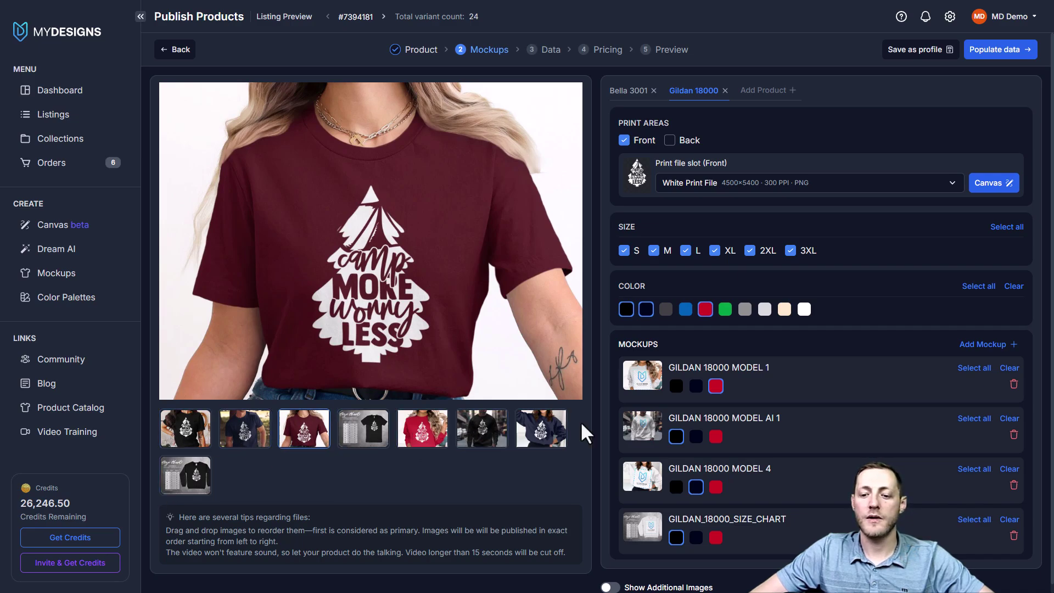
# - Review the complete listing image sequence, from the first T-shirt mockup through to the Gildan 18000 size chart
pyautogui.click(185, 427)
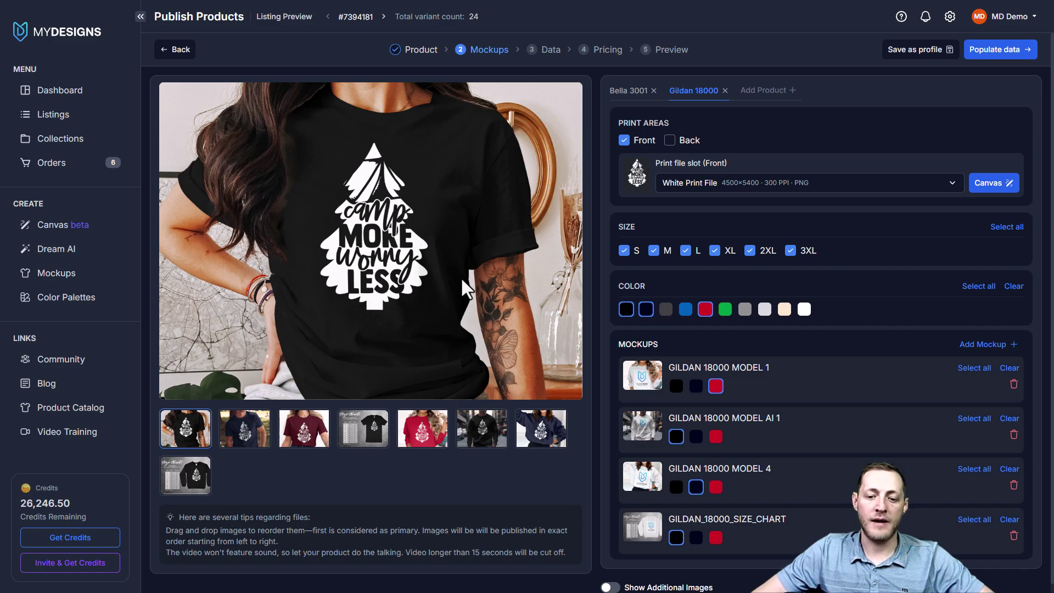
pyautogui.click(244, 429)
pyautogui.click(317, 434)
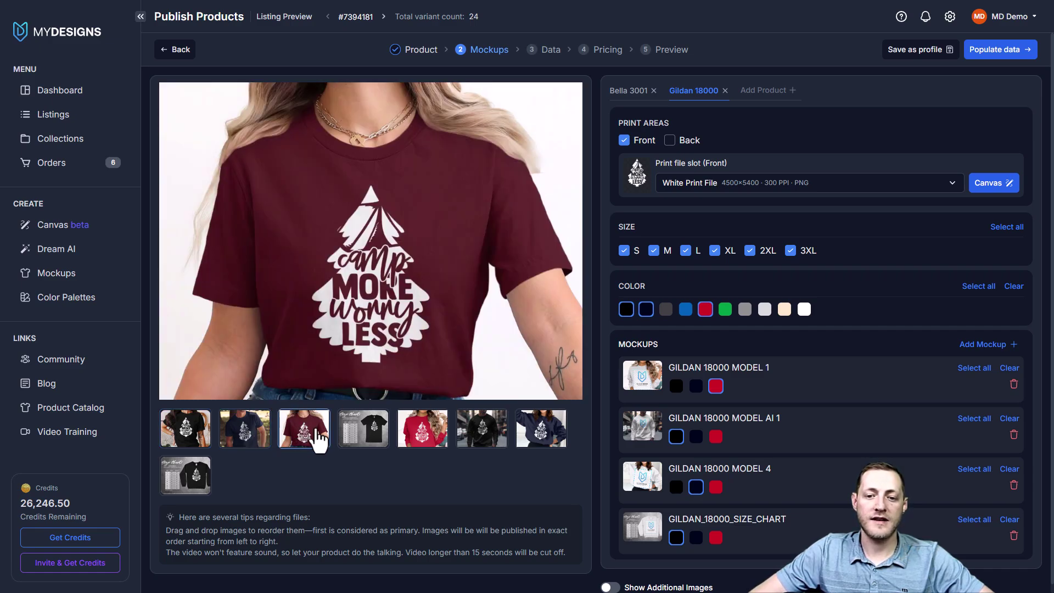
pyautogui.click(370, 440)
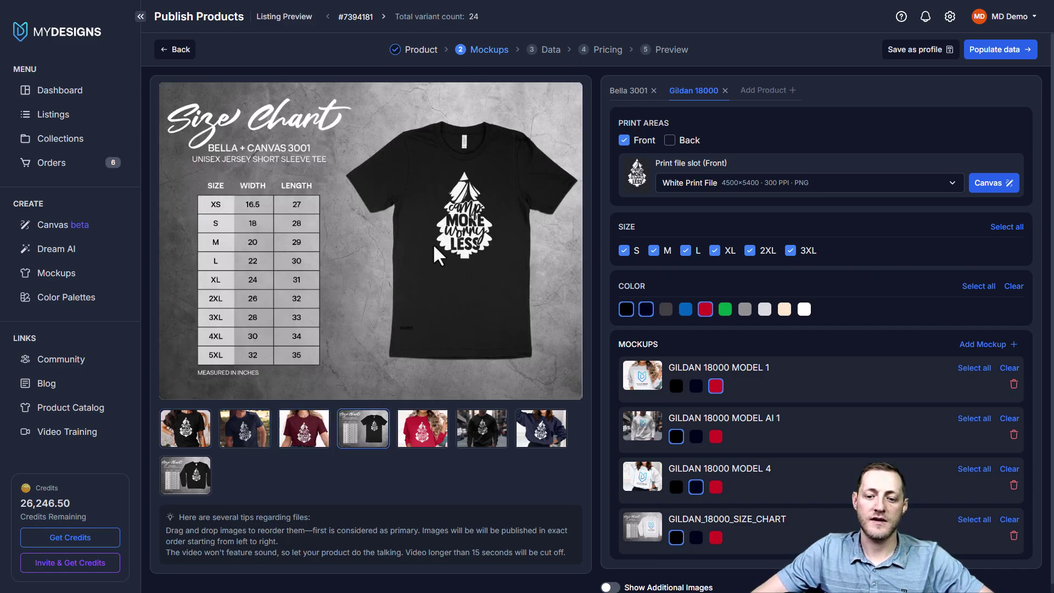
pyautogui.click(427, 442)
pyautogui.click(482, 442)
pyautogui.click(541, 436)
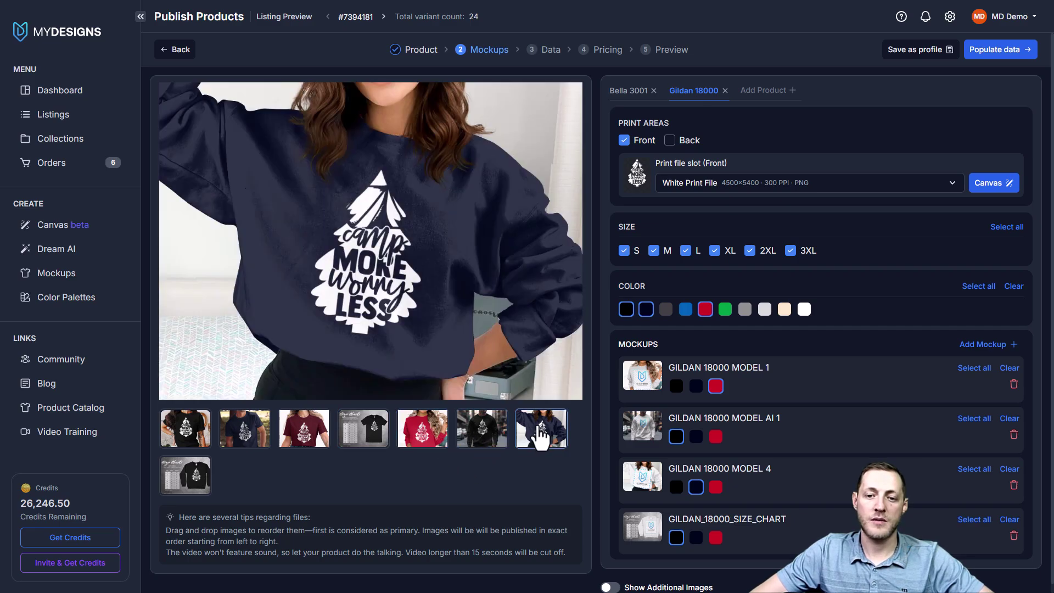
pyautogui.click(183, 477)
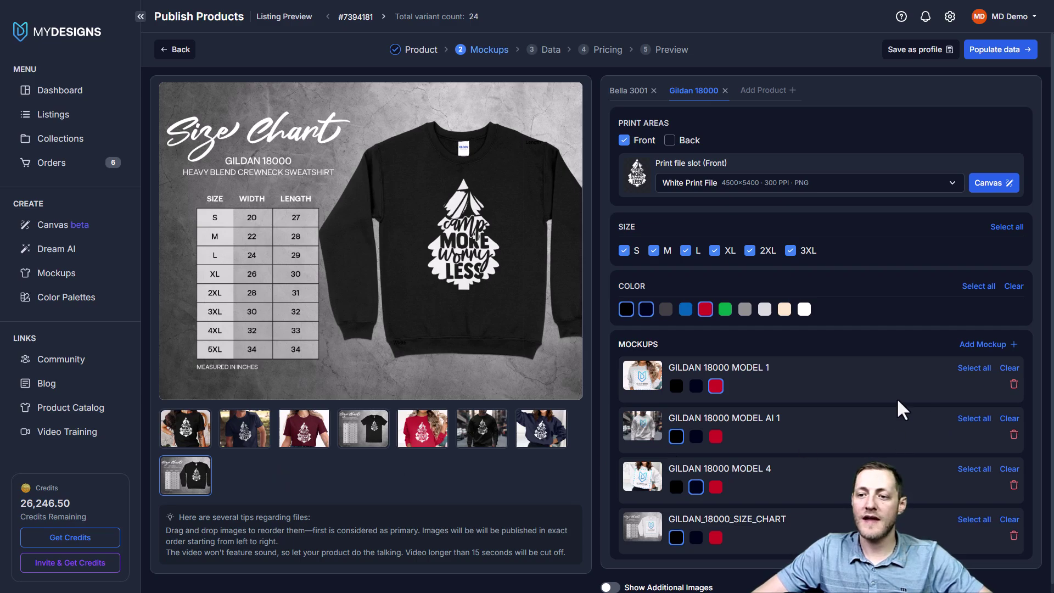
# - Accept the mockup setup for both products and advance to populating the listing data
pyautogui.scroll(-1, 769, 379)
pyautogui.scroll(1, 617, 381)
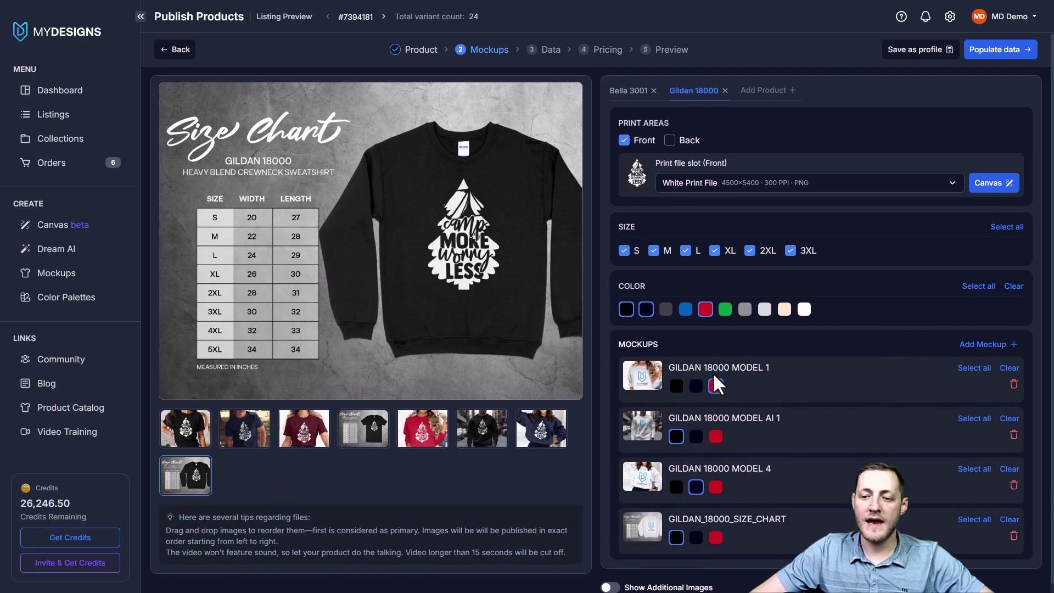
pyautogui.click(1000, 54)
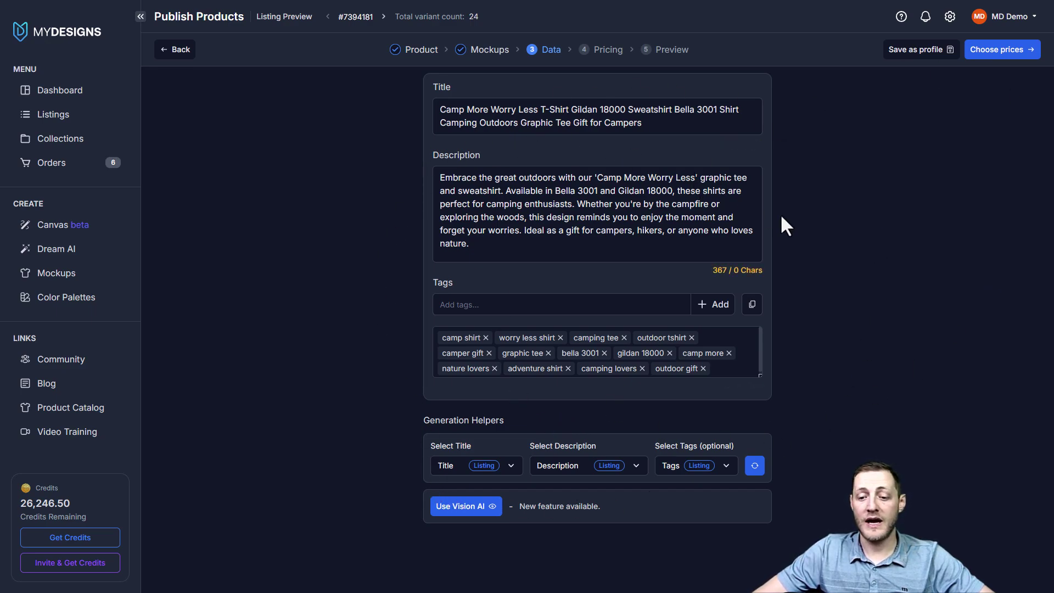
# - Examine the Vision AI data generation options, including custom instructions, and leave without generating new listing data
pyautogui.click(487, 515)
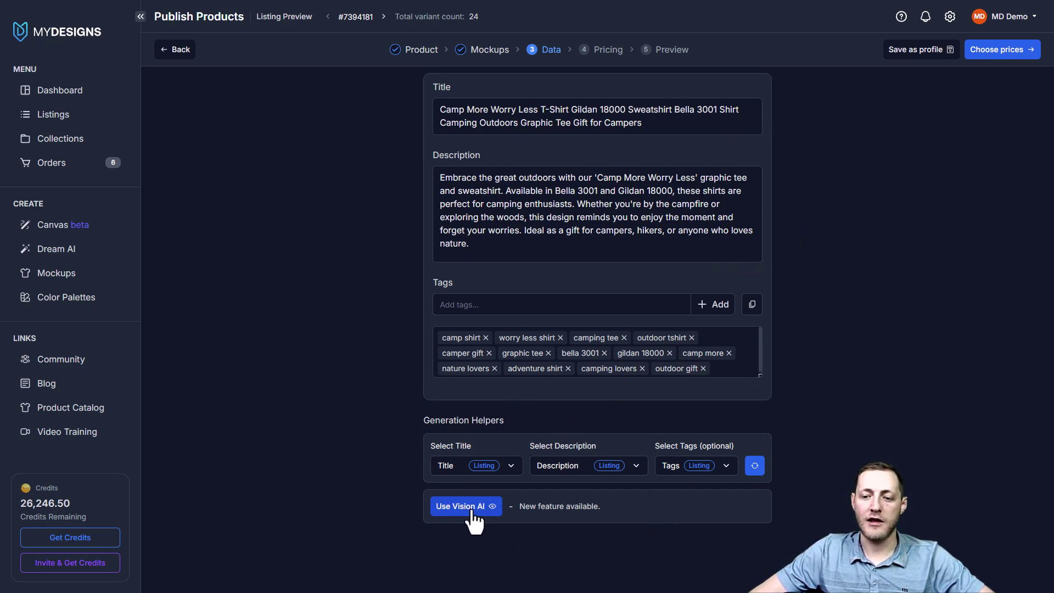
pyautogui.click(680, 63)
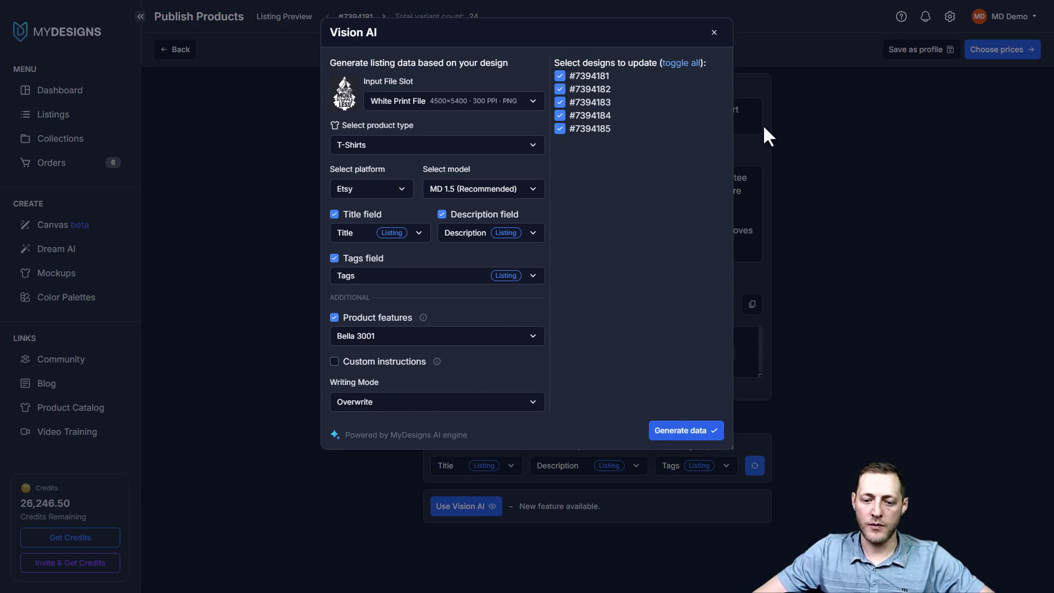
pyautogui.click(335, 362)
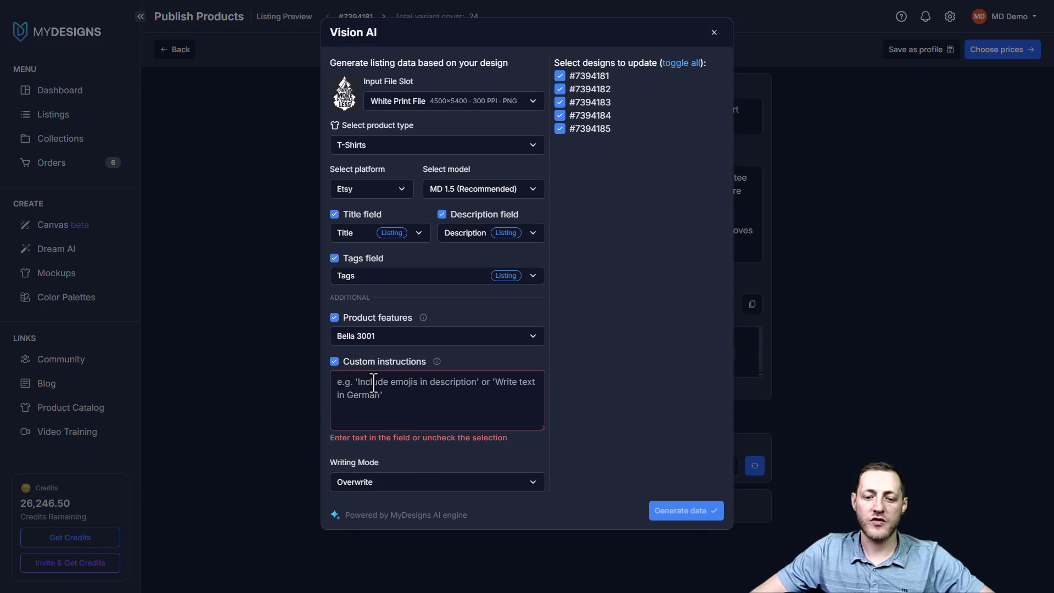
pyautogui.click(335, 361)
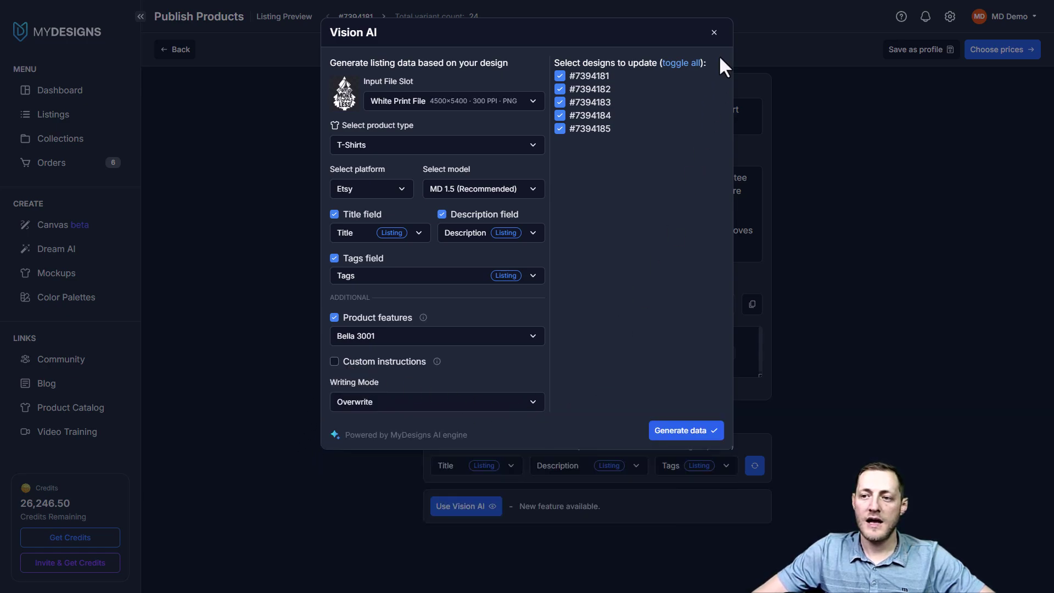
pyautogui.click(714, 33)
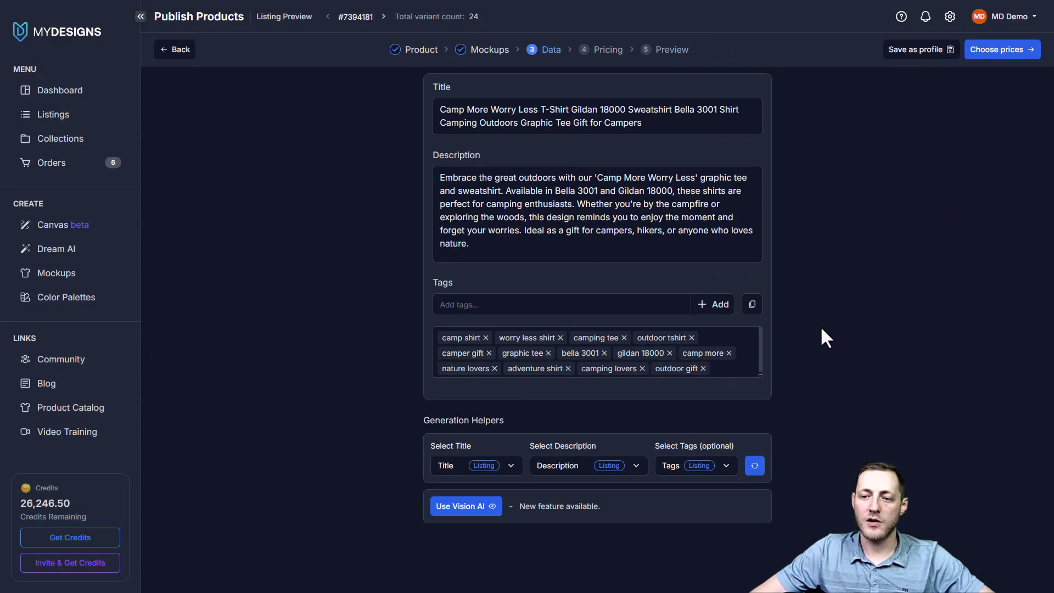
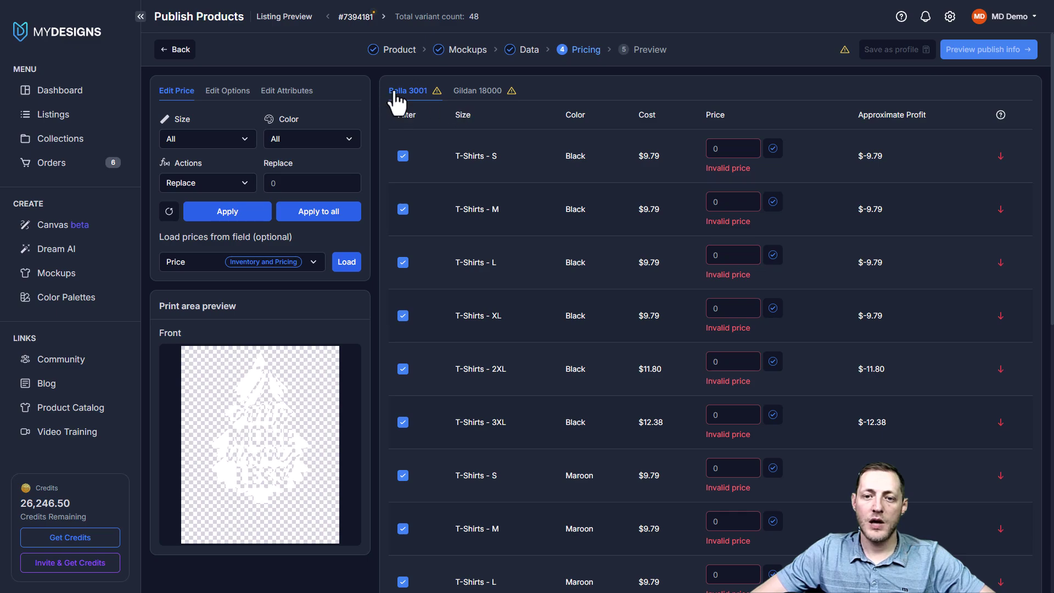
# - Replace all Bella 3001 variant prices with 29.98 across every listing, and check the updated price list
pyautogui.click(498, 98)
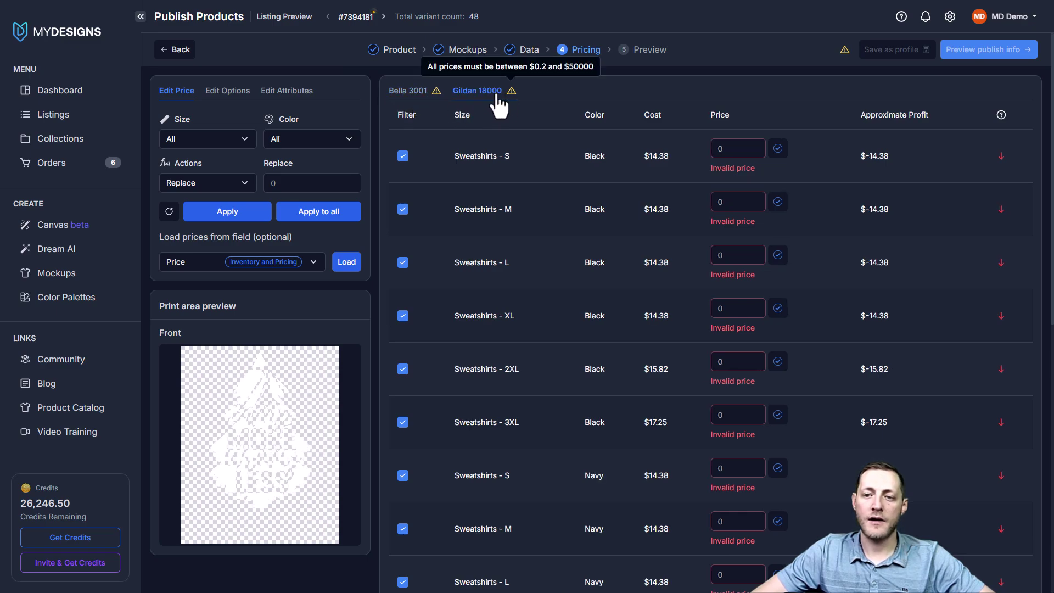
pyautogui.click(409, 96)
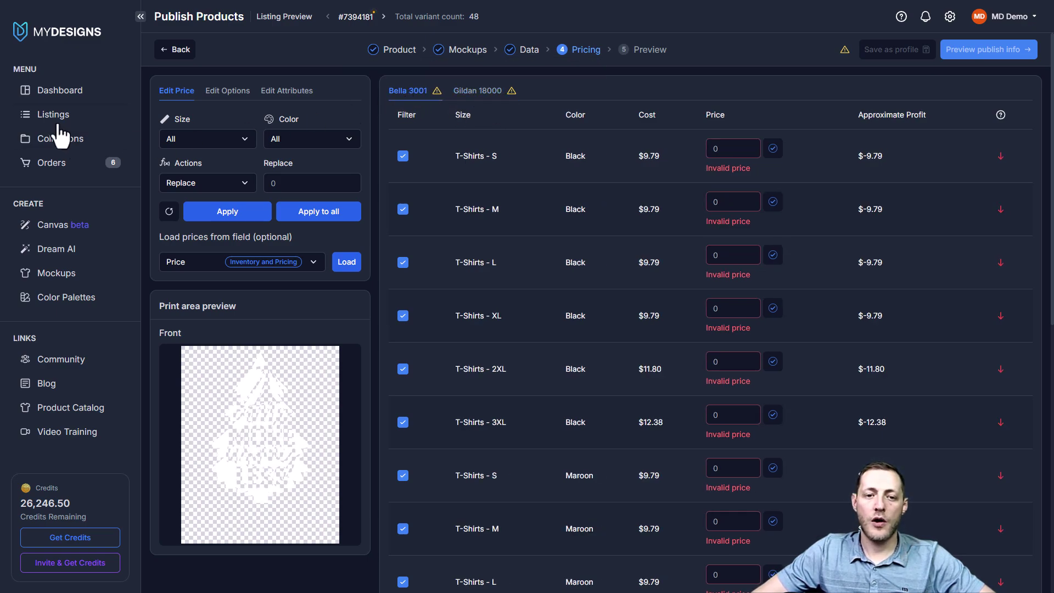
pyautogui.click(275, 182)
pyautogui.write('29.99')
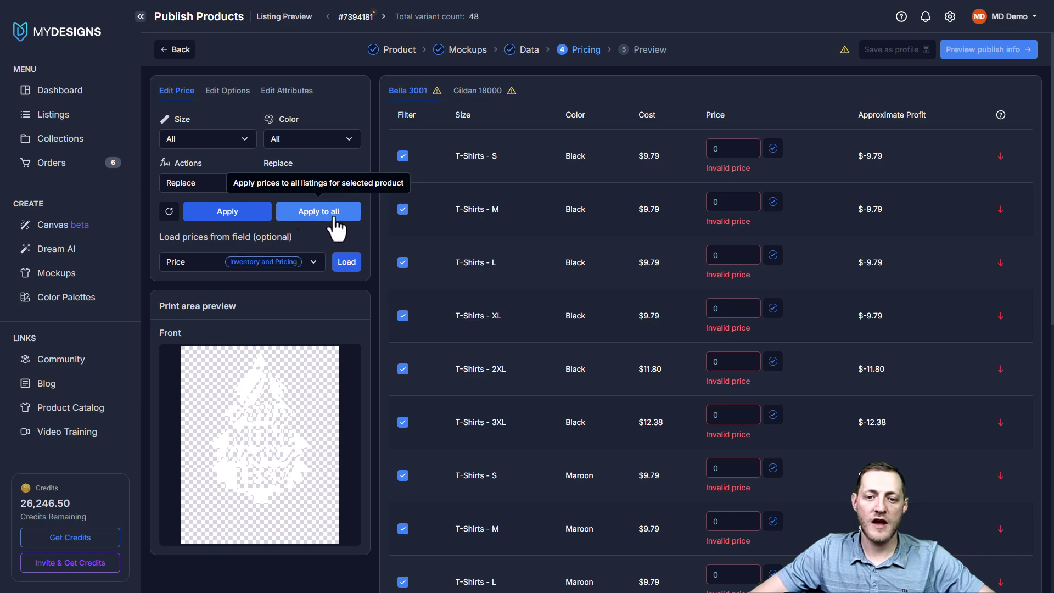
pyautogui.click(313, 223)
pyautogui.scroll(-3, 719, 138)
pyautogui.scroll(-2, 683, 291)
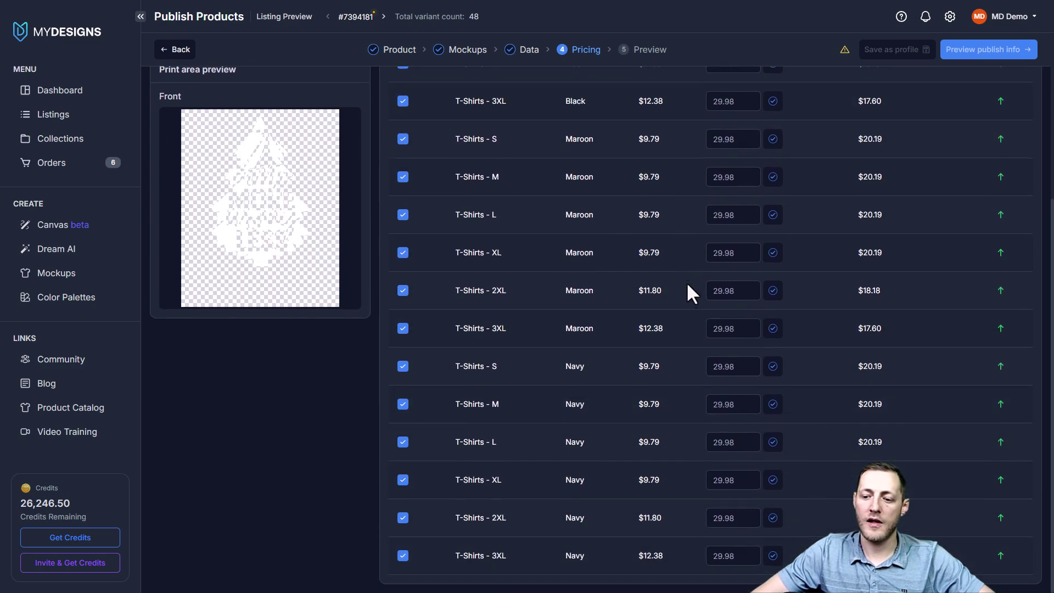
pyautogui.scroll(5, 686, 285)
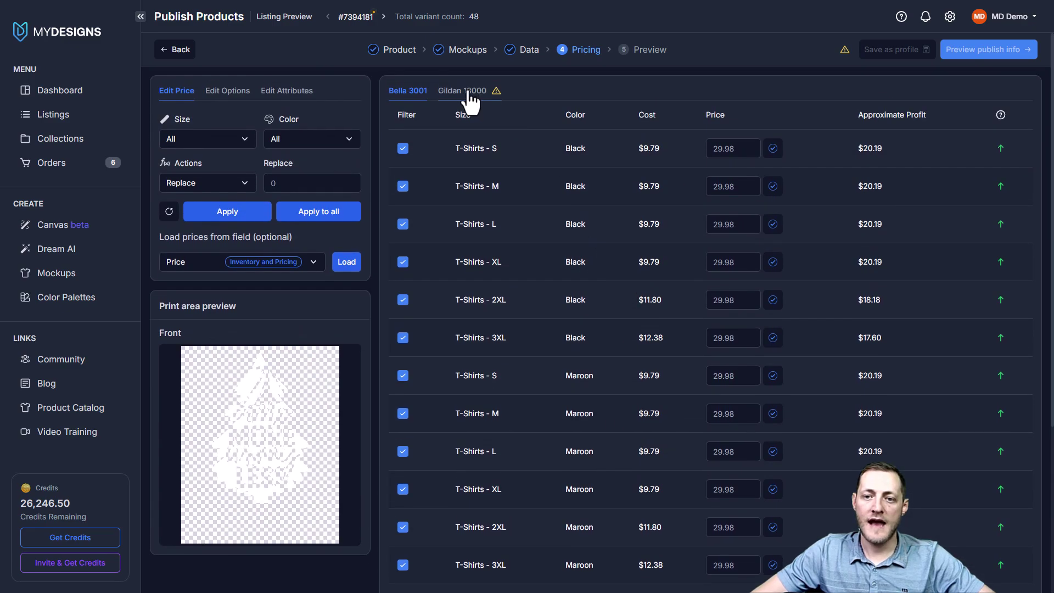
# - Replace all Gildan 18000 sweatshirt variant prices with 39.98 across every listing
pyautogui.click(471, 99)
pyautogui.doubleClick(273, 182)
pyautogui.write('3')
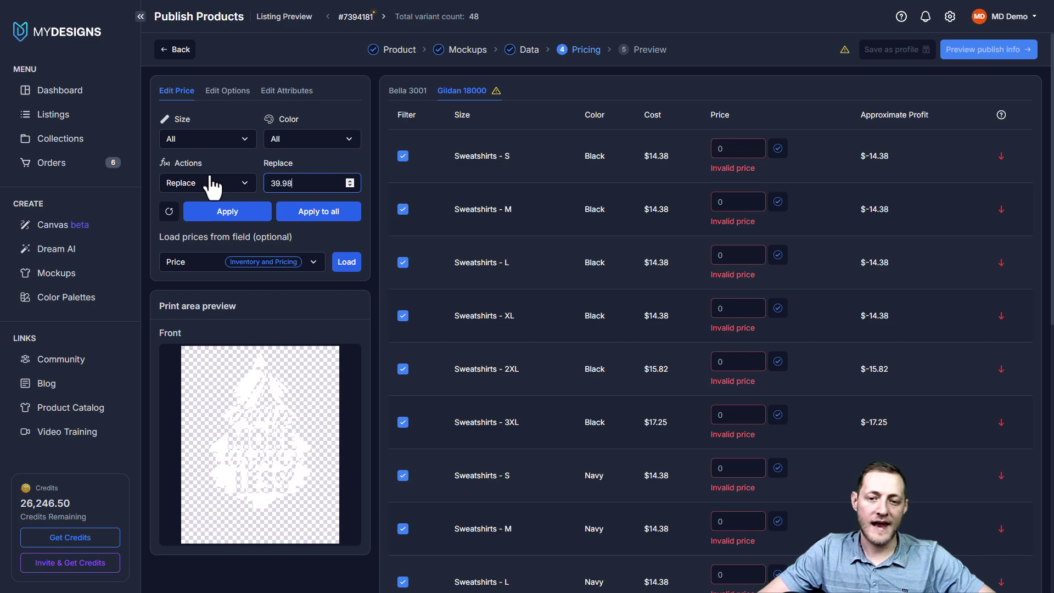
pyautogui.click(335, 222)
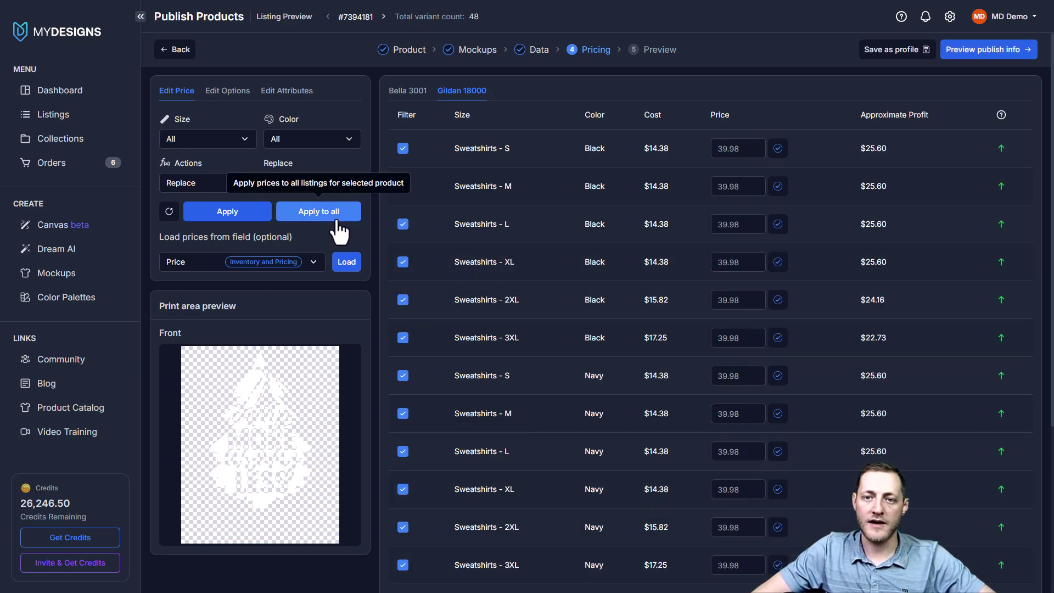
# - Check the Bella 3001 prices across the different listings, and return to the first listing
pyautogui.click(406, 91)
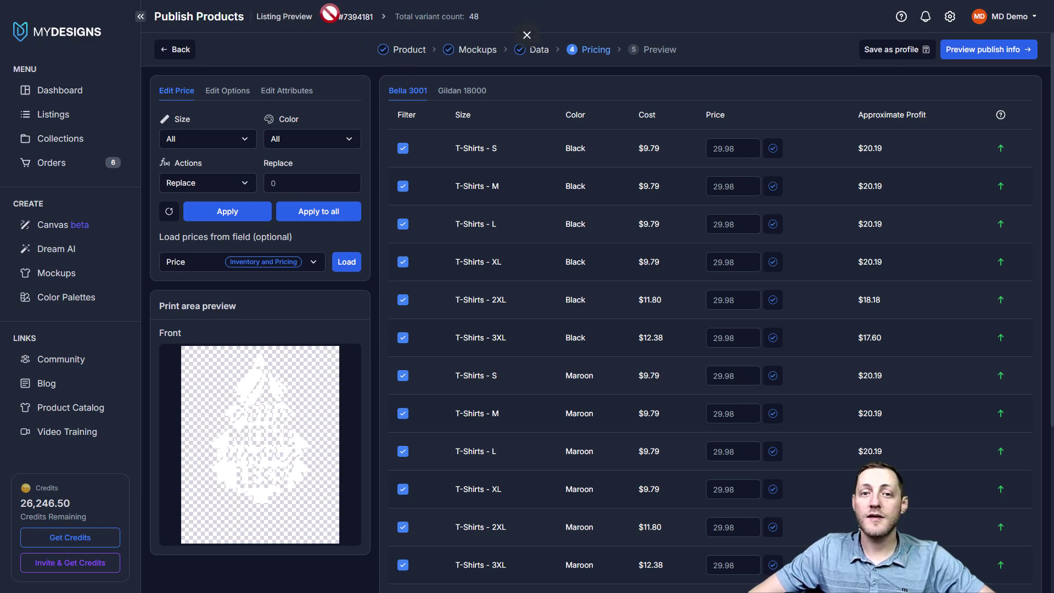
pyautogui.click(385, 17)
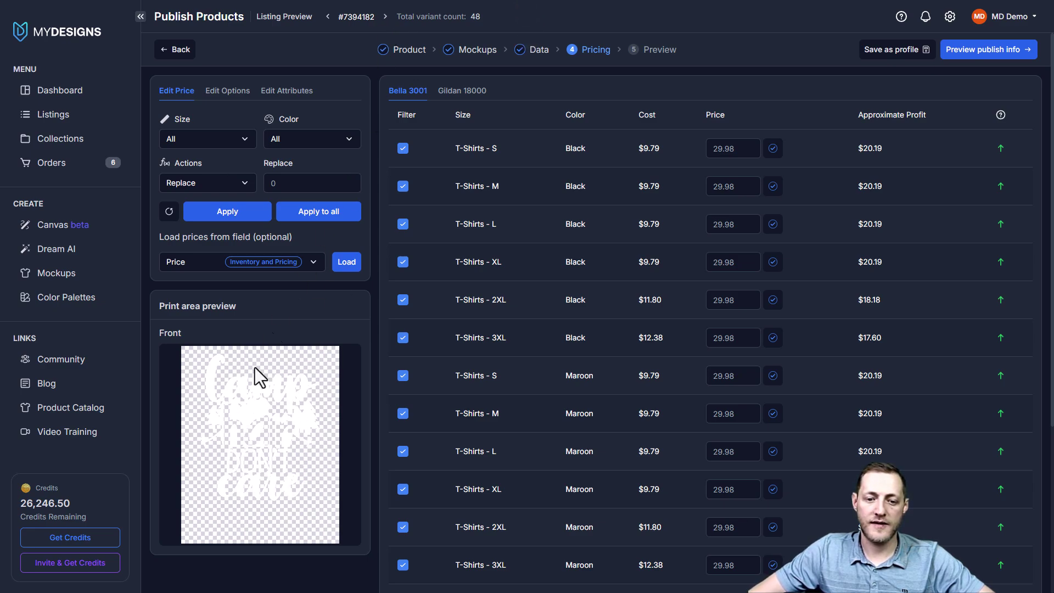
pyautogui.click(385, 18)
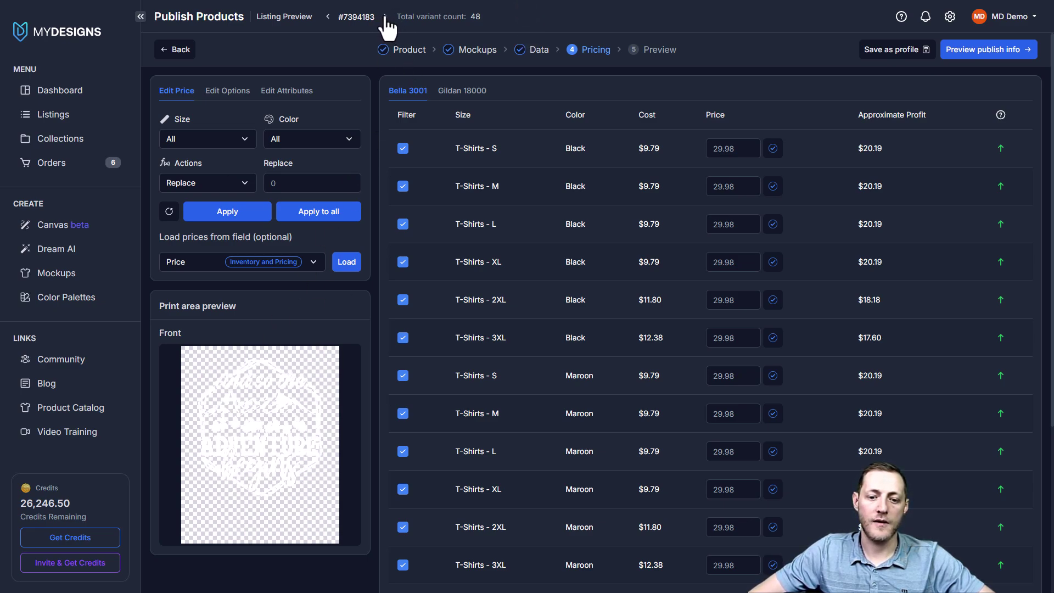
pyautogui.click(386, 17)
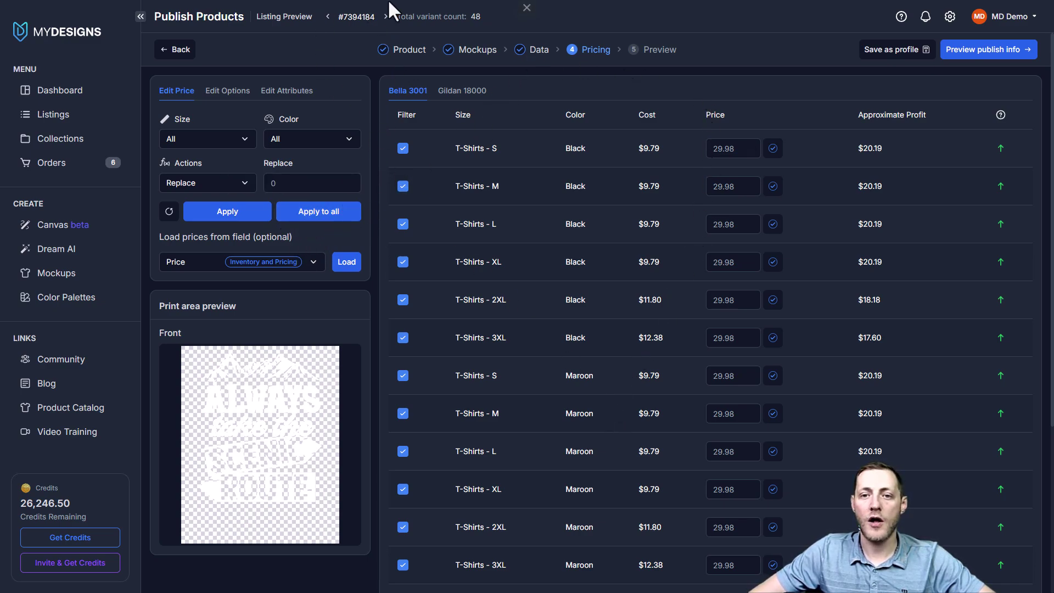
pyautogui.tripleClick(327, 17)
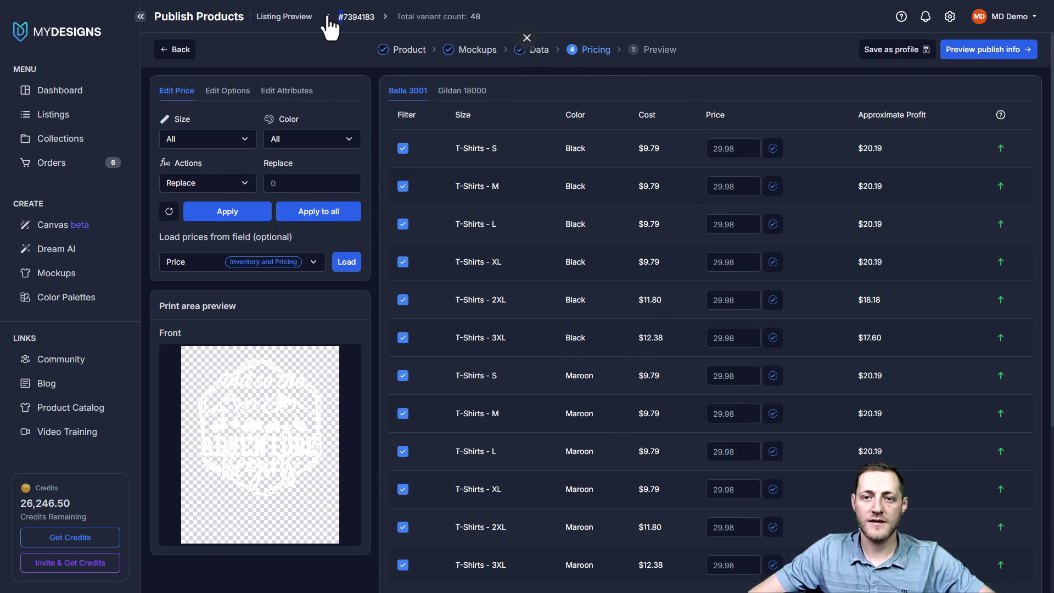
pyautogui.click(387, 29)
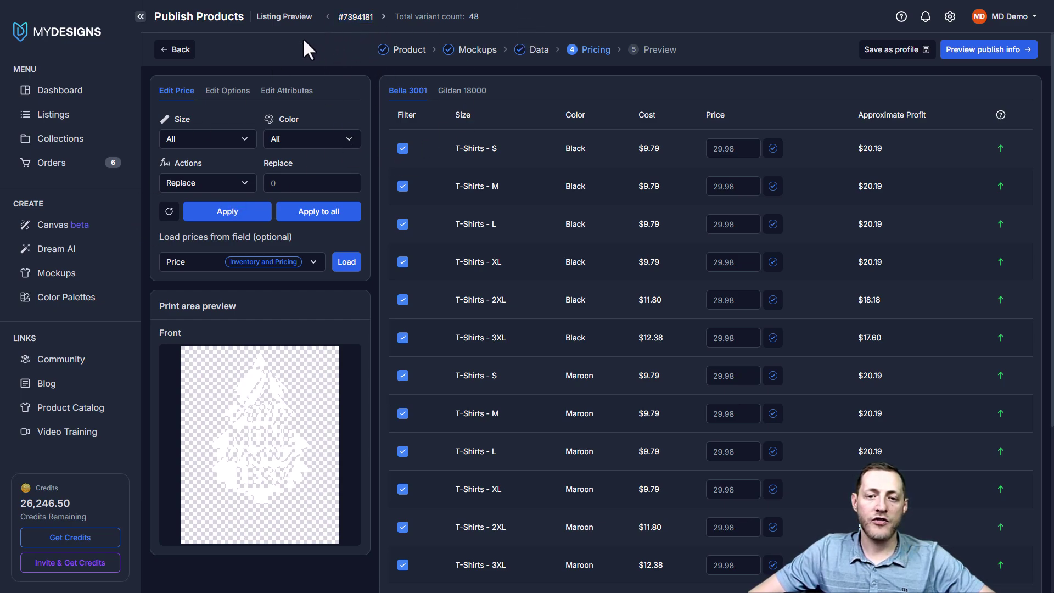
# - Examine the Bella 3001 size prefix option and how it forms the size names in the variant list
pyautogui.click(235, 92)
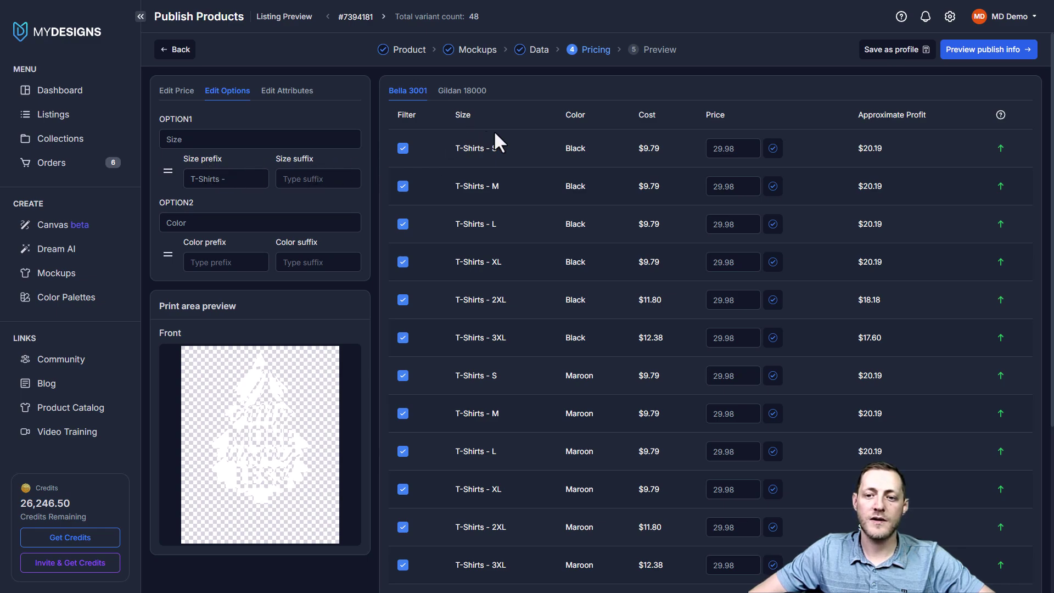
pyautogui.click(226, 179)
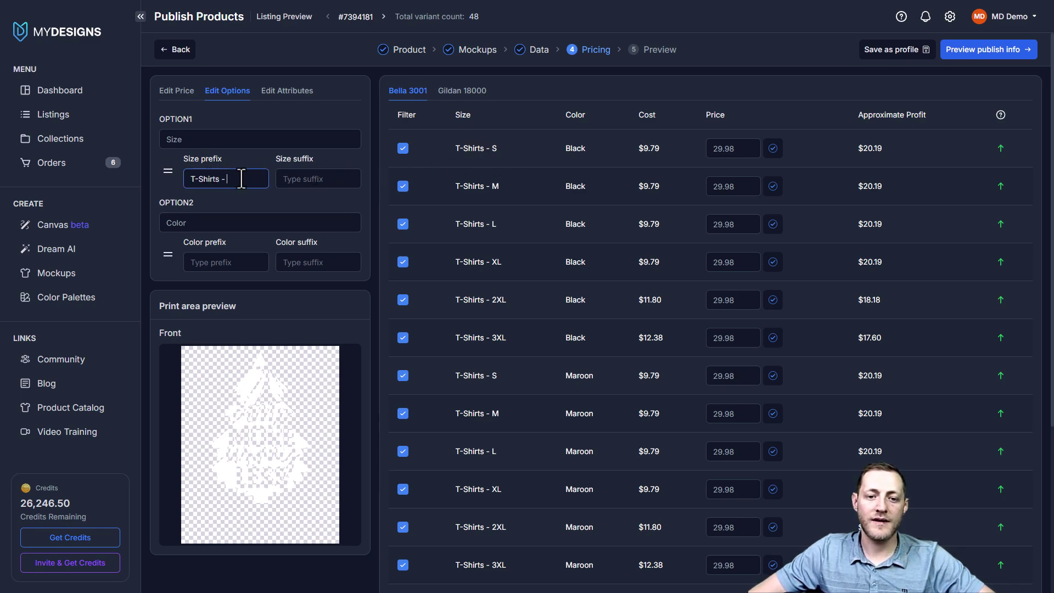
pyautogui.doubleClick(496, 148)
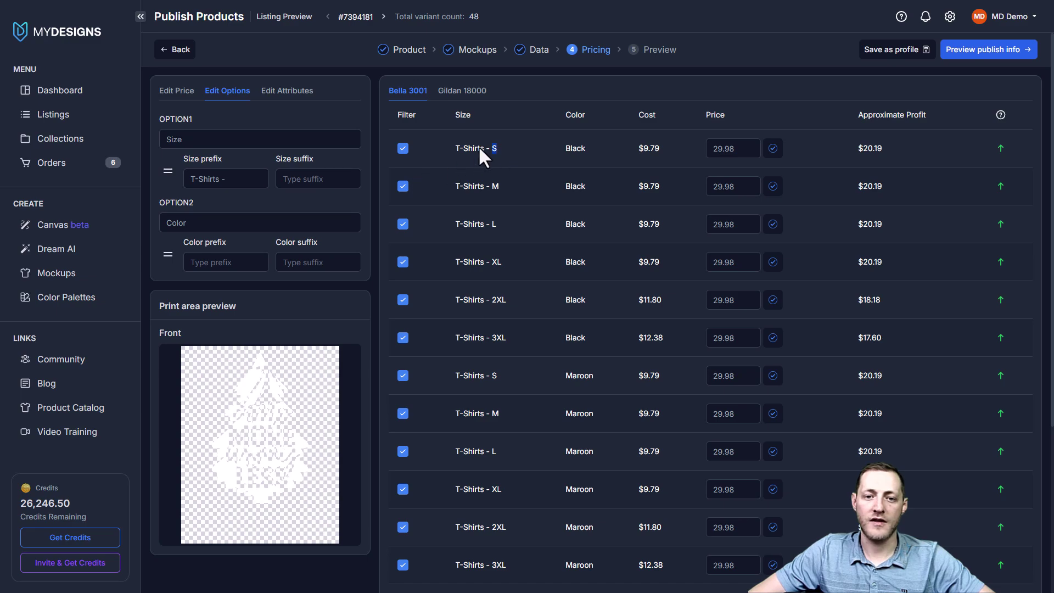
# - Try renaming the Bella 3001 size value S as Small, and restore it to S
pyautogui.click(291, 91)
pyautogui.click(263, 129)
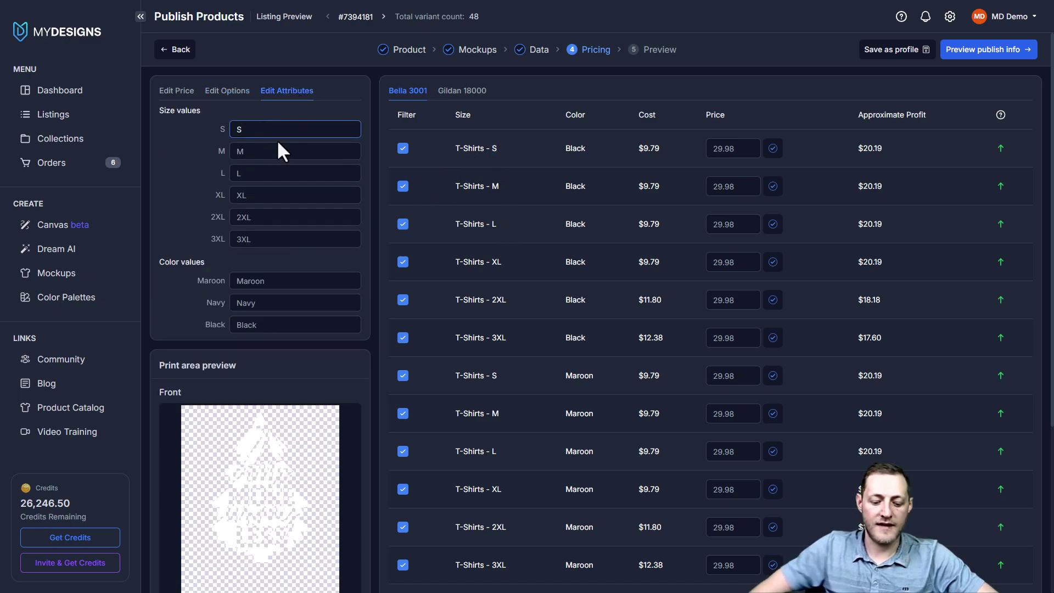
pyautogui.write('mall')
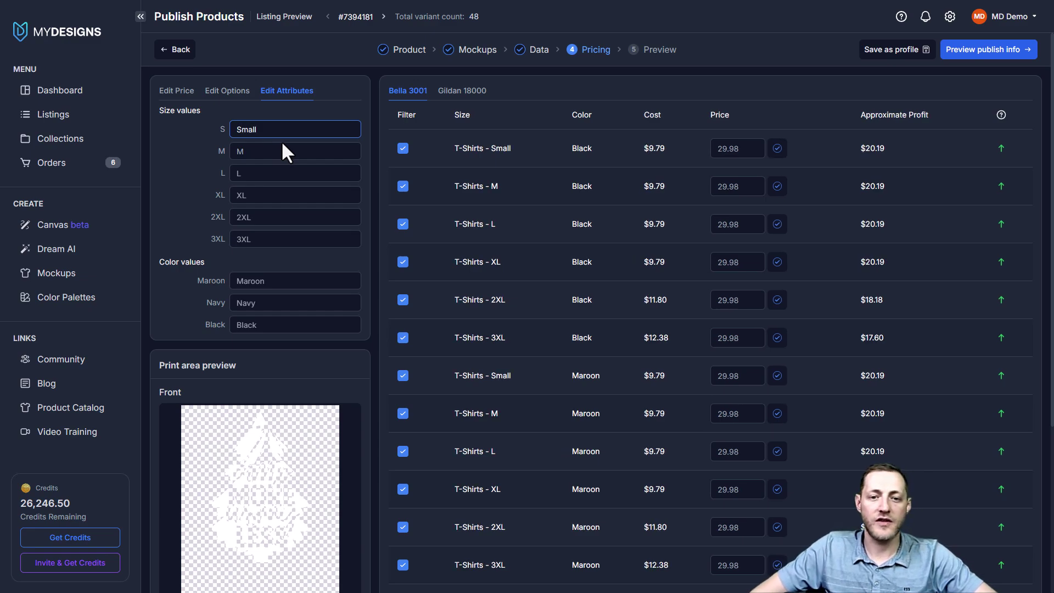
pyautogui.press('BackSpace')
pyautogui.press('BackSpace')
pyautogui.press('BackSpace')
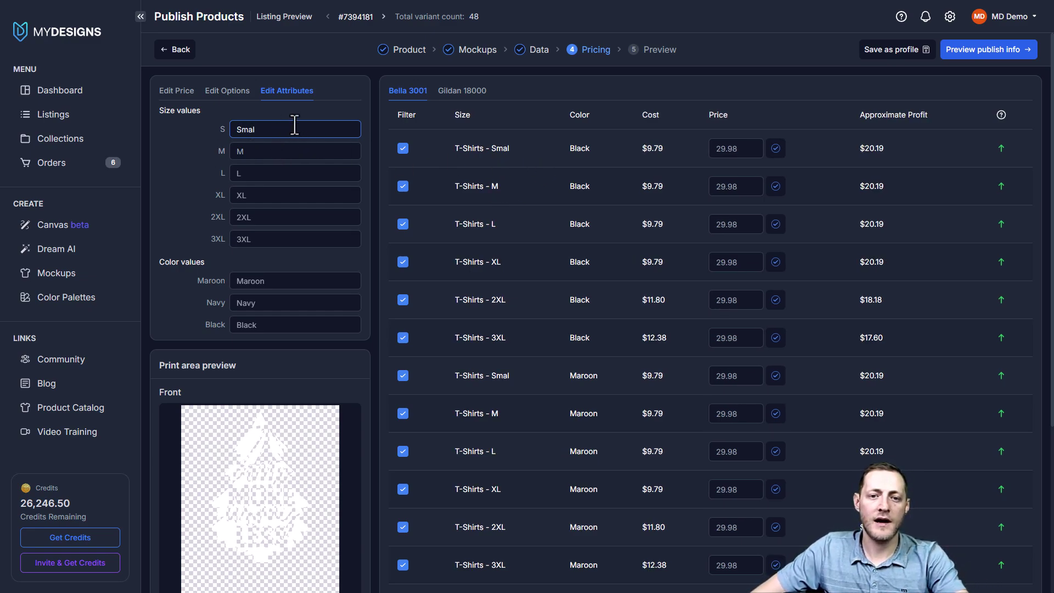
pyautogui.press('BackSpace')
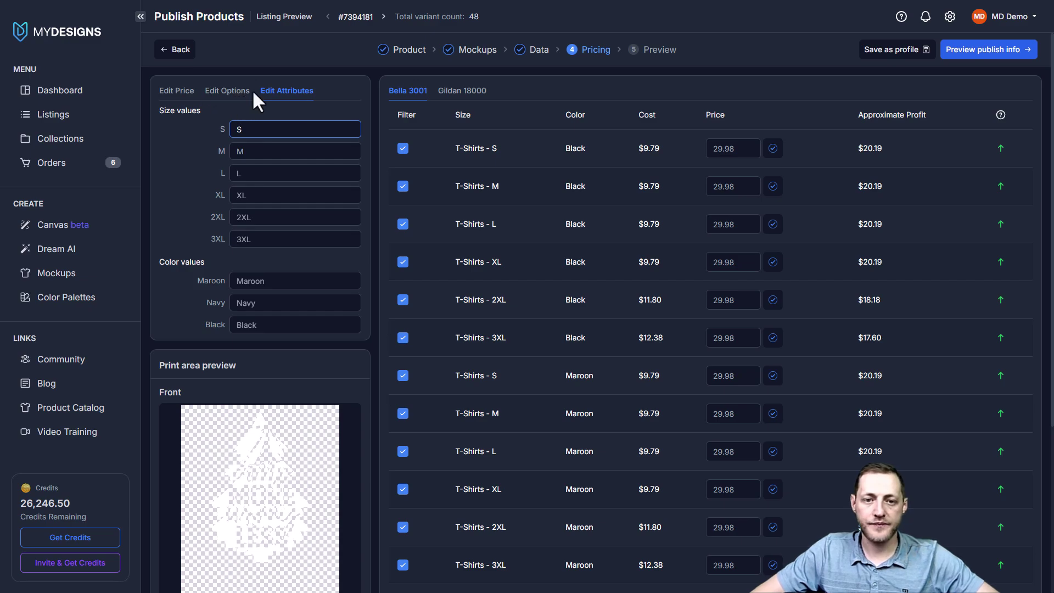
pyautogui.click(226, 93)
pyautogui.click(180, 94)
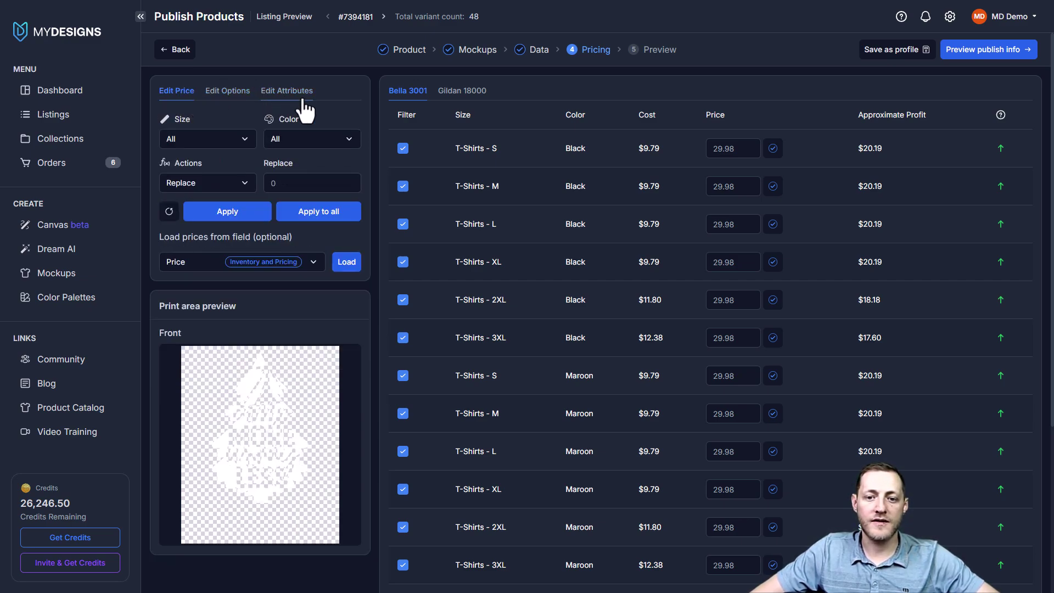
# - Change the Gildan 18000 size prefix to the singular "Sweatshirt -"
pyautogui.click(455, 100)
pyautogui.click(230, 93)
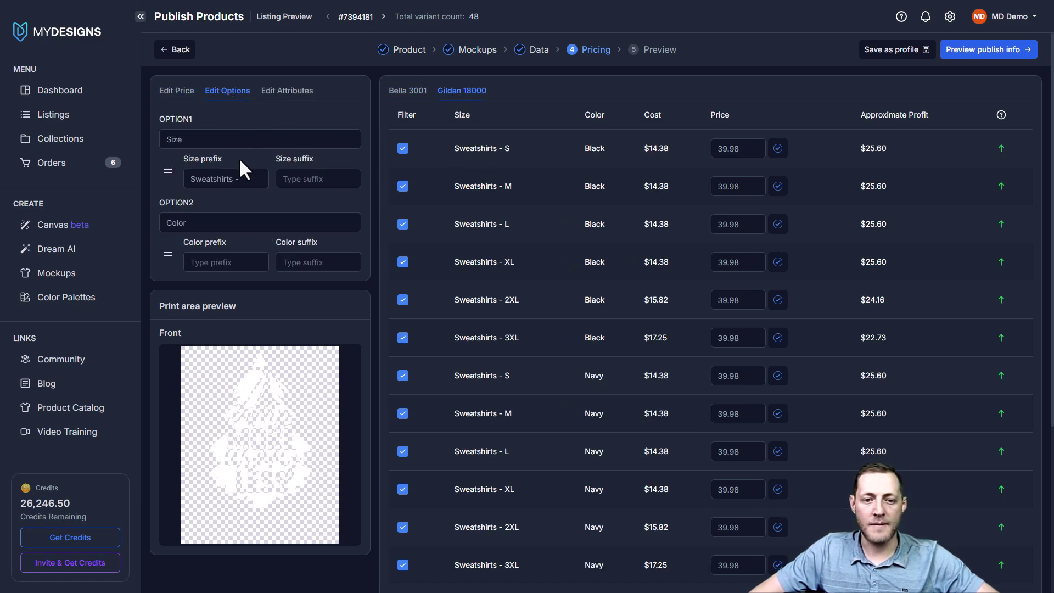
pyautogui.click(236, 179)
pyautogui.press('BackSpace')
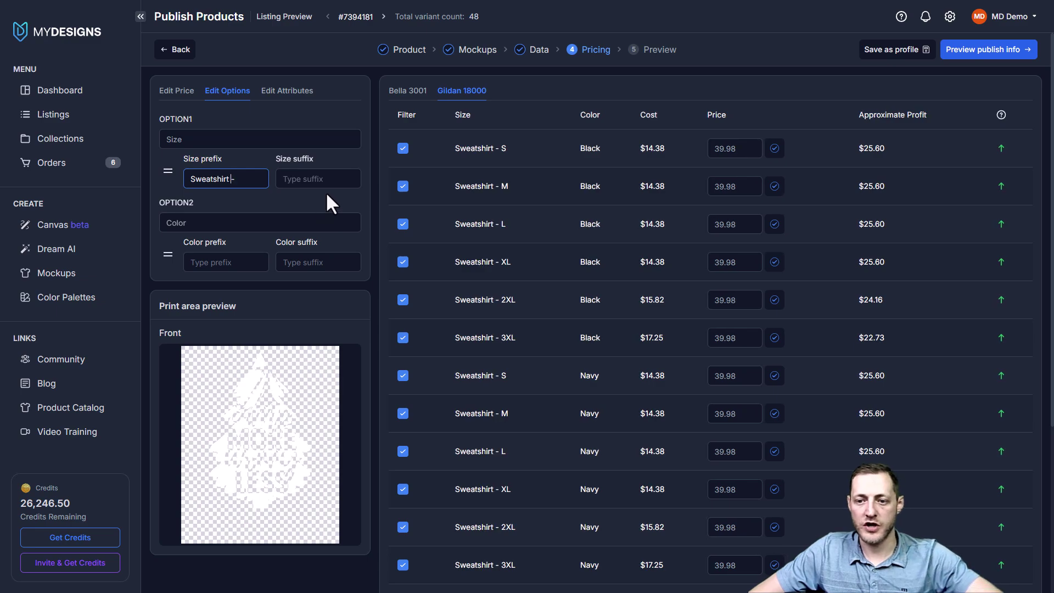
pyautogui.click(342, 182)
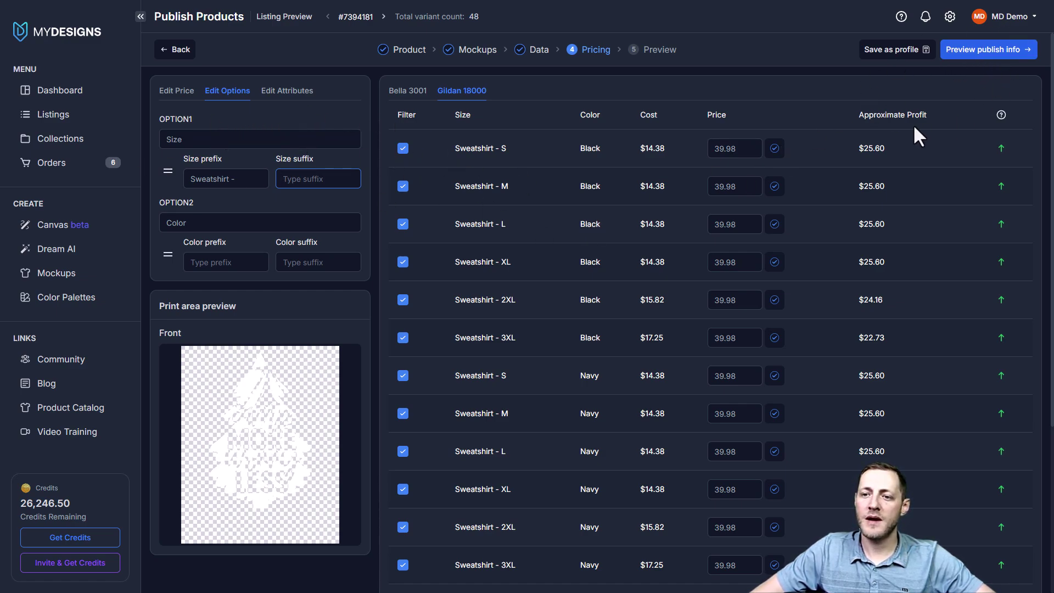
# - Advance to the publish preview and review the first camping listing's title, description, tags and price
pyautogui.click(986, 54)
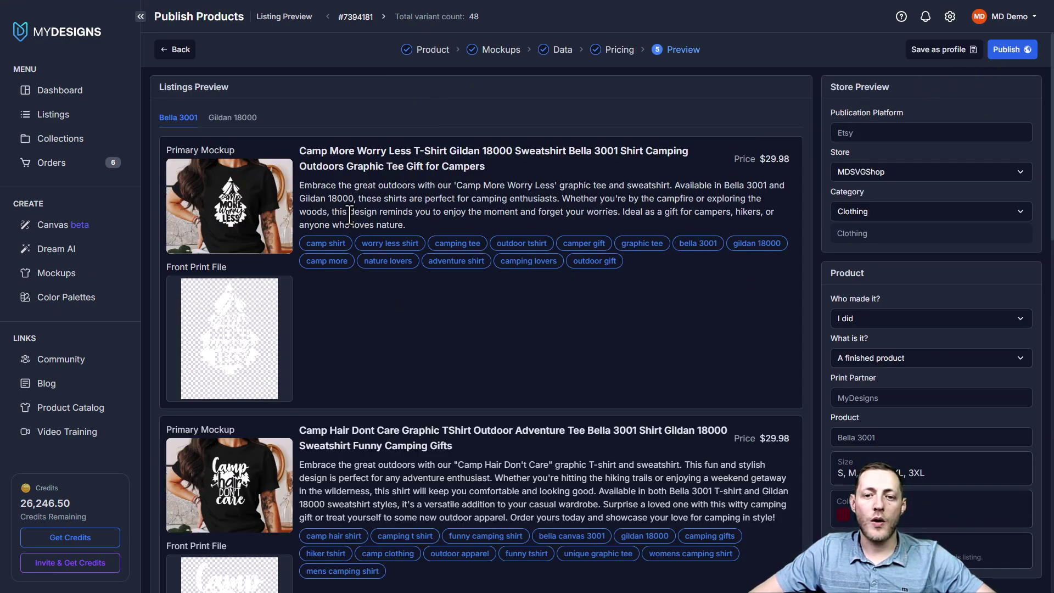
pyautogui.moveTo(307, 155); pyautogui.dragTo(467, 172)
pyautogui.click(499, 176)
pyautogui.moveTo(387, 225); pyautogui.dragTo(298, 181)
pyautogui.click(394, 261)
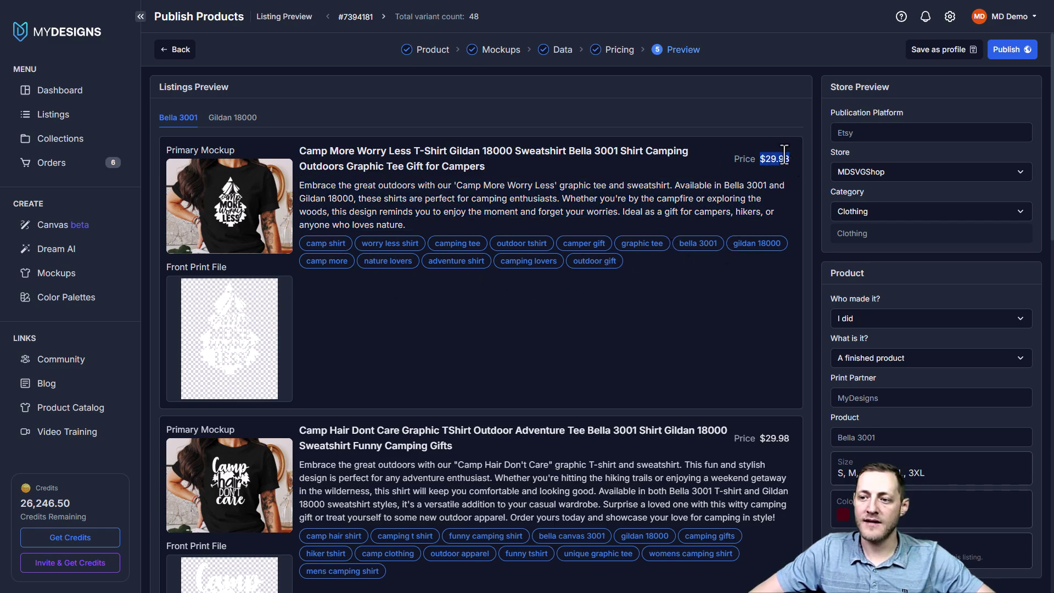
# - Keep MDSVGShop as the target store and "A finished product" as the item type
pyautogui.click(886, 174)
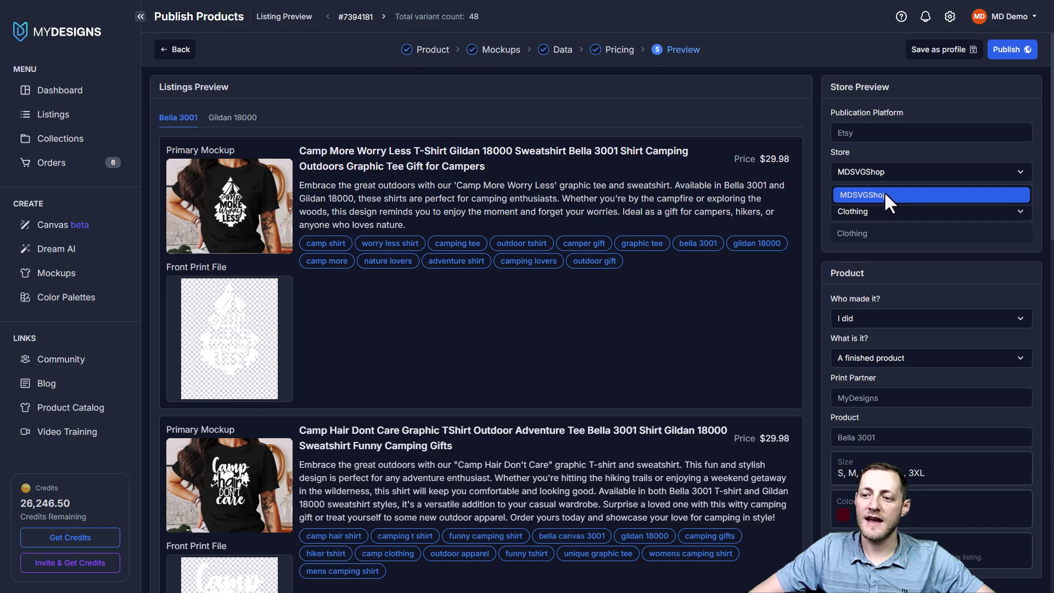
pyautogui.click(884, 193)
pyautogui.scroll(-1, 852, 196)
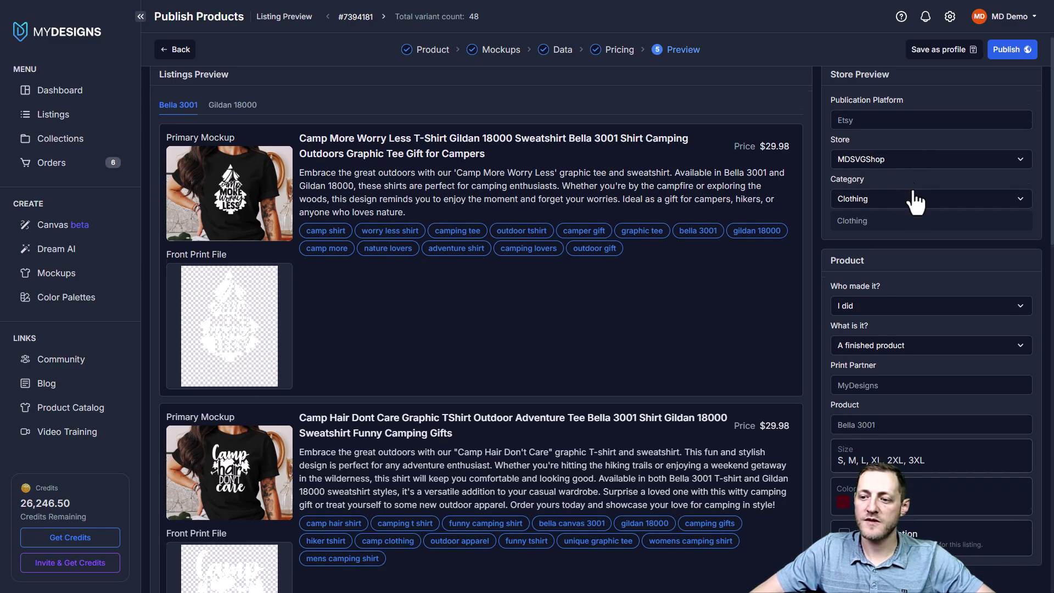
pyautogui.scroll(-2, 841, 223)
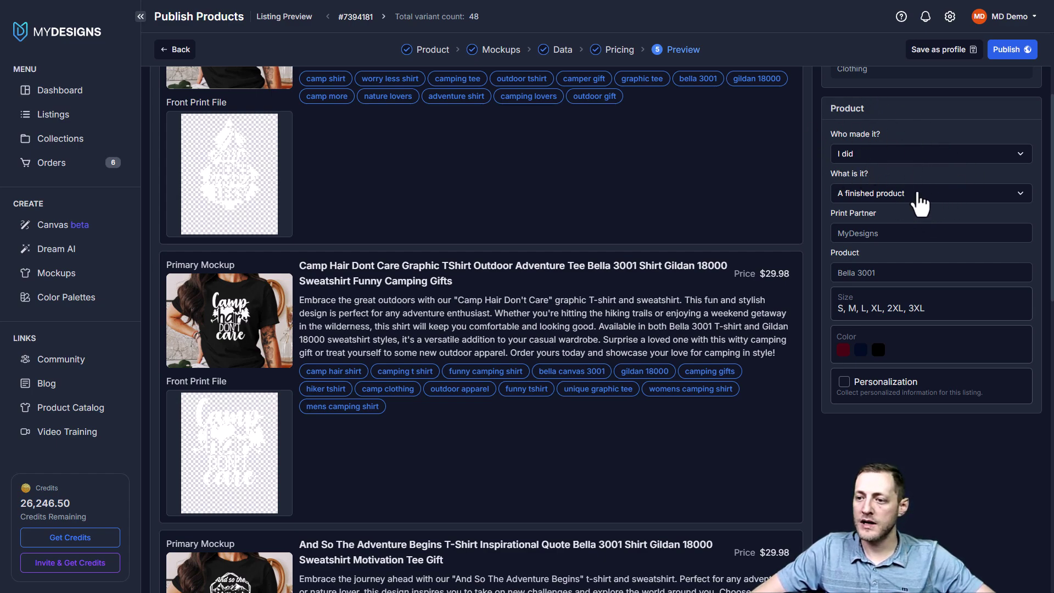
pyautogui.click(954, 199)
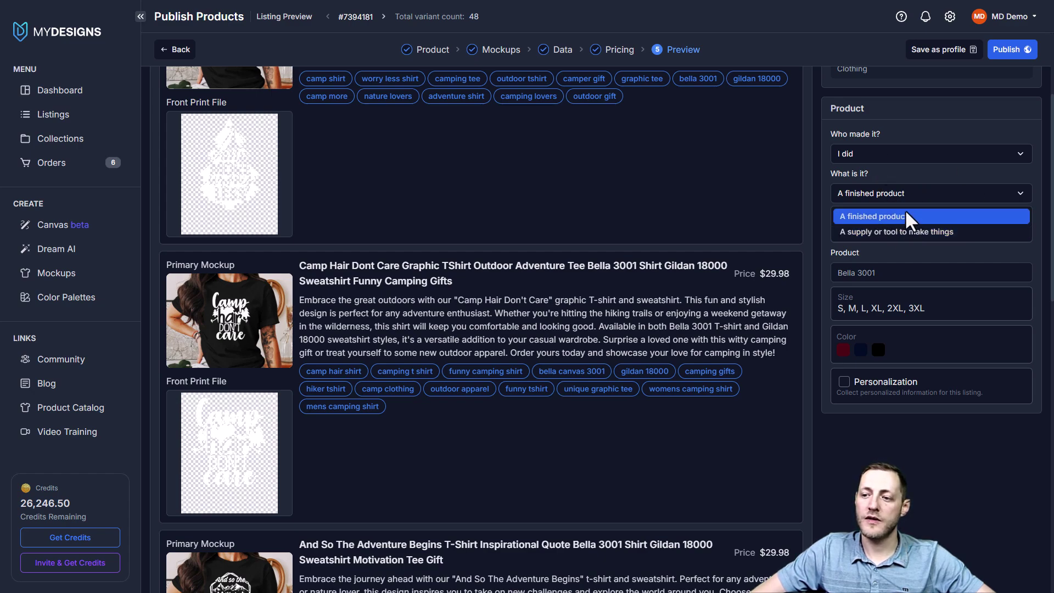
pyautogui.moveTo(904, 215); pyautogui.dragTo(875, 233)
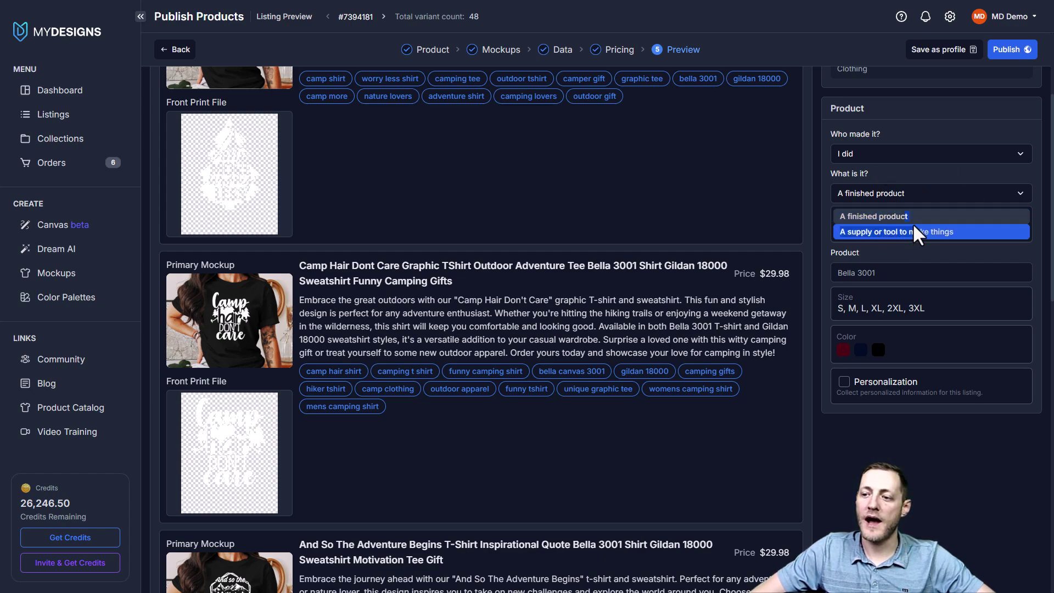
pyautogui.click(910, 215)
# - Inspect the print partner, product and personalization settings for Bella 3001, leaving personalization disabled
pyautogui.click(891, 232)
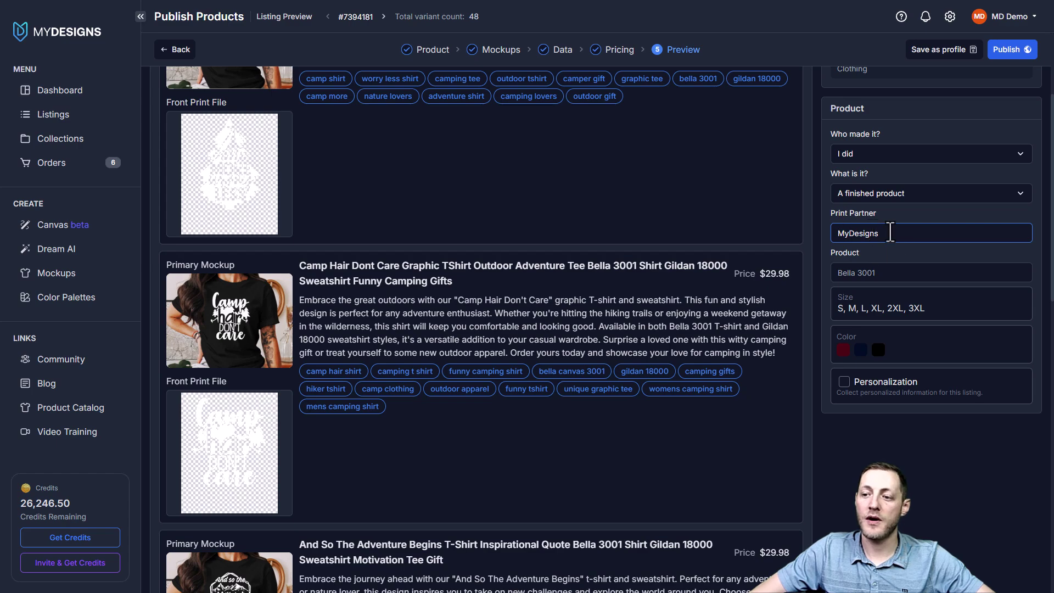
pyautogui.moveTo(958, 233); pyautogui.dragTo(797, 232)
pyautogui.click(904, 216)
pyautogui.doubleClick(881, 269)
pyautogui.click(882, 272)
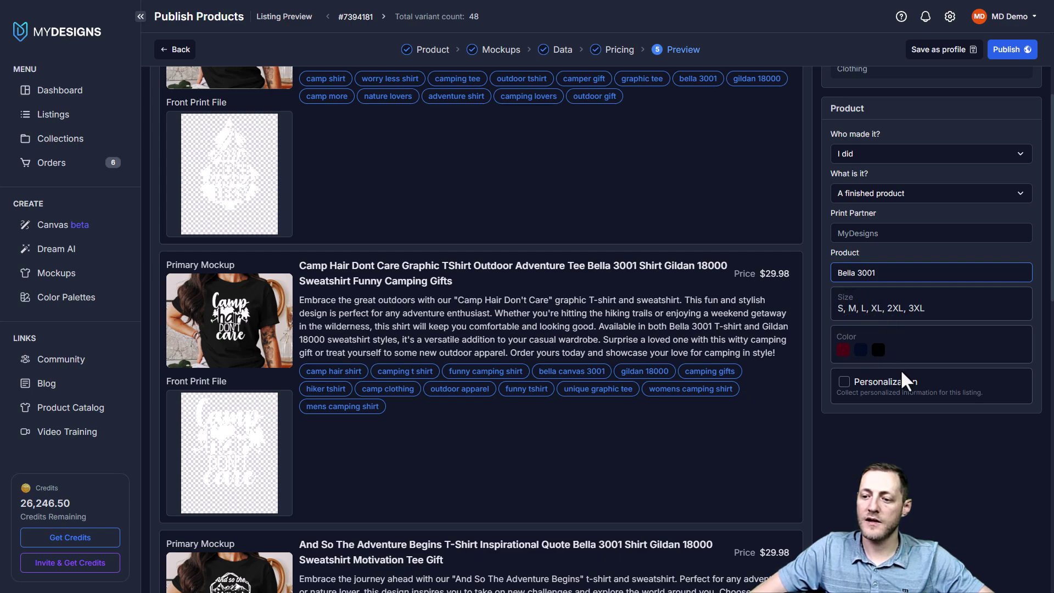
pyautogui.click(845, 382)
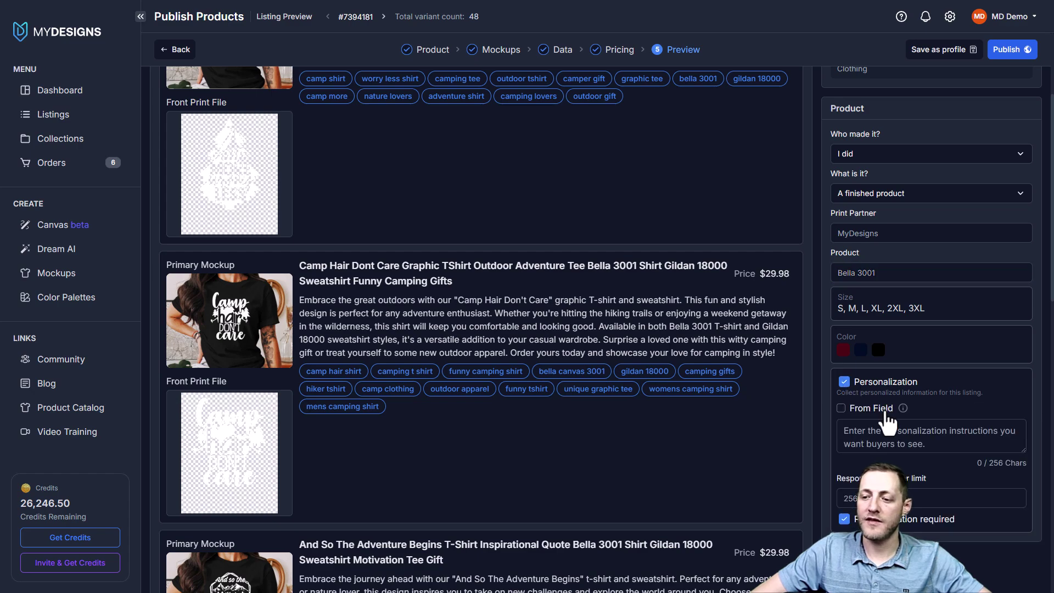
pyautogui.click(845, 382)
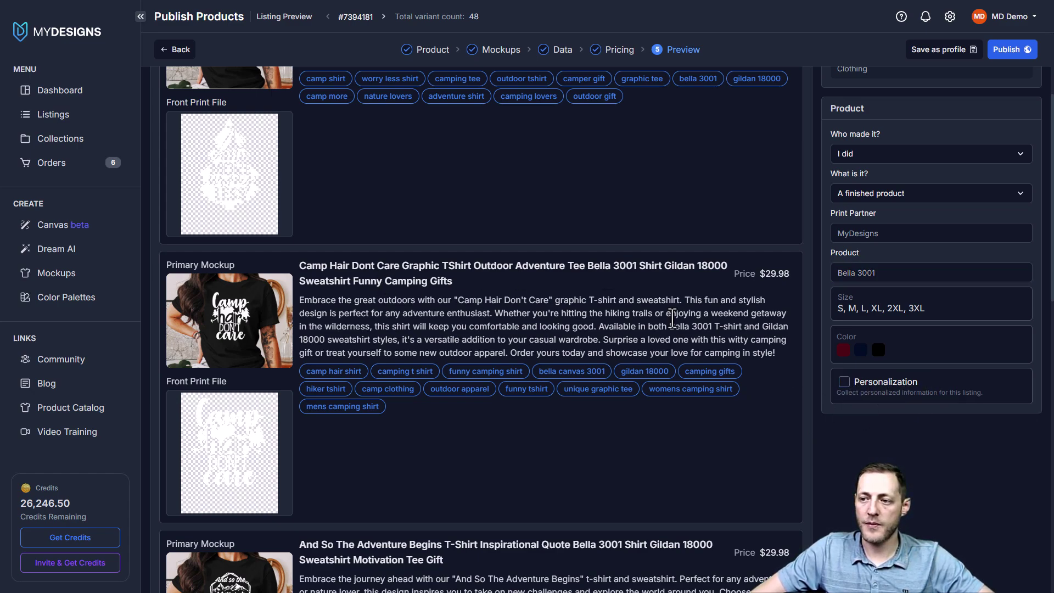
# - Review the remaining Bella 3001 listing previews, compare the Gildan 18000 preview, and return to Bella 3001
pyautogui.scroll(-9, 519, 228)
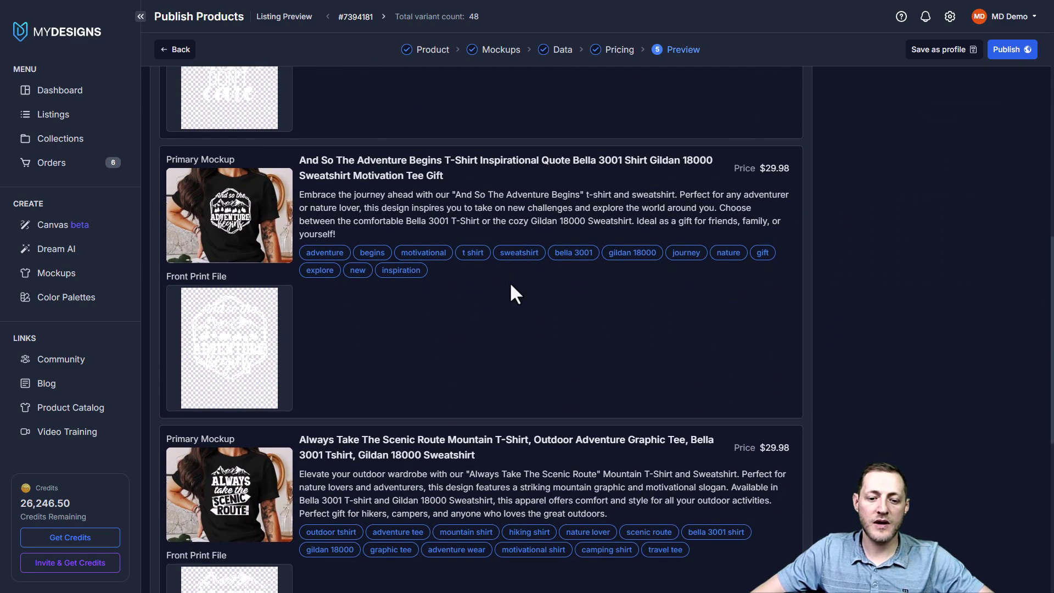
pyautogui.scroll(-2, 483, 464)
pyautogui.scroll(14, 546, 369)
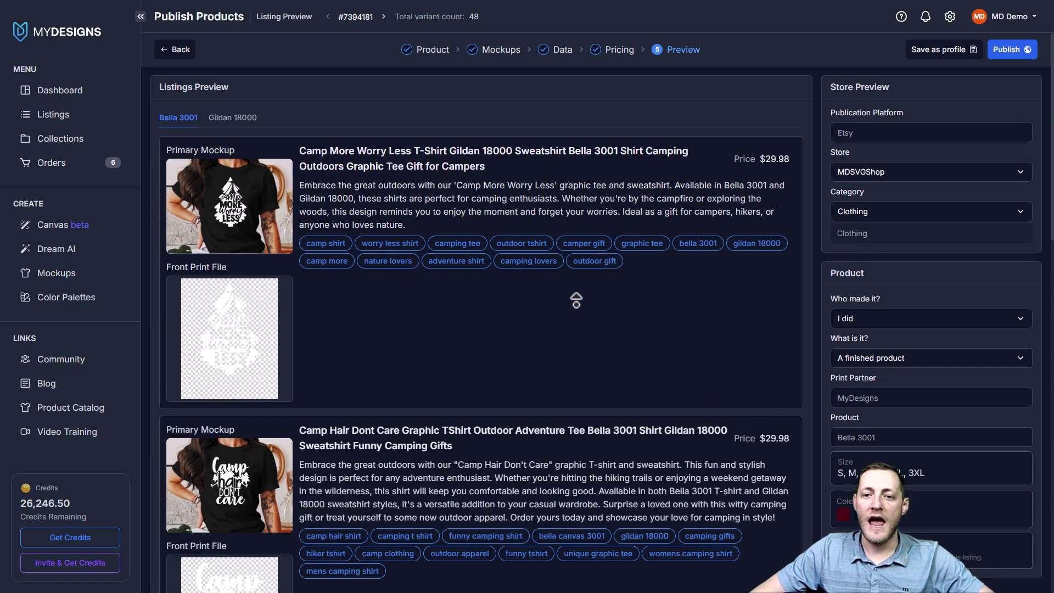
pyautogui.click(229, 118)
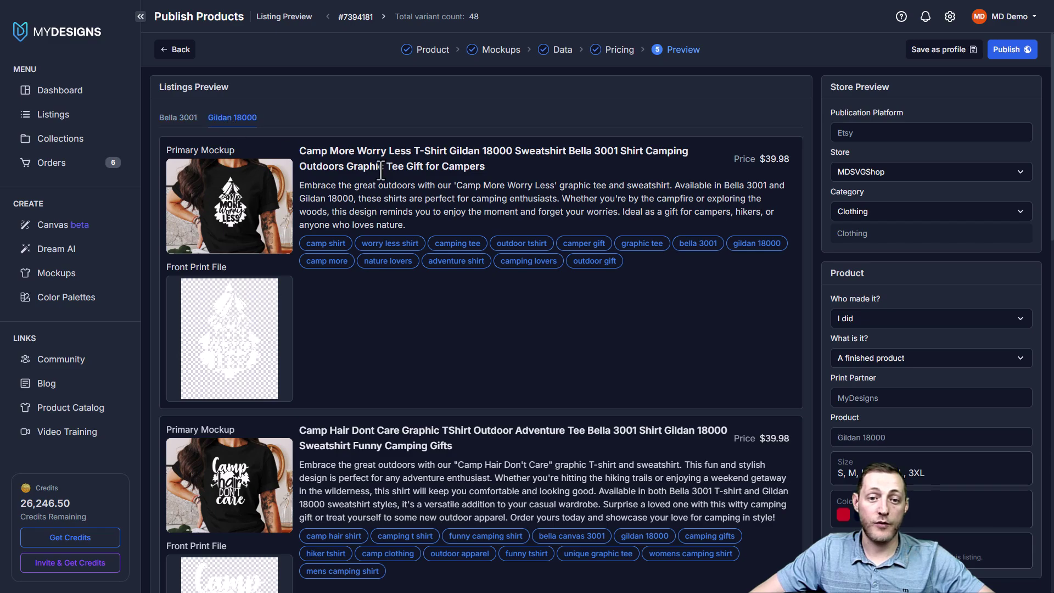
pyautogui.click(179, 118)
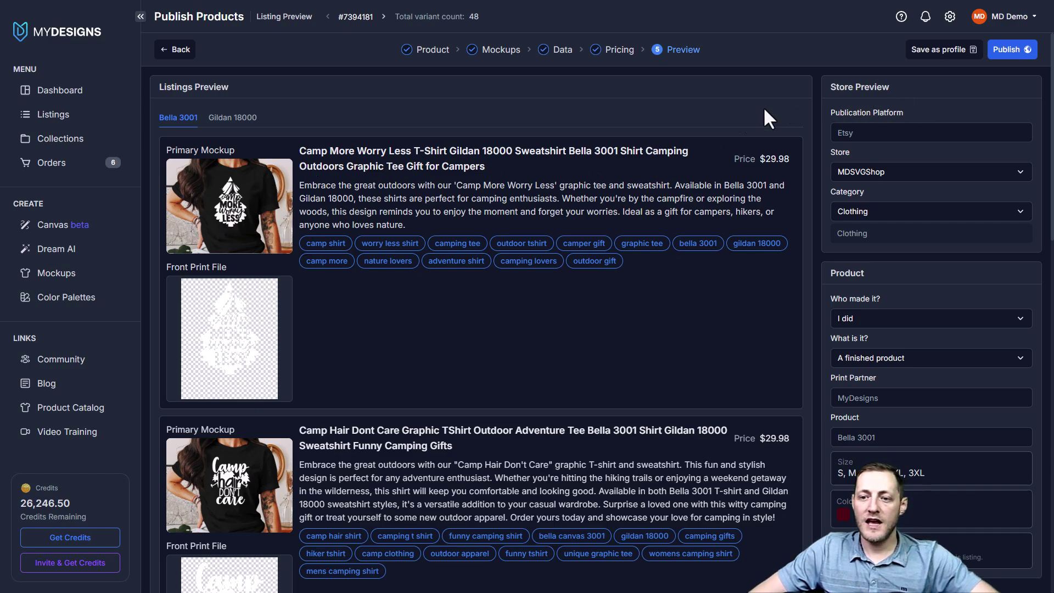
# - Save the current publishing setup as a new profile named "Bella 3001 / Gildan 18000 - Light Design"
pyautogui.click(933, 52)
pyautogui.tripleClick(460, 79)
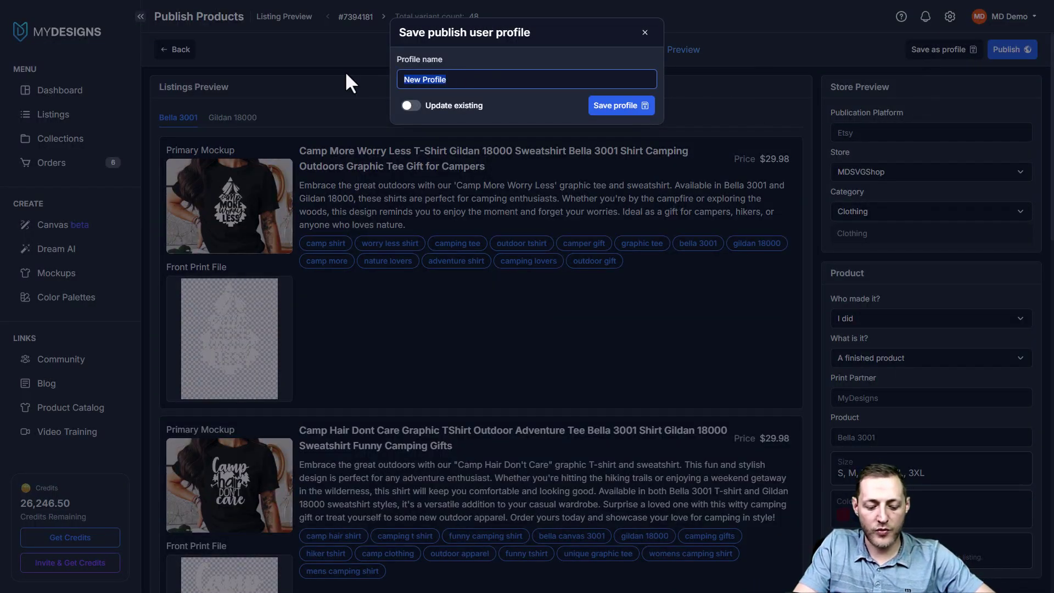
pyautogui.write('Bella ')
pyautogui.write('3001')
pyautogui.write(' / Gildan ')
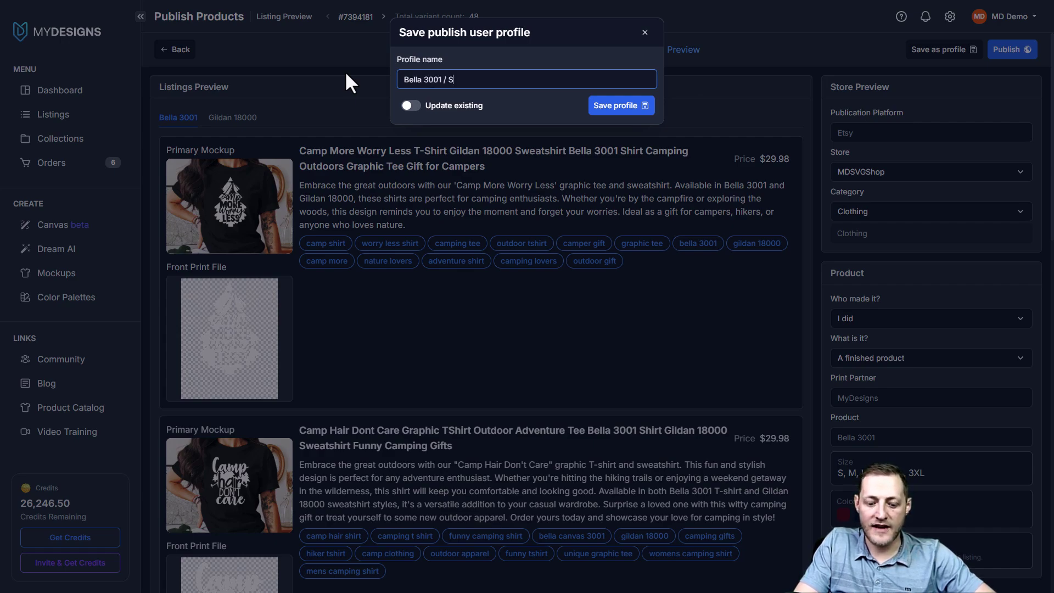
pyautogui.write('1')
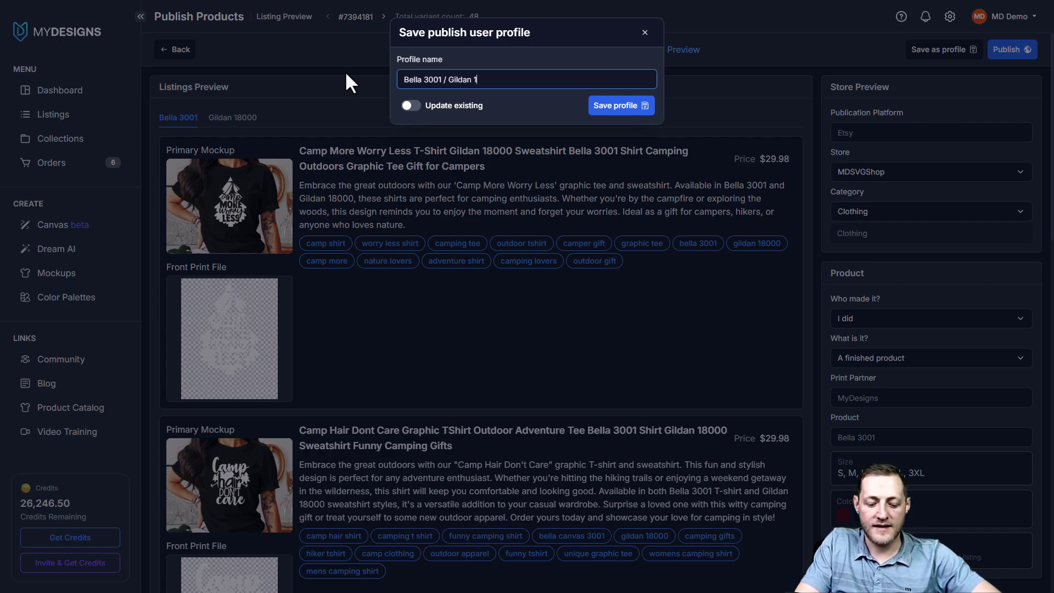
pyautogui.write('8000 - Light Design')
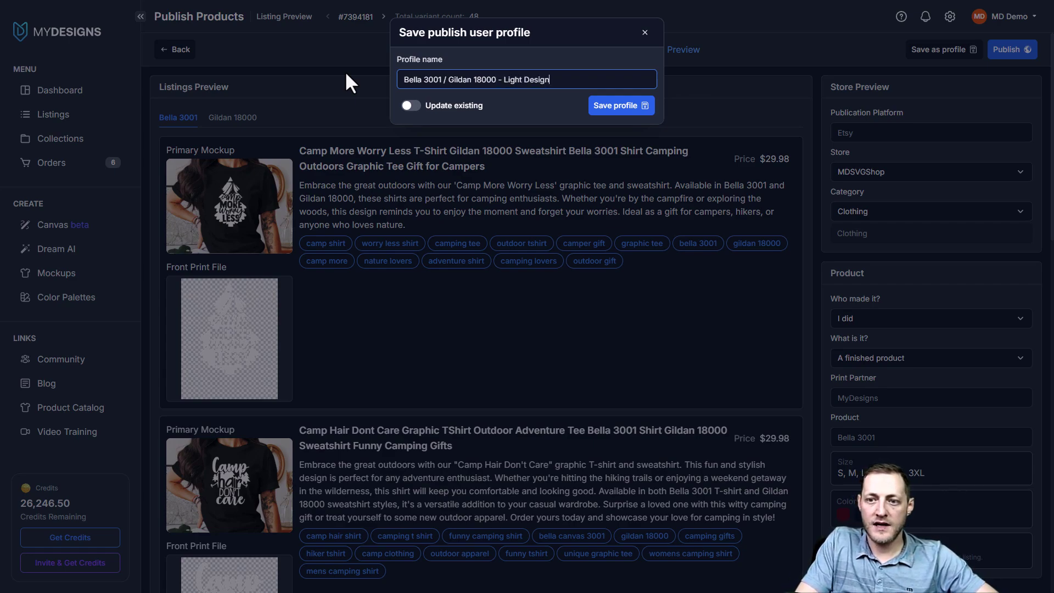
pyautogui.click(622, 107)
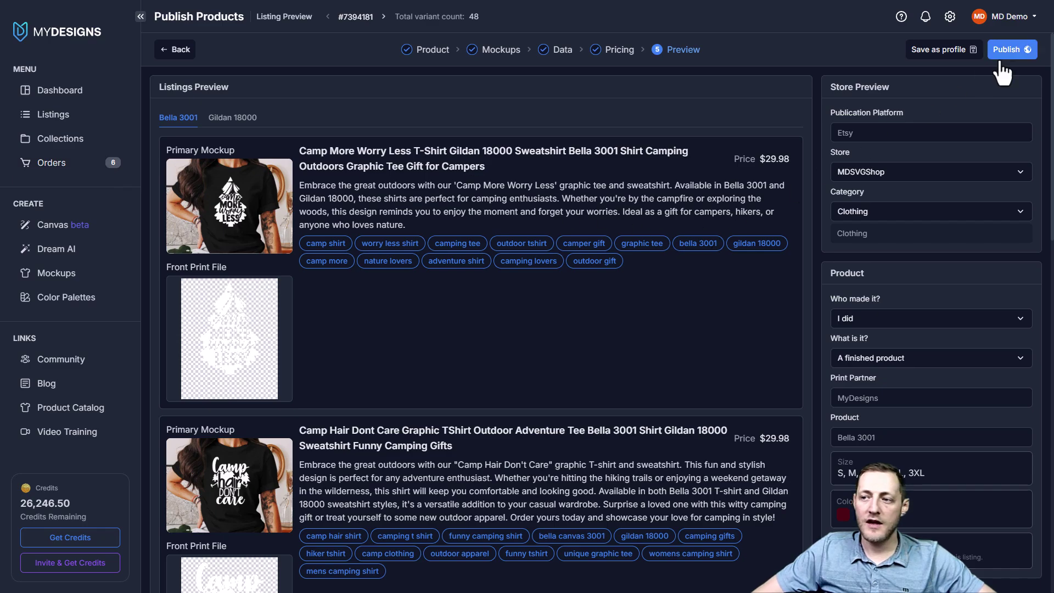
# - Return to the camping listings without saving the publishing process, and look over the titles, descriptions and tags of the selected designs
pyautogui.click(61, 125)
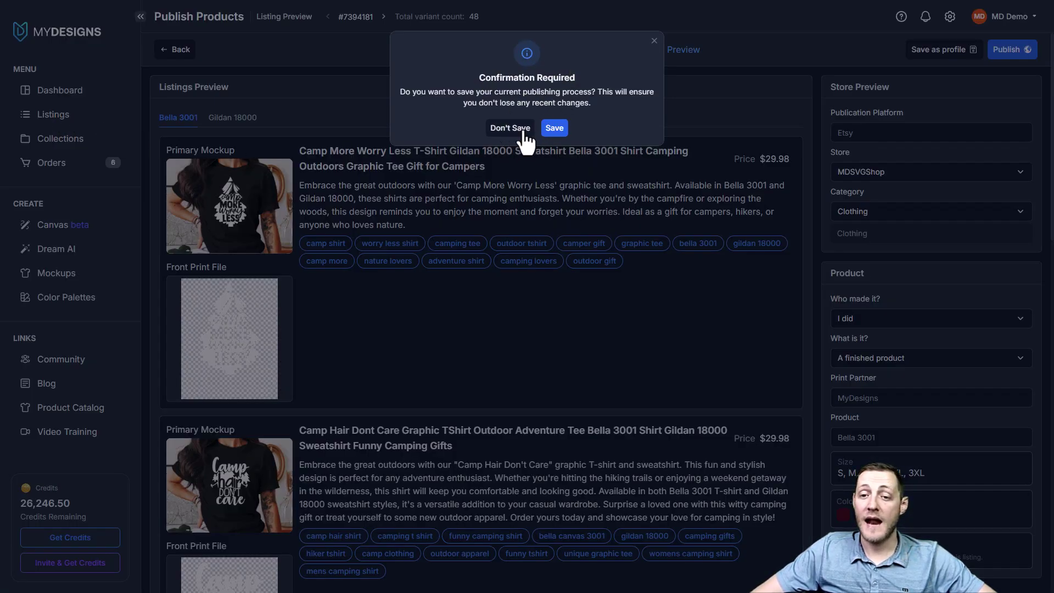
pyautogui.click(517, 147)
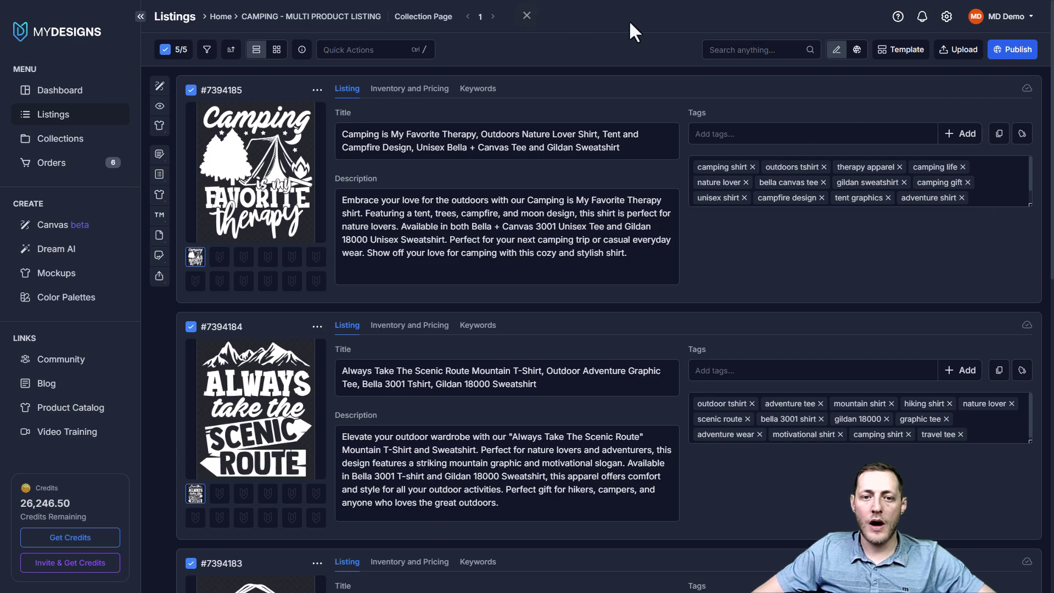
pyautogui.scroll(-6, 323, 179)
pyautogui.scroll(5, 263, 363)
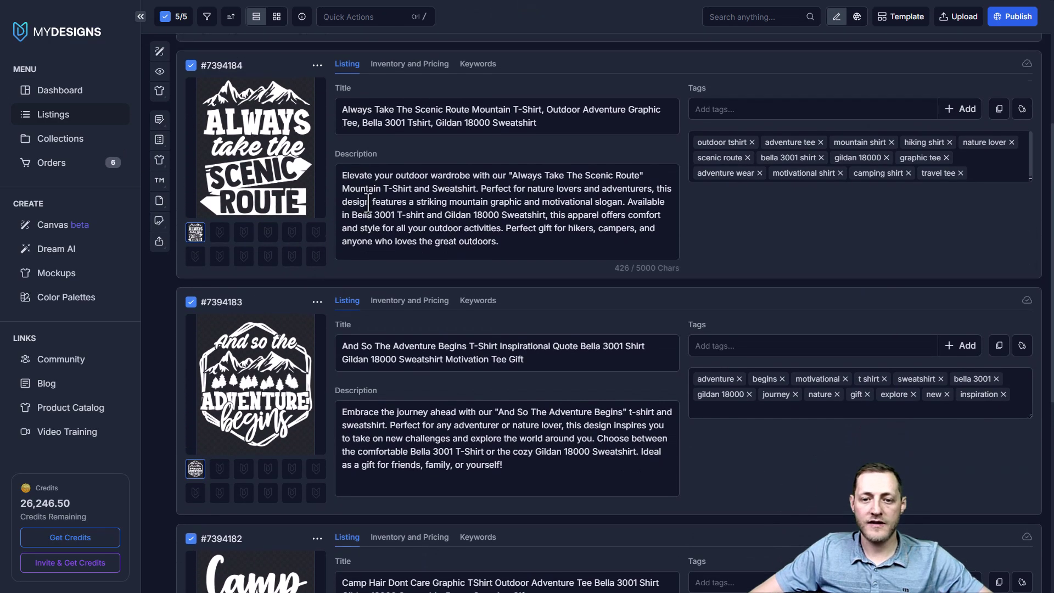
pyautogui.scroll(-3, 251, 232)
pyautogui.scroll(5, 252, 231)
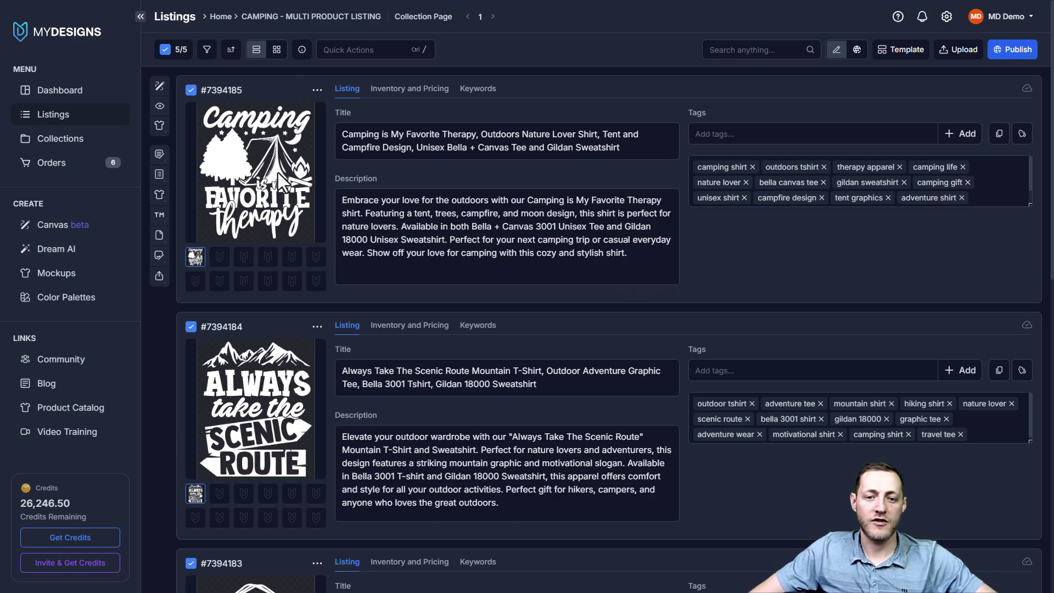
pyautogui.scroll(-4, 299, 301)
pyautogui.scroll(-6, 298, 297)
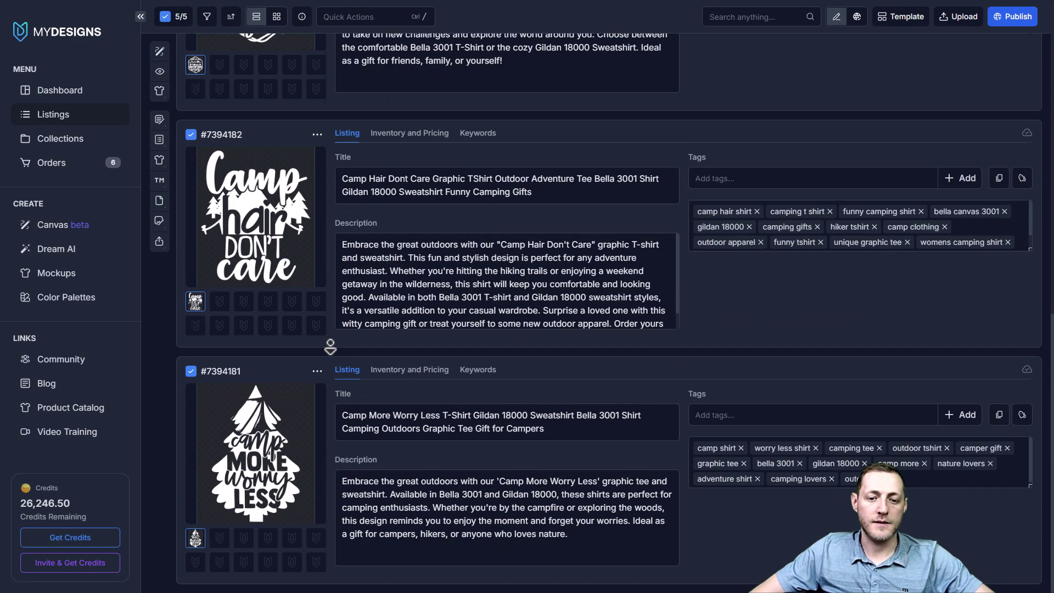
pyautogui.scroll(11, 298, 297)
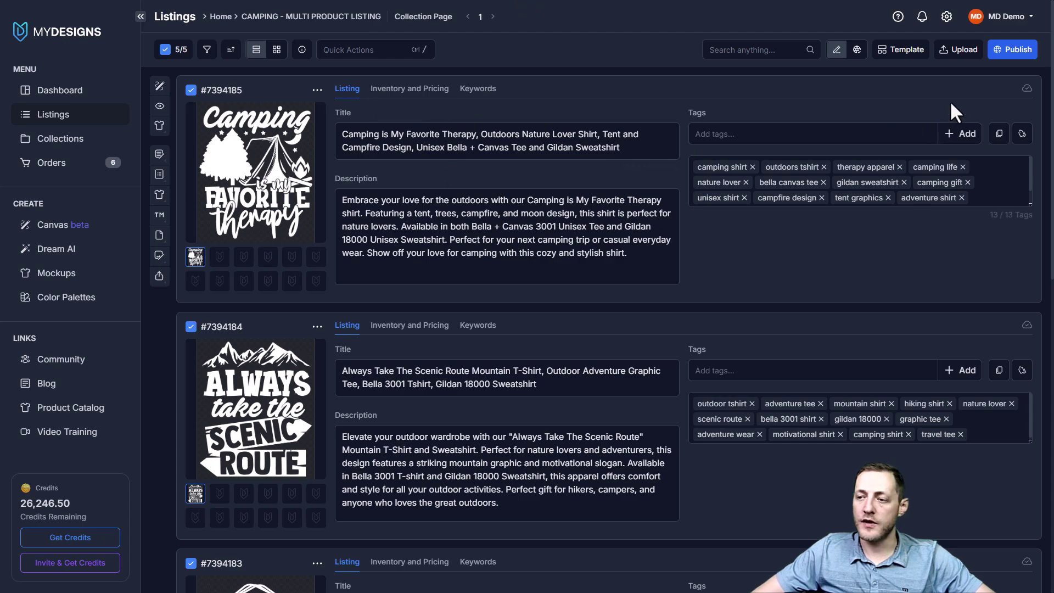
# - Load the saved publish profile "Bella 3001 / Gildan 18000 - Light Design" for the selected camping listings
pyautogui.click(1009, 58)
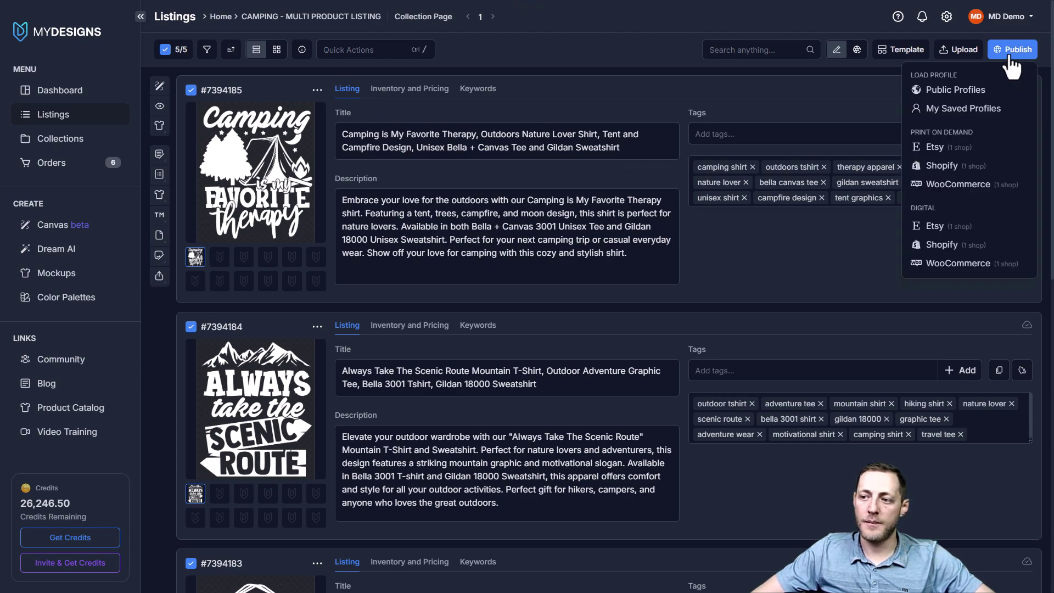
pyautogui.click(982, 112)
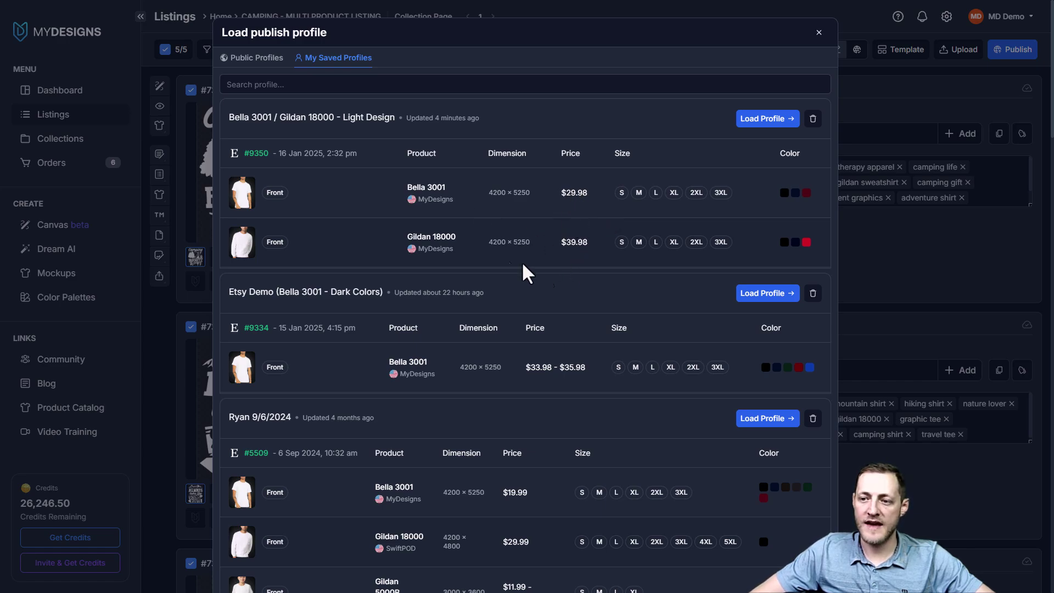
pyautogui.click(778, 127)
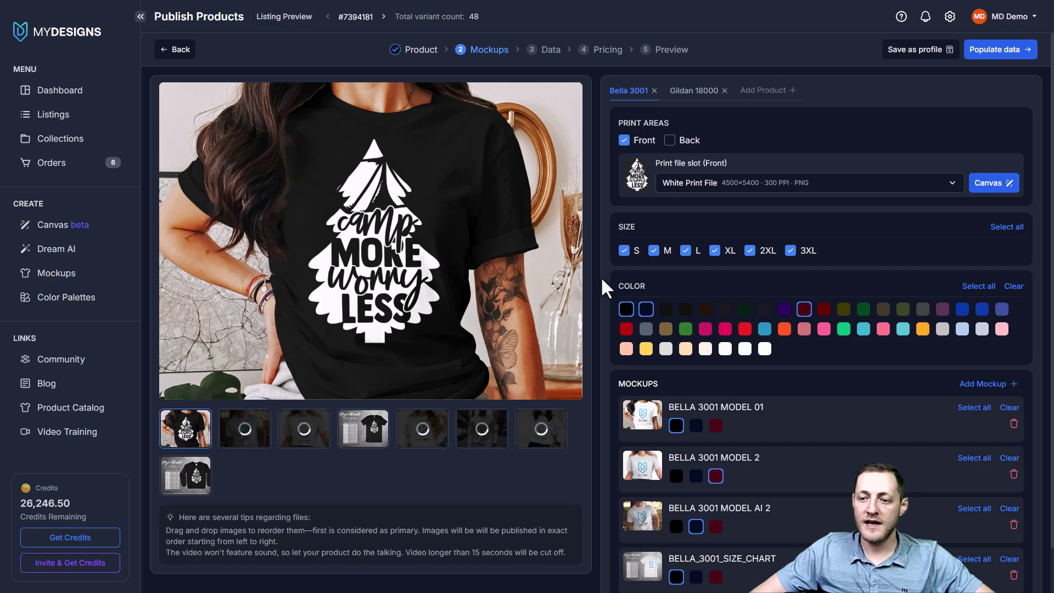
# - Advance through the mockups, data and pricing stages to the publish preview and review the Bella 3001 listings
pyautogui.click(1004, 50)
pyautogui.click(1005, 51)
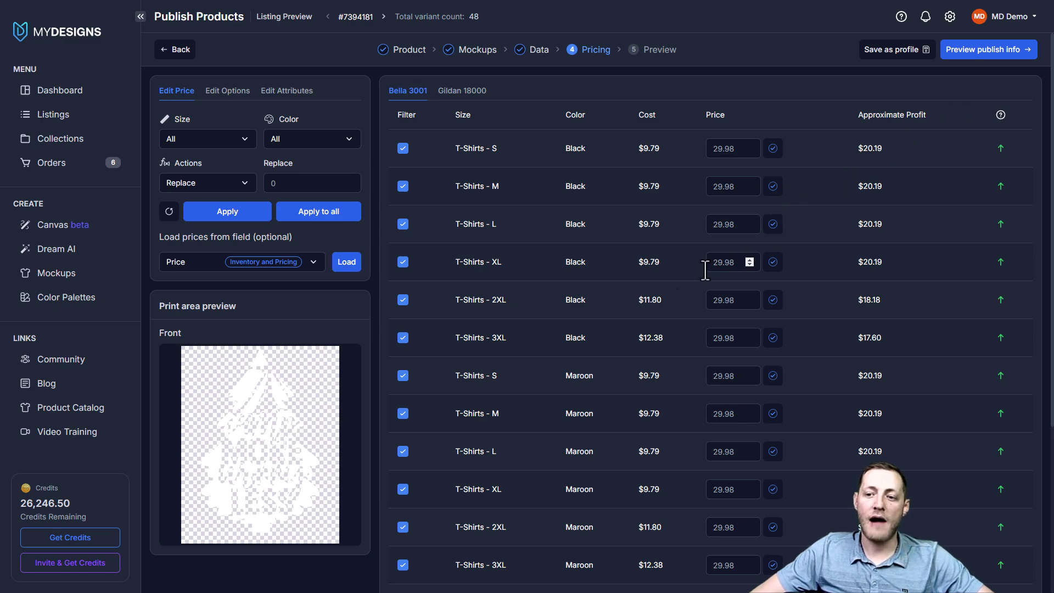
pyautogui.click(1003, 54)
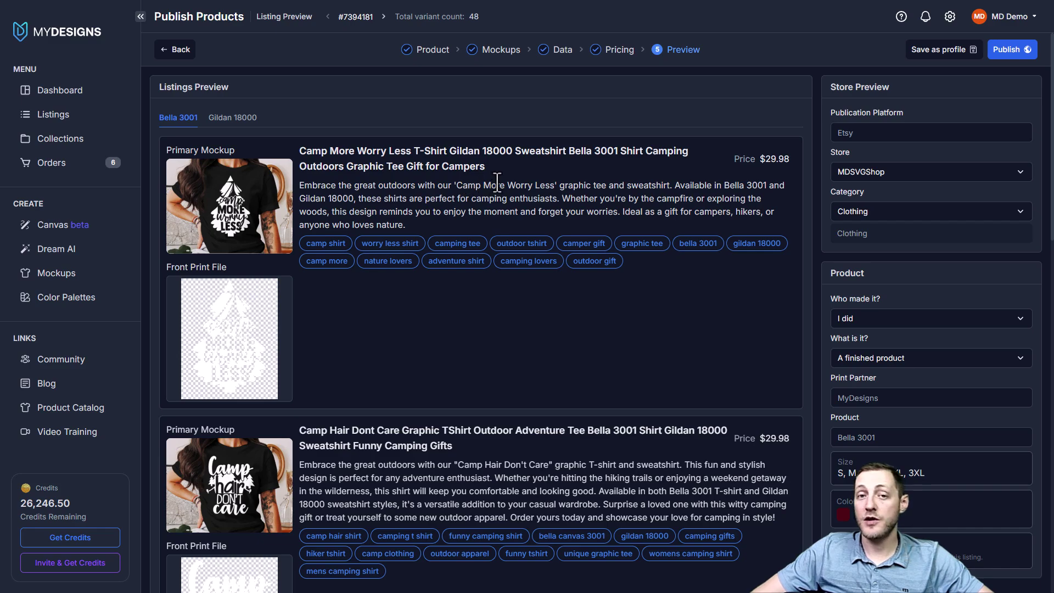
pyautogui.scroll(-9, 659, 192)
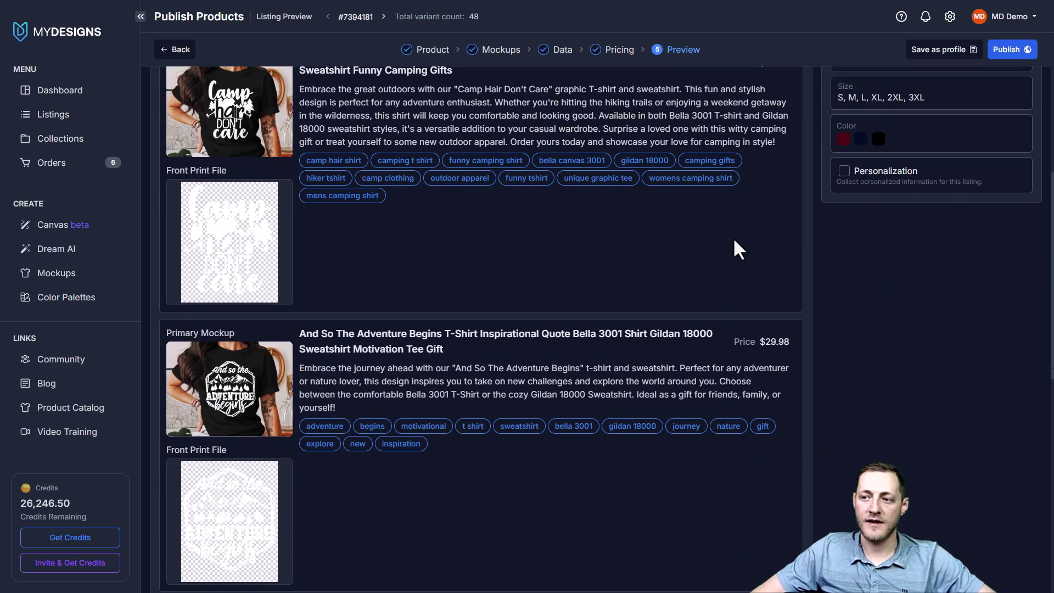
pyautogui.scroll(10, 718, 272)
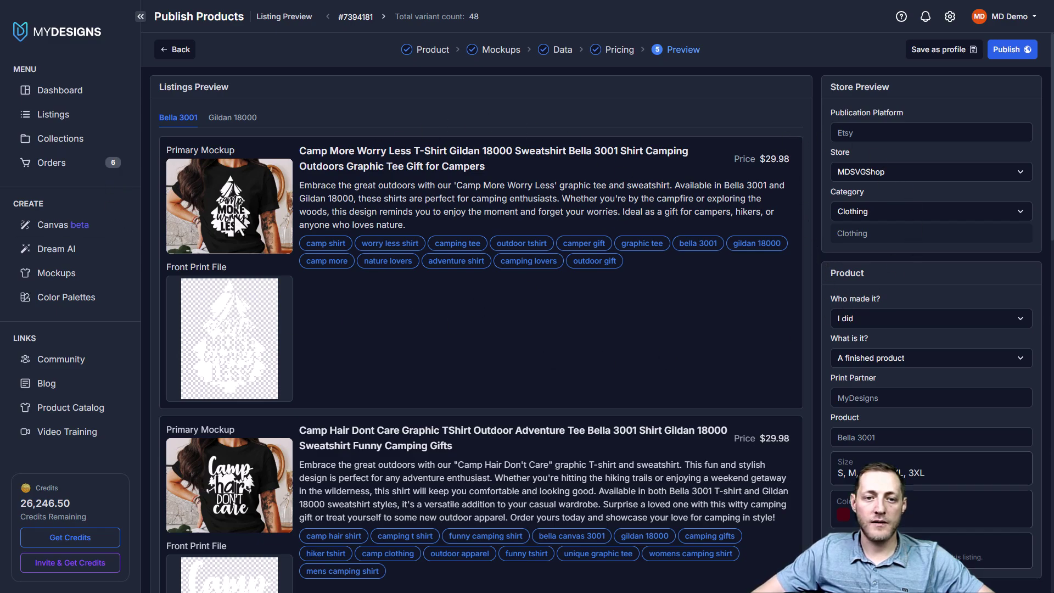
# - Publish the camping listings, and switch to Etsy Shop Manager to show the shop's draft listings
pyautogui.click(1010, 54)
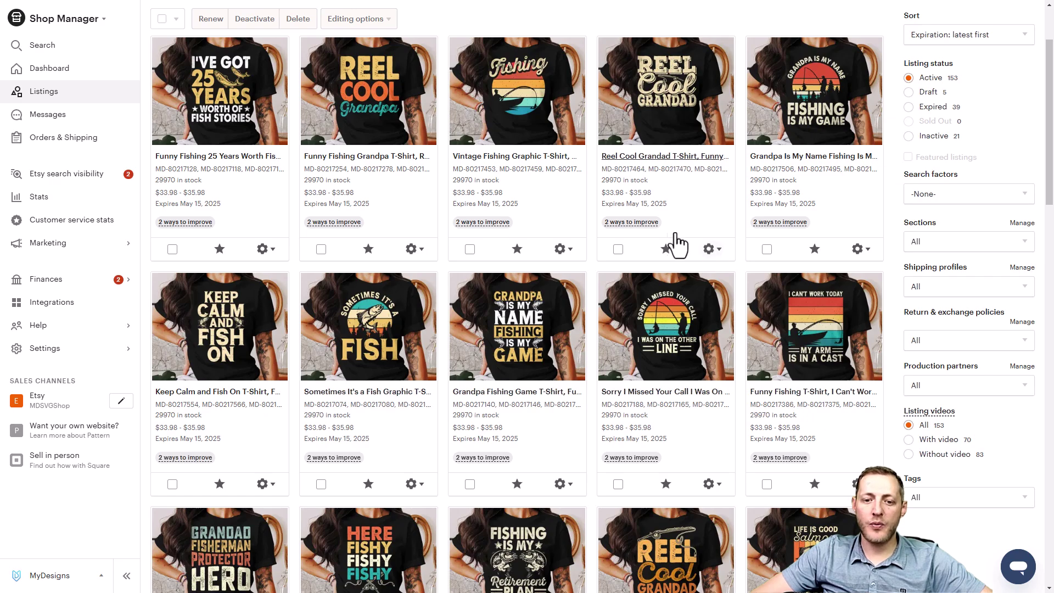
pyautogui.click(926, 93)
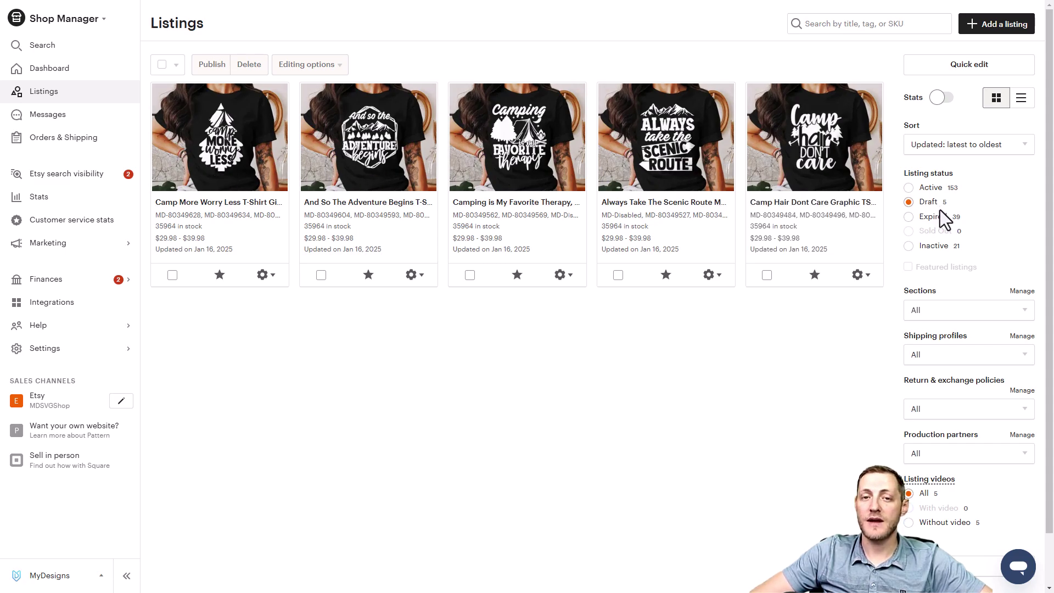
pyautogui.click(173, 274)
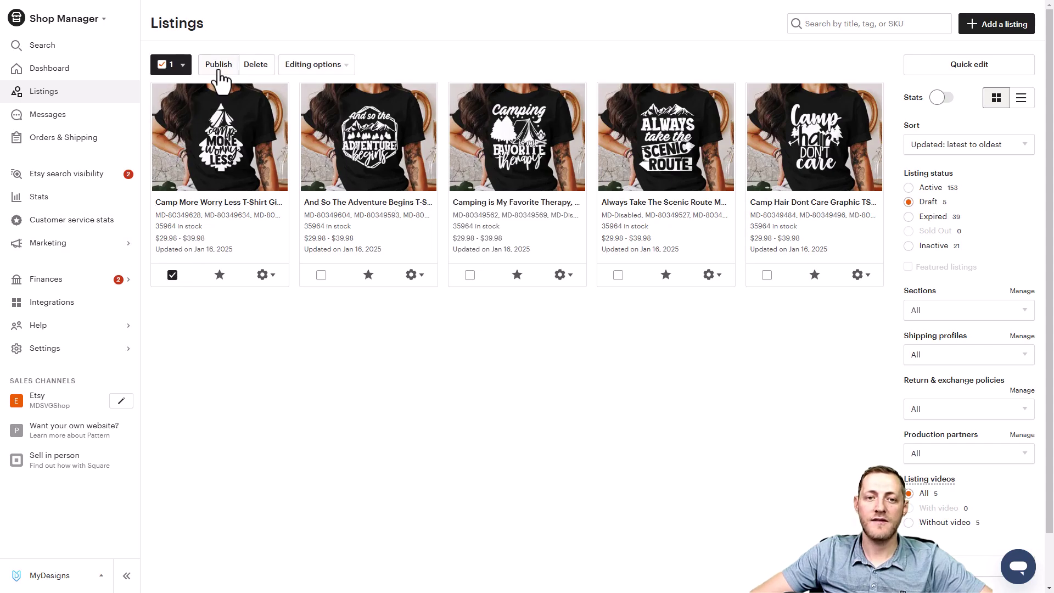
pyautogui.click(218, 66)
pyautogui.click(588, 336)
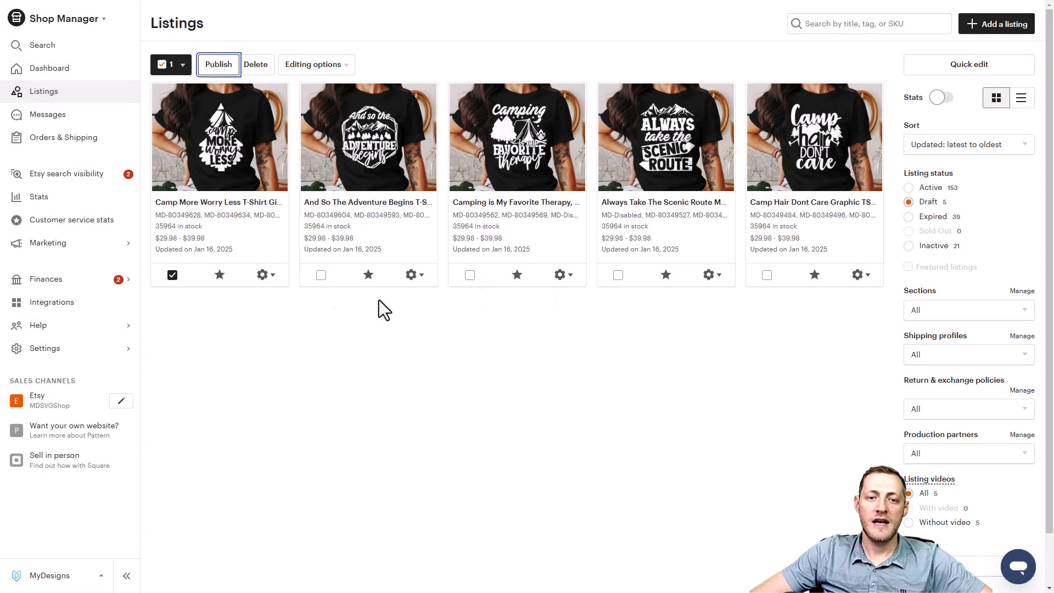
pyautogui.click(172, 274)
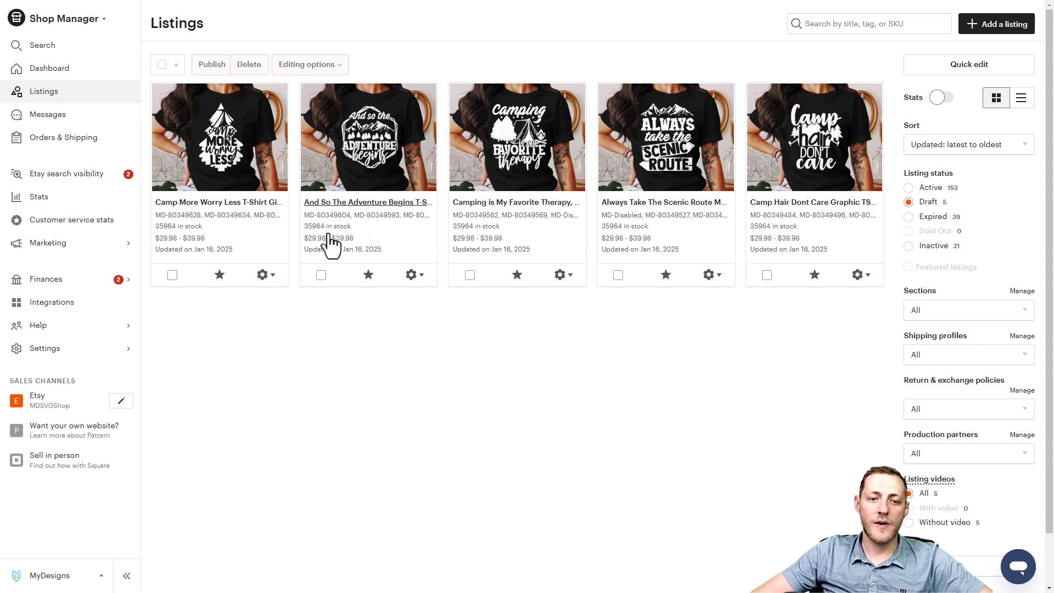
# - Open the Camp More Worry Less draft for editing and review its title, photos, description, price and inventory sections
pyautogui.click(220, 204)
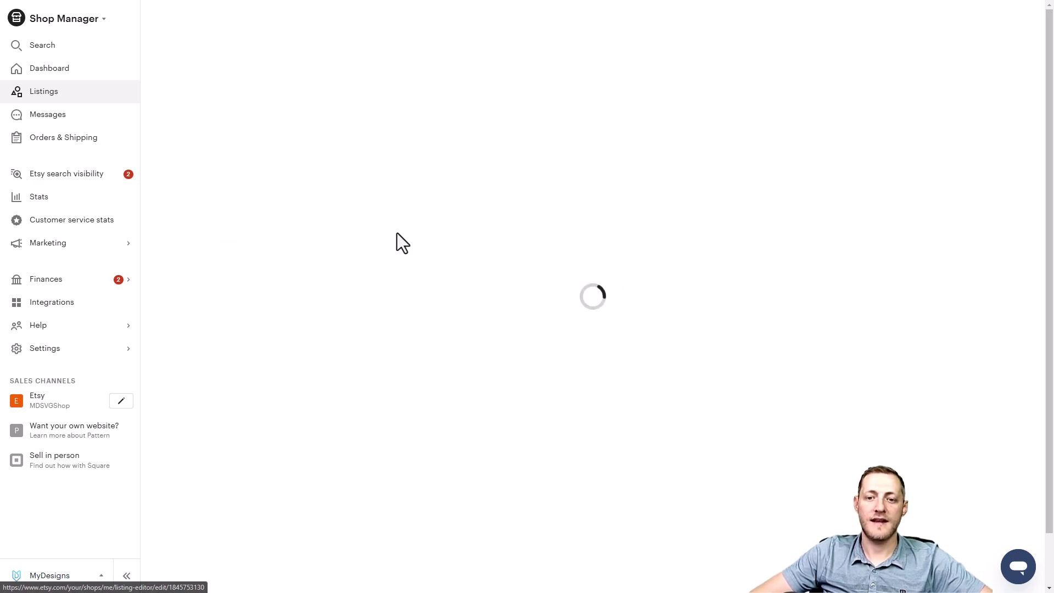
pyautogui.scroll(-1, 623, 206)
pyautogui.moveTo(273, 385)
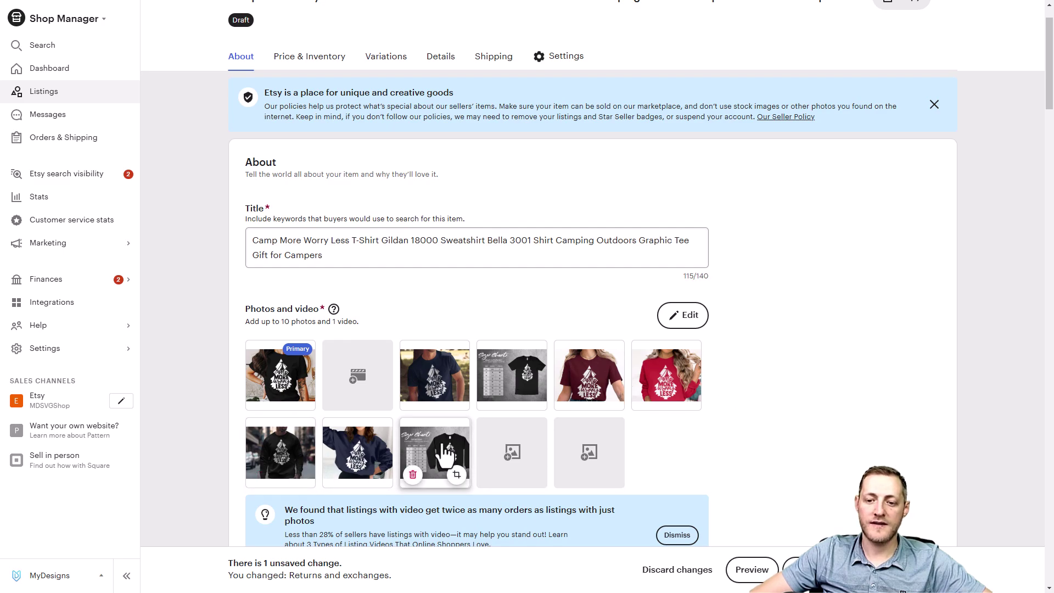
pyautogui.scroll(-10, 855, 313)
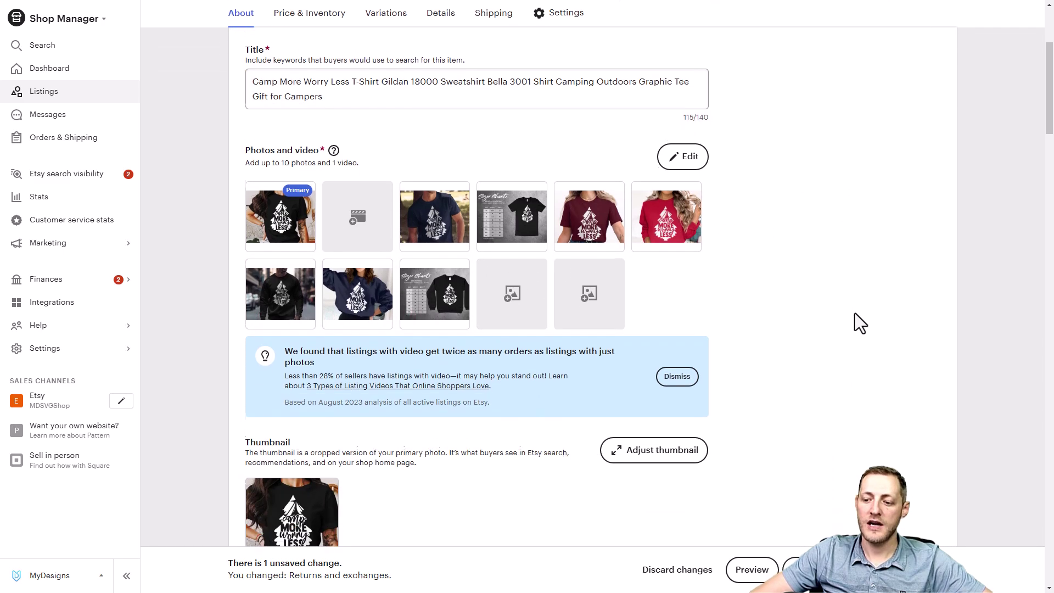
pyautogui.scroll(-2, 829, 315)
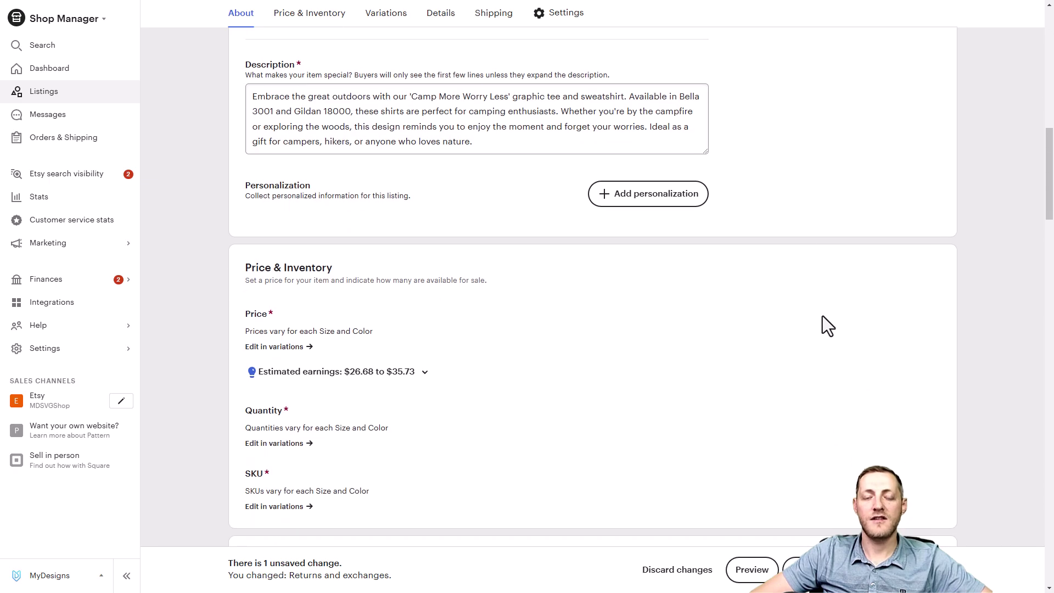
pyautogui.scroll(9, 782, 309)
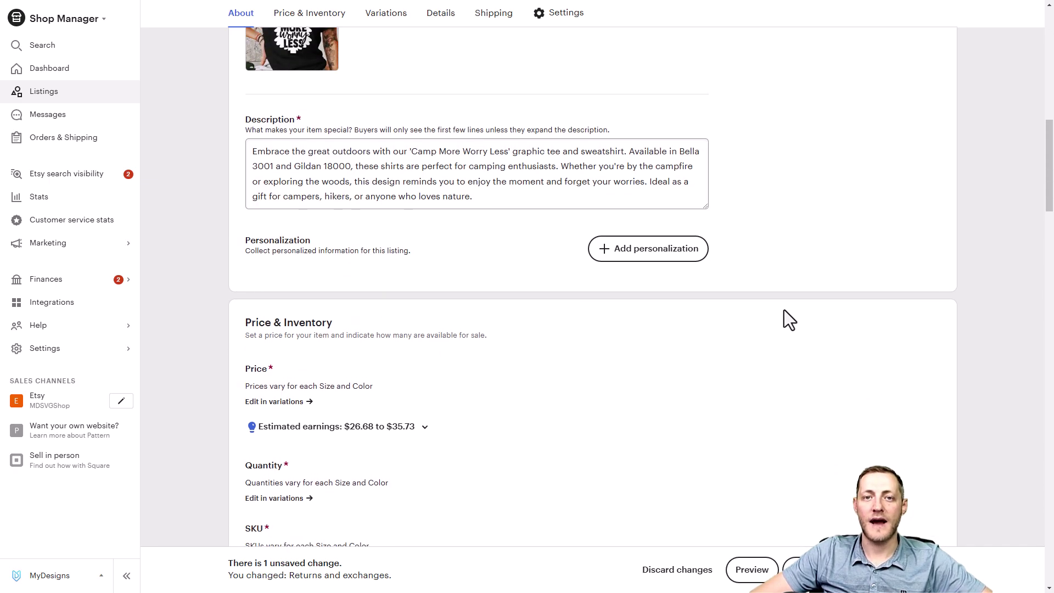
pyautogui.scroll(5, 793, 320)
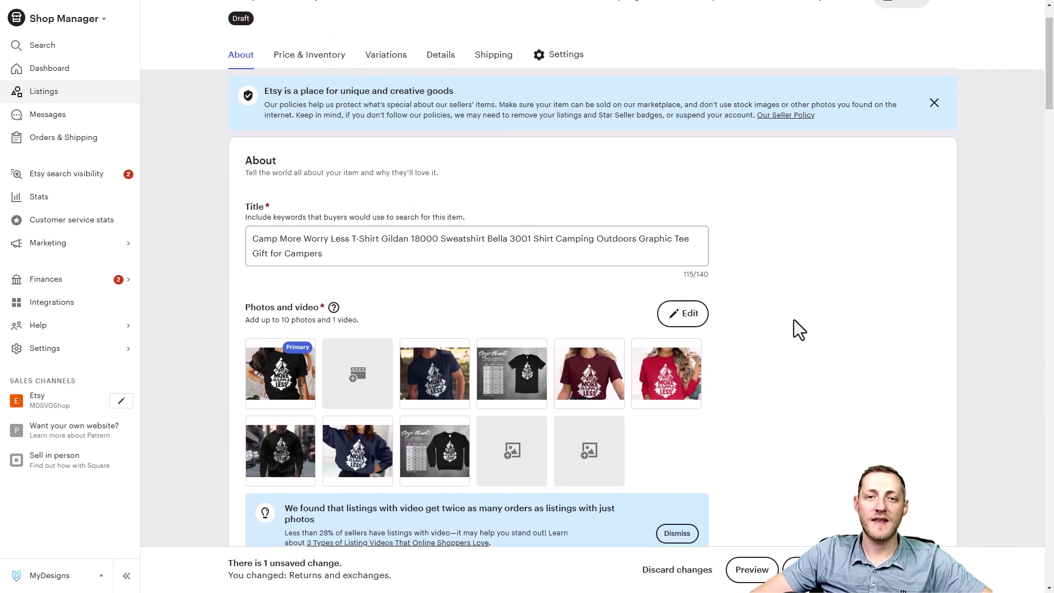